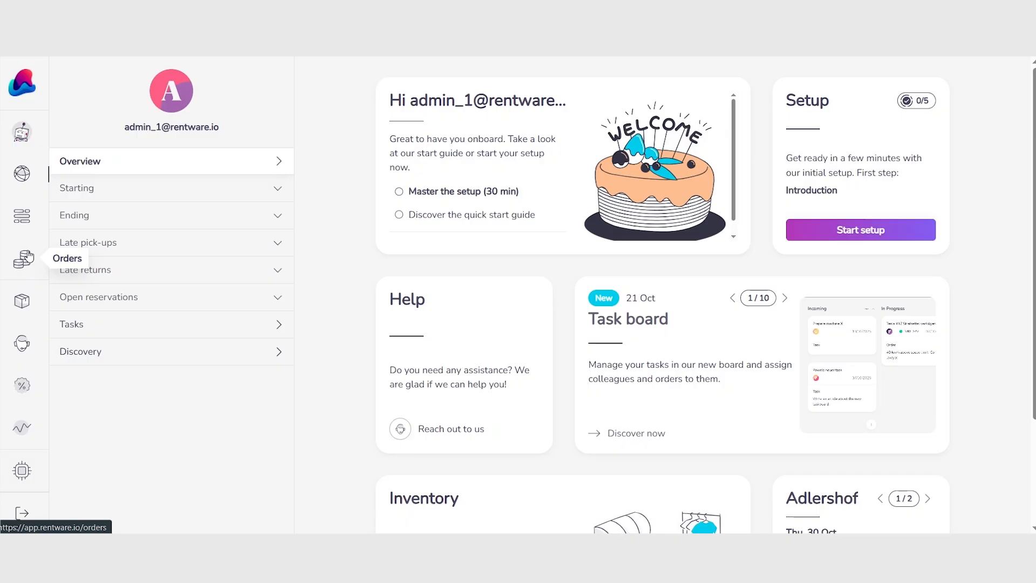
Create a new rental article in the Cars inventory
left_click(22, 301)
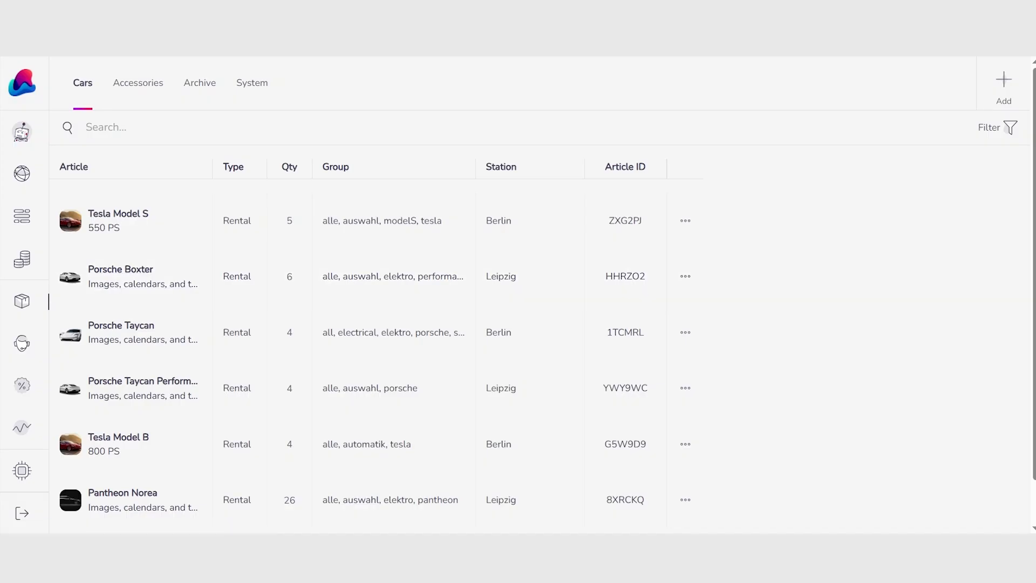
left_click(986, 86)
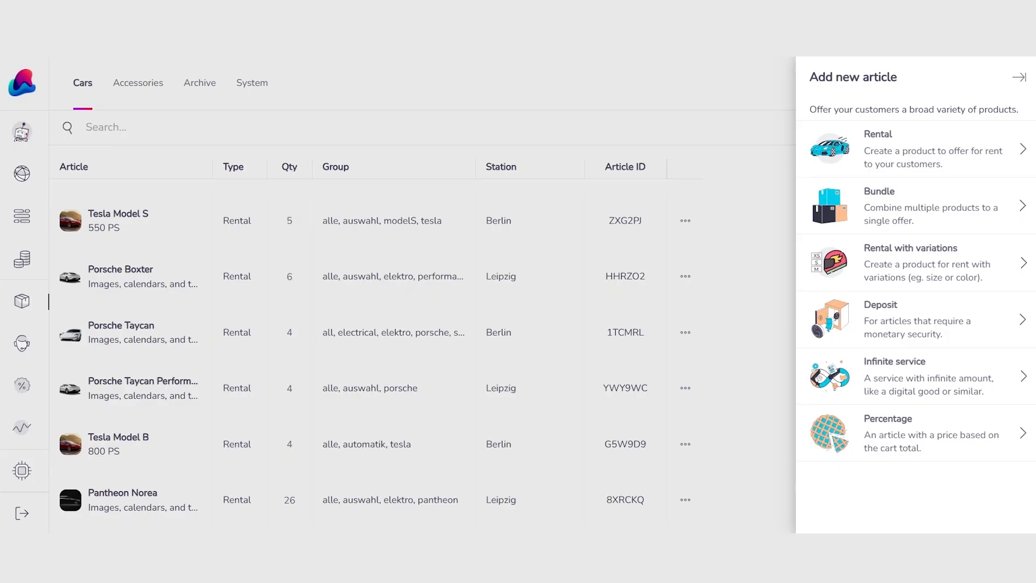
left_click(941, 166)
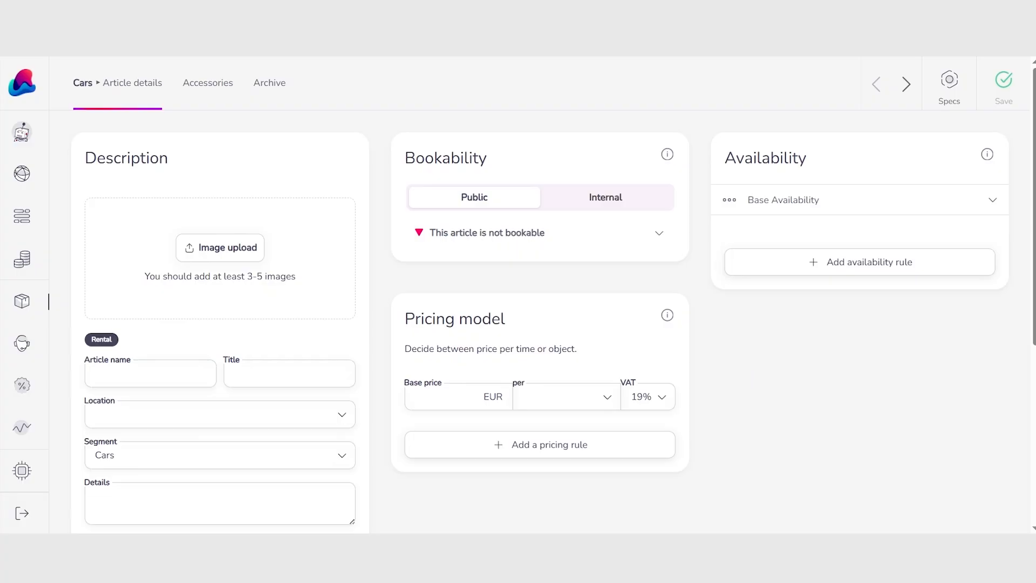
Upload the trailer photo from the Rentware folder in Downloads as the article's image
left_click(190, 252)
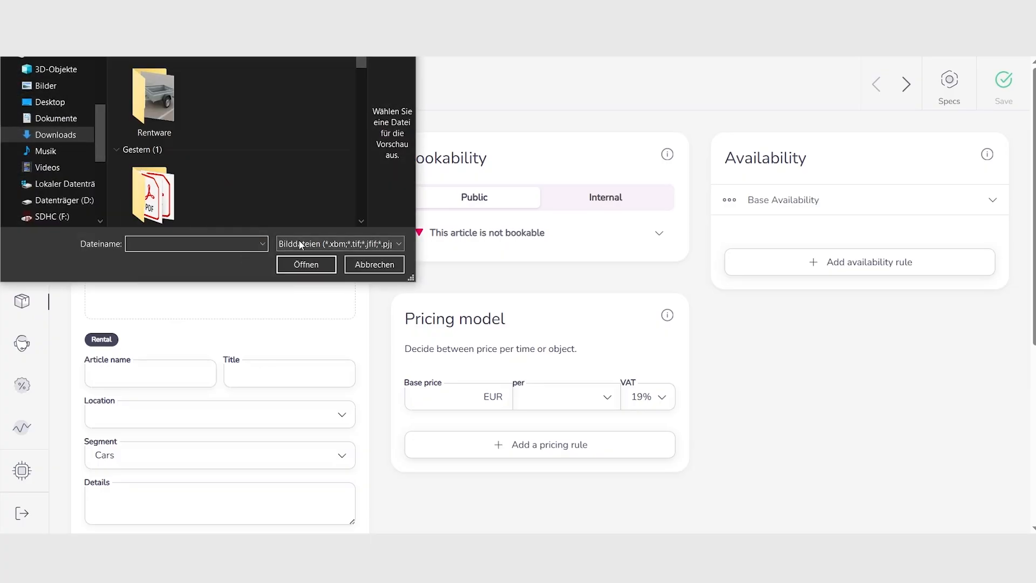
double_click(181, 114)
double_click(154, 105)
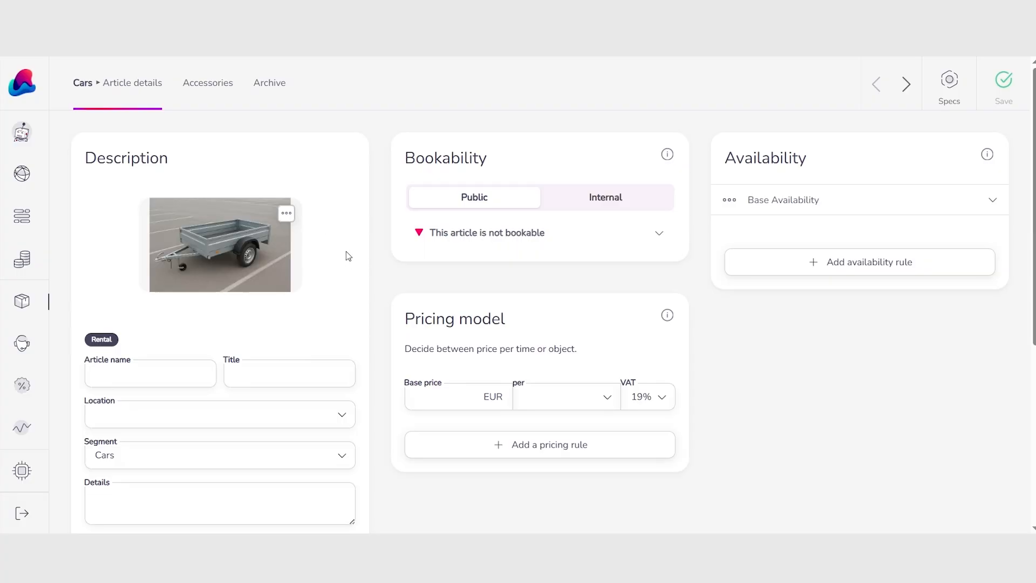
View the icon crop editor for the uploaded trailer image and close it without editing
left_click(286, 213)
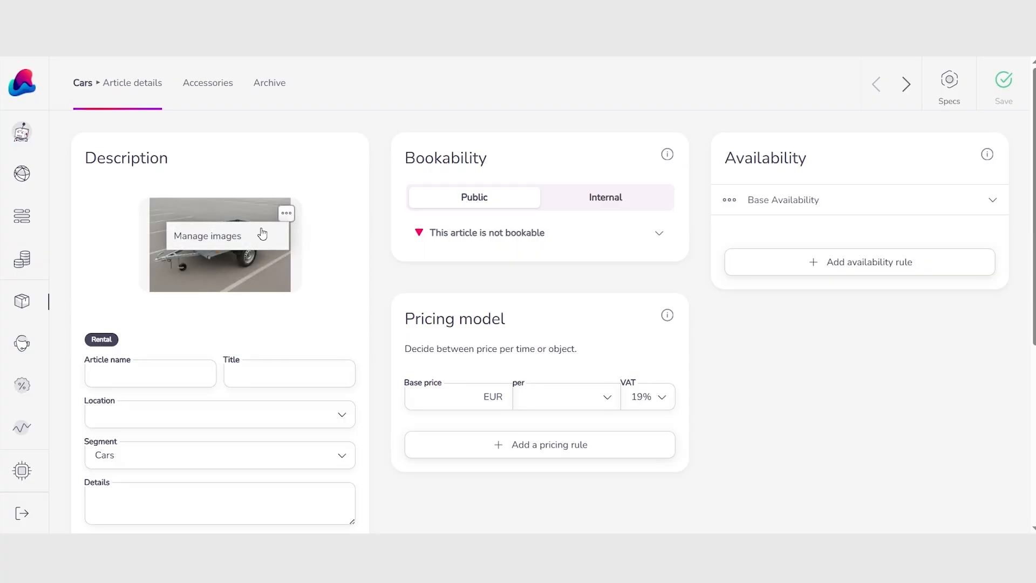
left_click(251, 244)
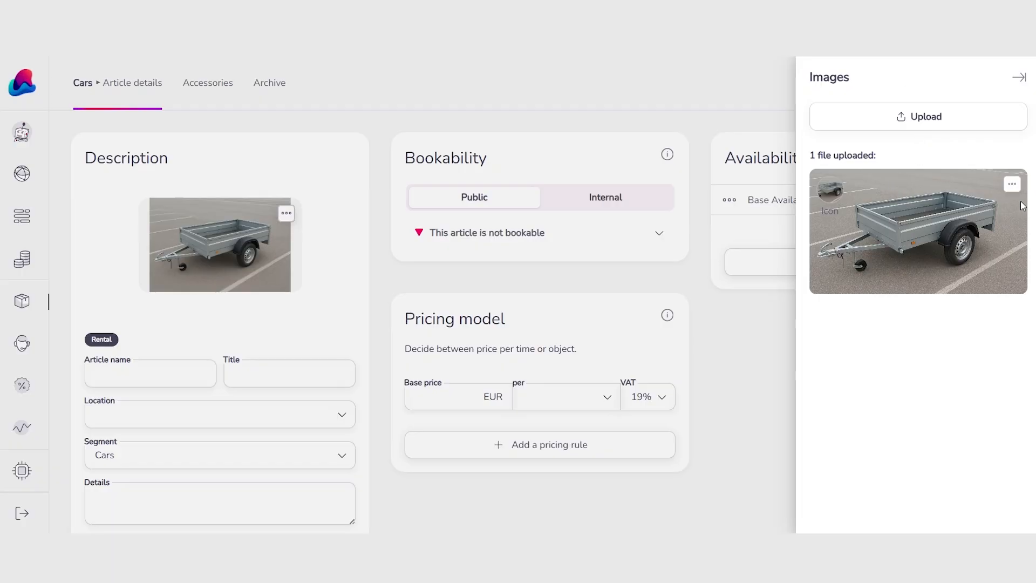
left_click(1008, 188)
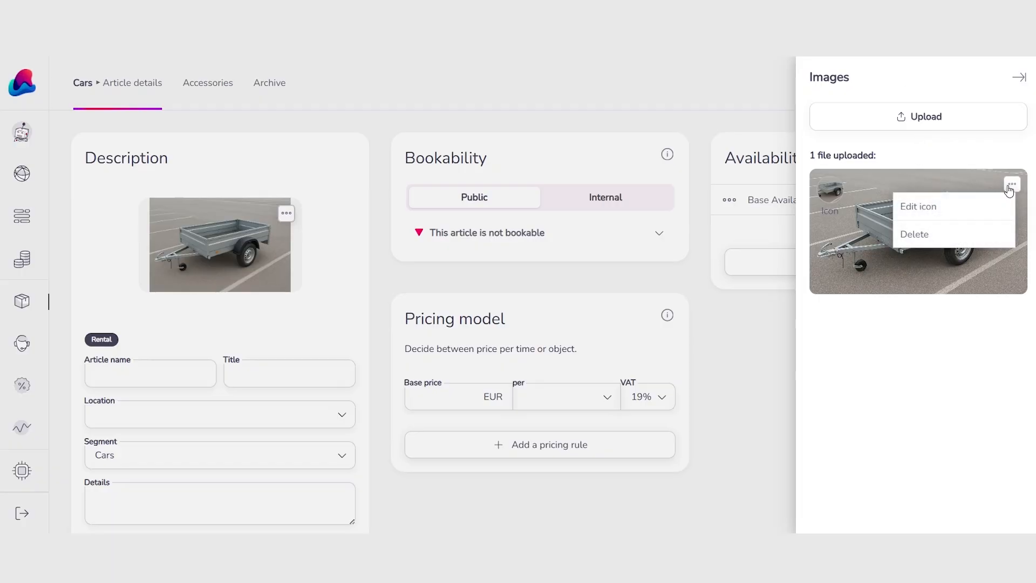
left_click(991, 214)
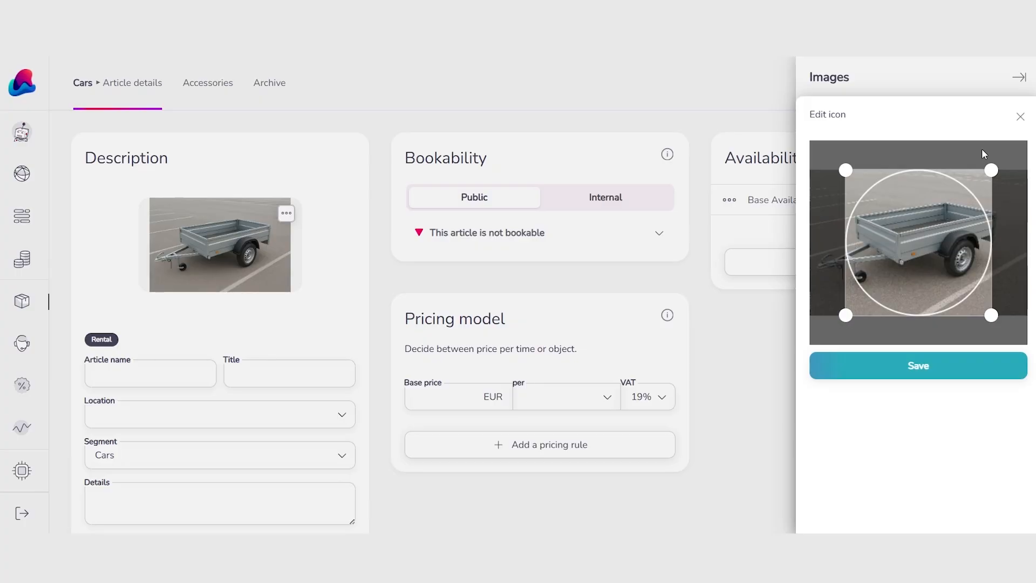
left_click(1020, 117)
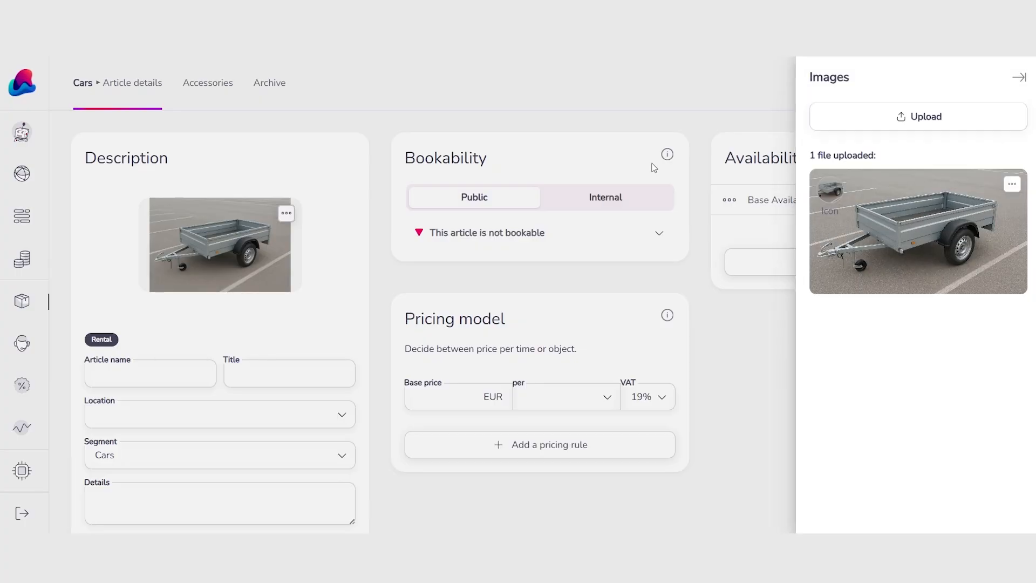
Name the article "Trailer" and give it the title "Flatbed/box trailer"
left_click(125, 382)
type("Trailer")
key("Tab")
type("V")
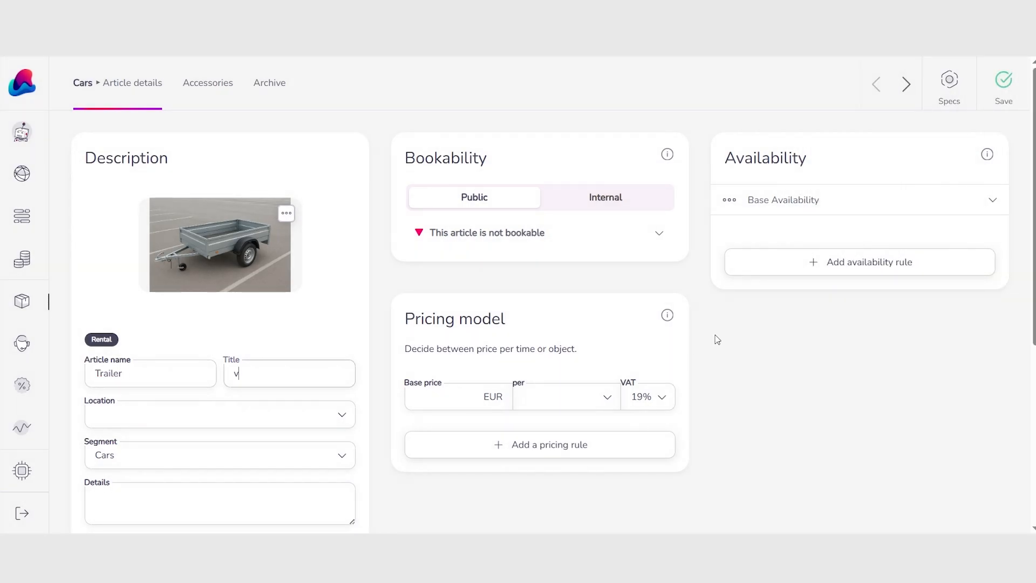
key("BackSpace")
type("Flatbed/box trailer")
Set the article's location to Berlin and check the available segment options
left_click(159, 415)
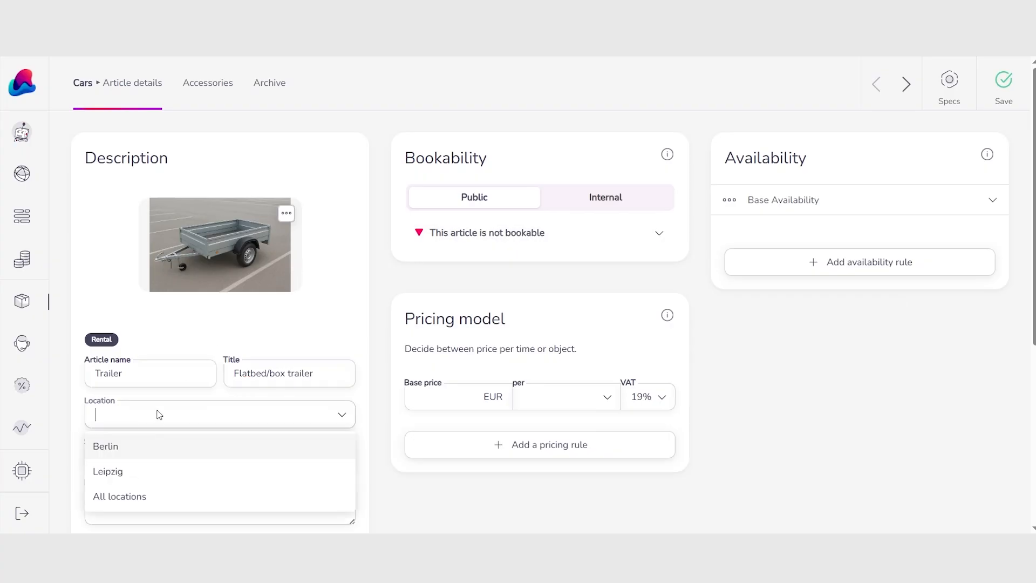
left_click(153, 453)
scroll(213, 402, "down", 1)
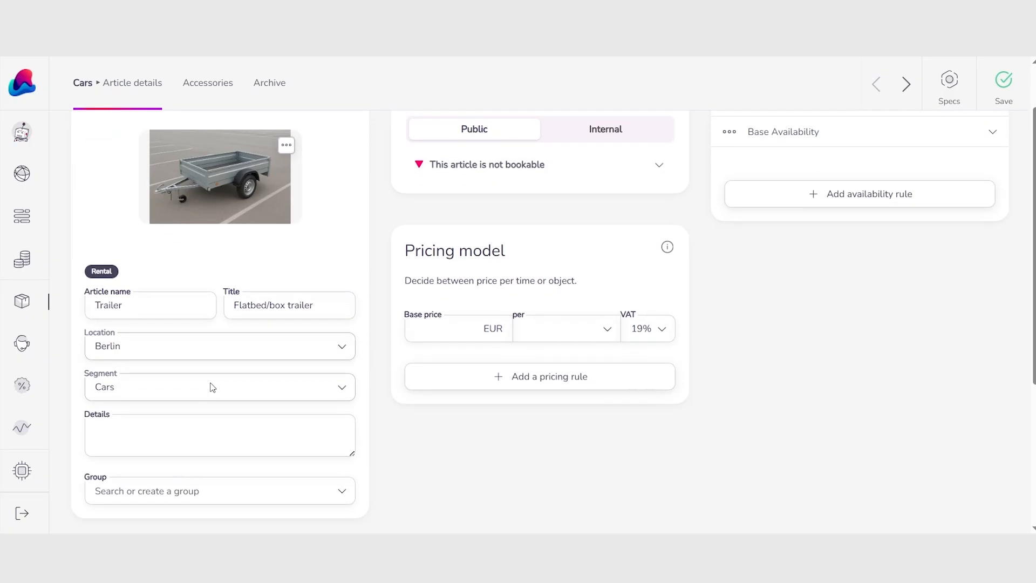
left_click(212, 387)
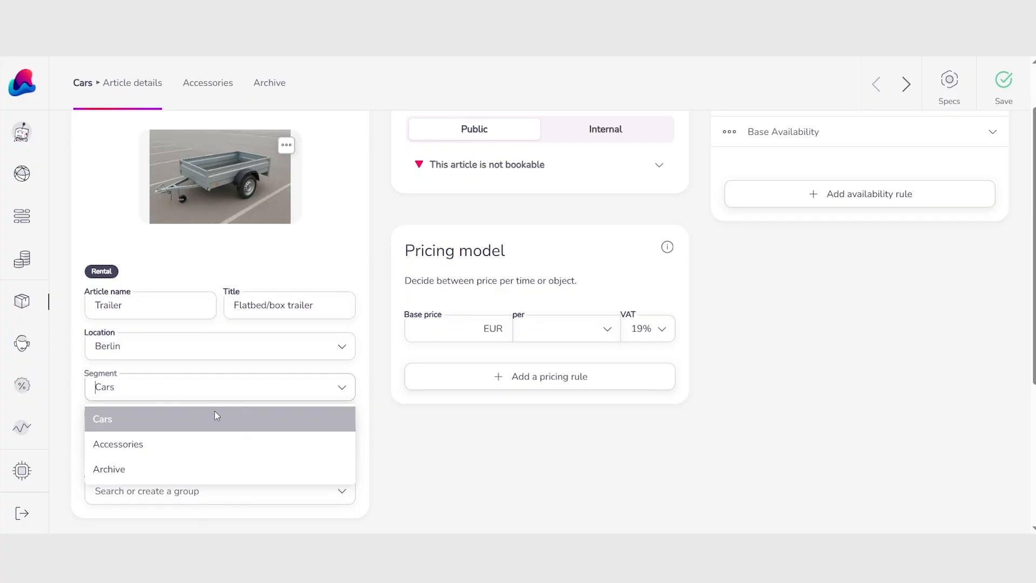
left_click(506, 437)
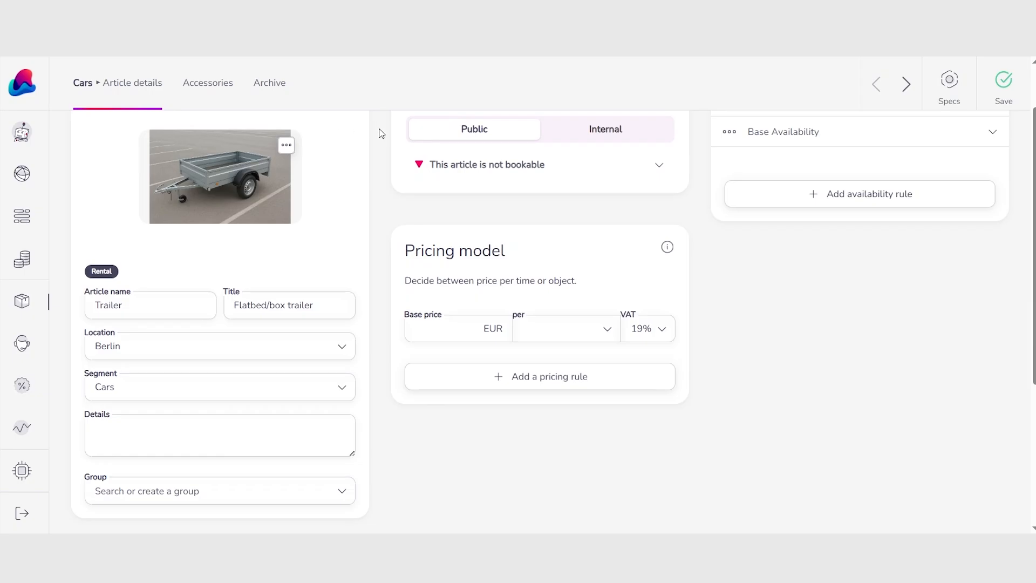
Enter "Detailed description" as the article's details text
scroll(156, 408, "down", 3)
left_click(178, 299)
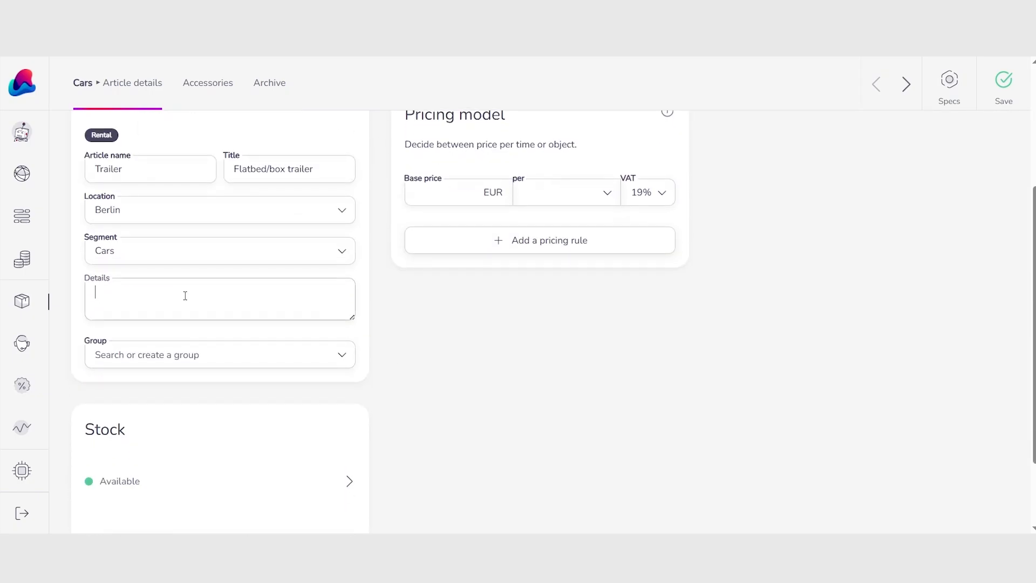
type("Detailed description")
left_click(740, 348)
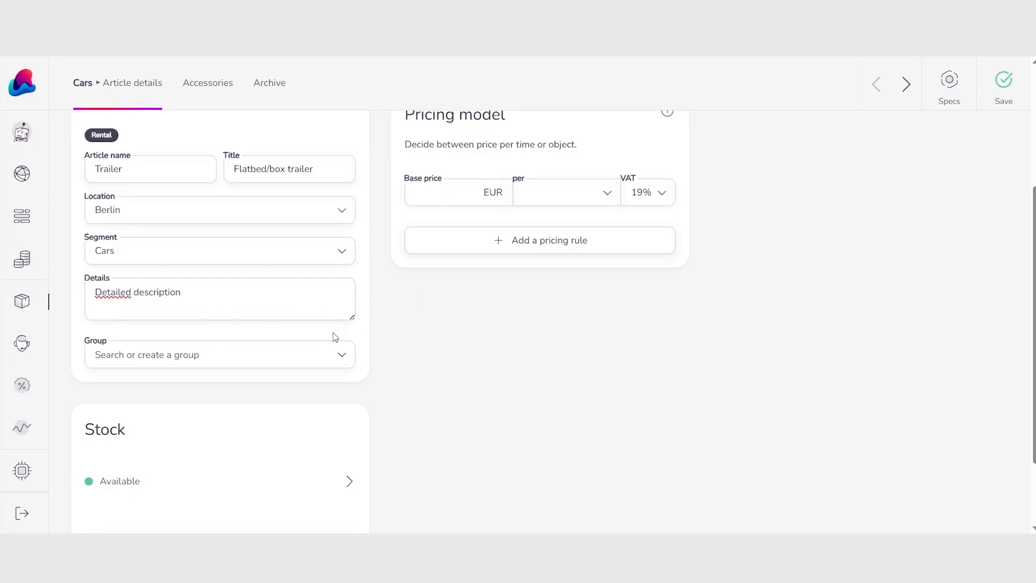
Create a new group named "trailer" and assign the article to it
scroll(263, 368, "down", 2)
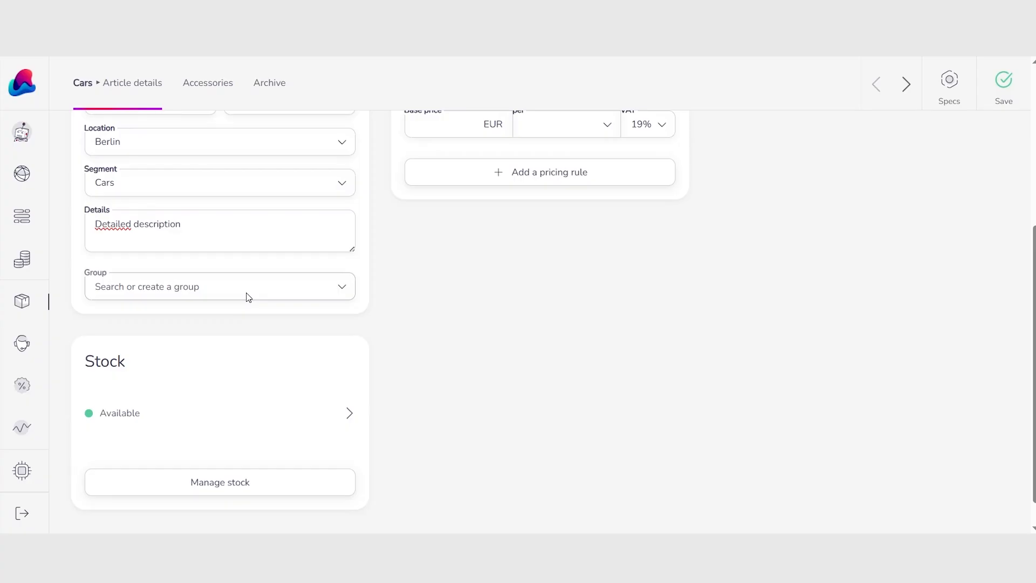
left_click(246, 295)
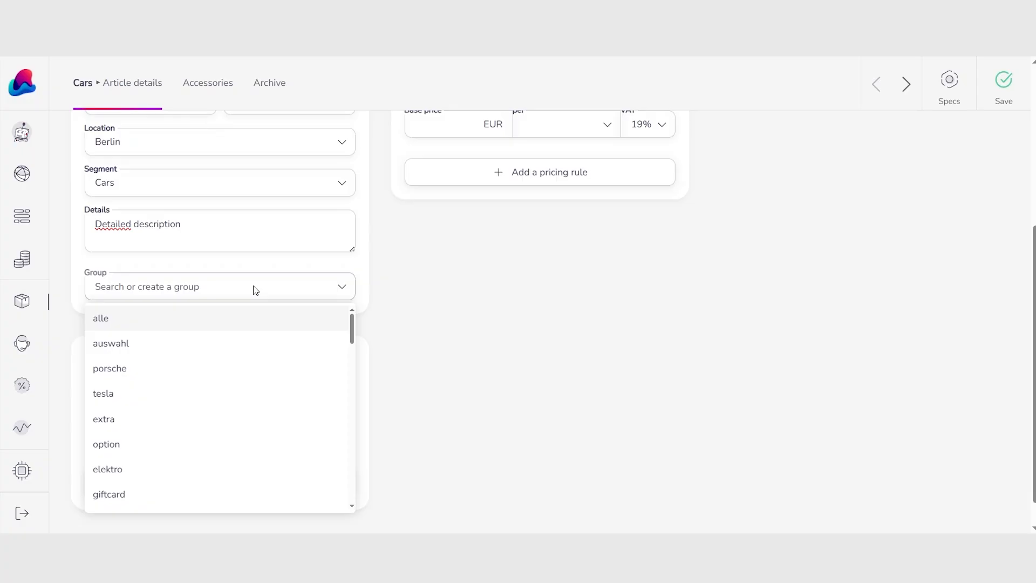
left_click(520, 366)
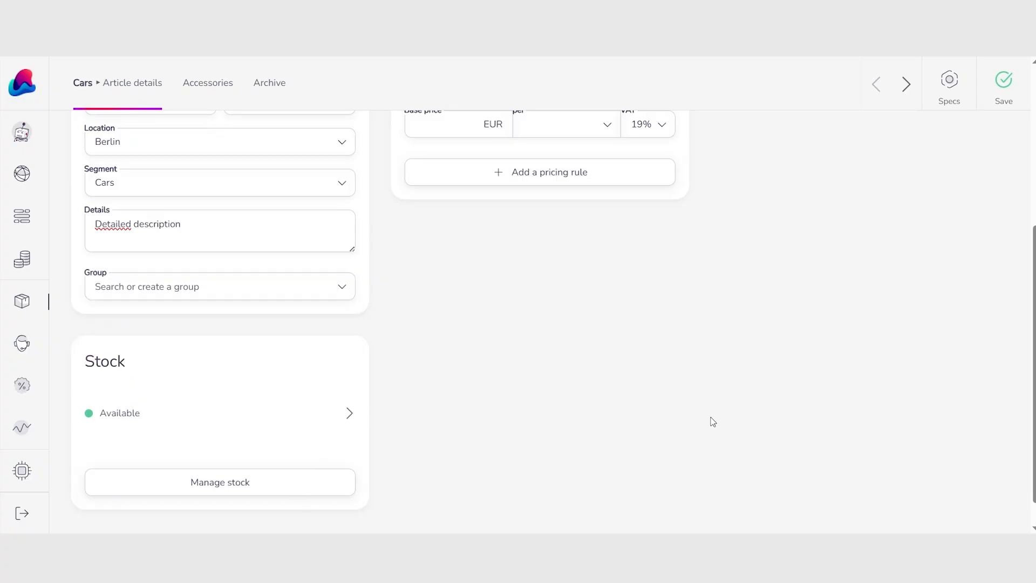
left_click(309, 298)
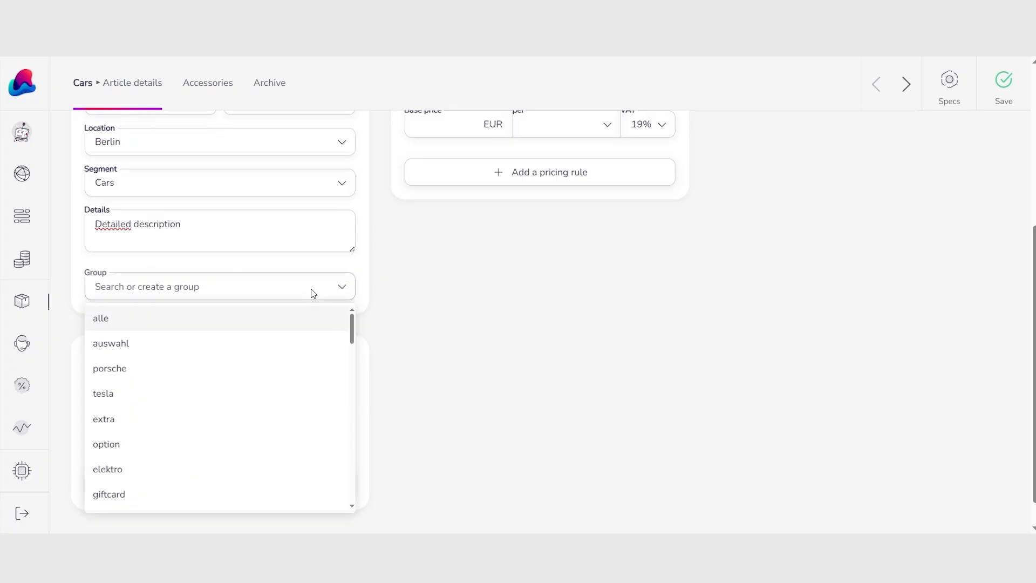
type("trailer")
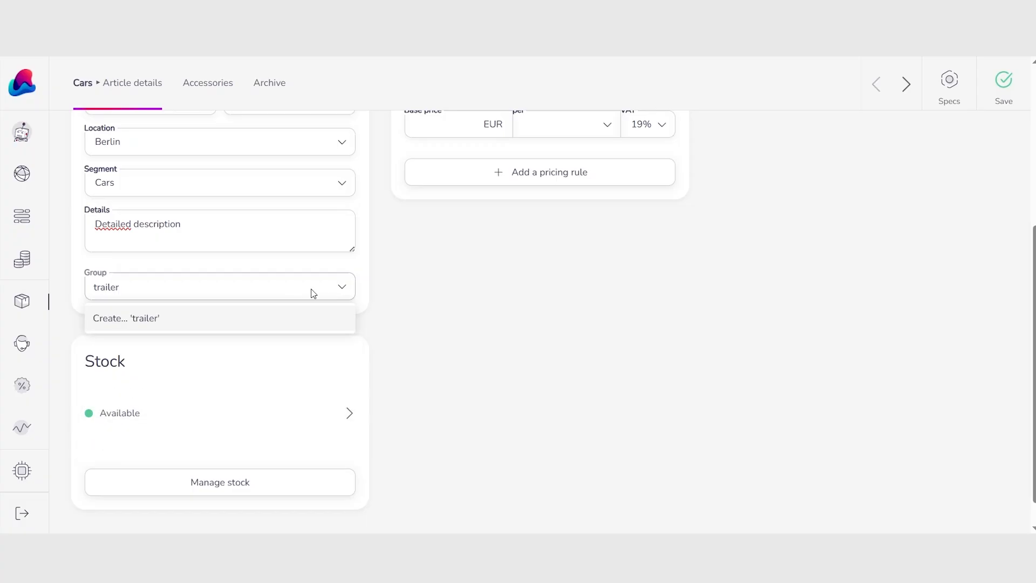
left_click(280, 318)
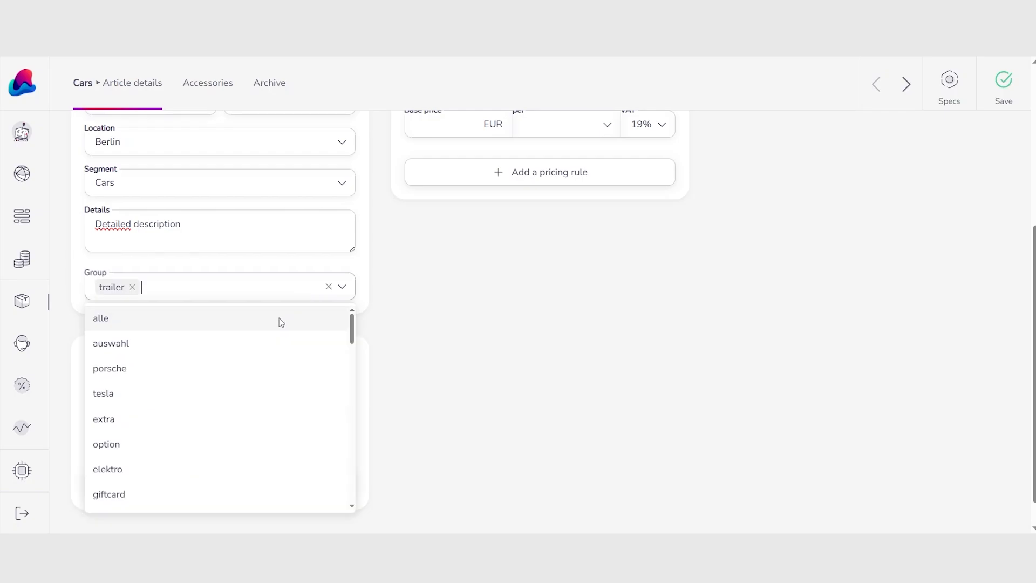
left_click(446, 339)
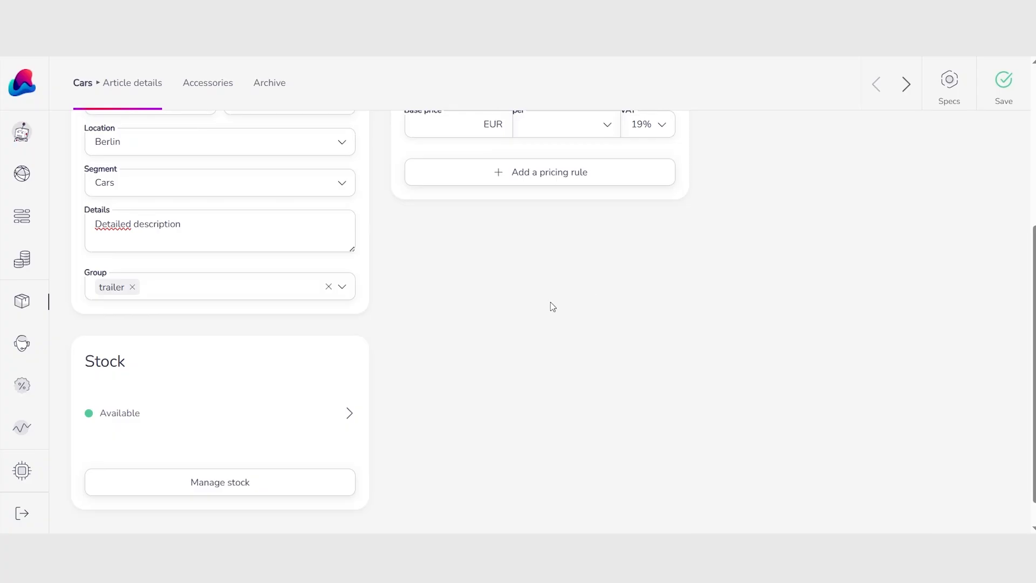
Start adding stock for the article with the base name "Trailer" and a quantity of 5
scroll(564, 348, "down", 1)
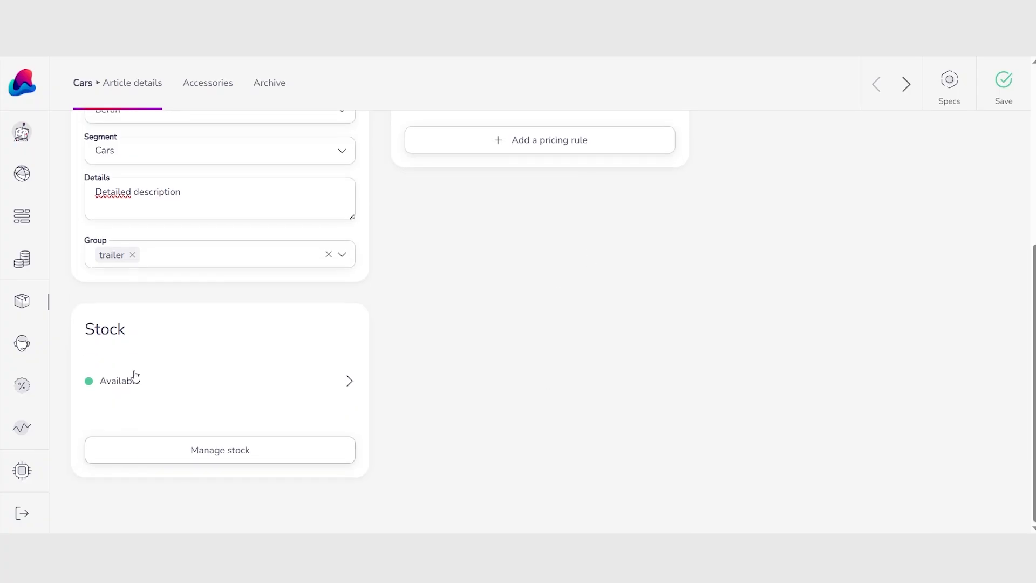
left_click(142, 449)
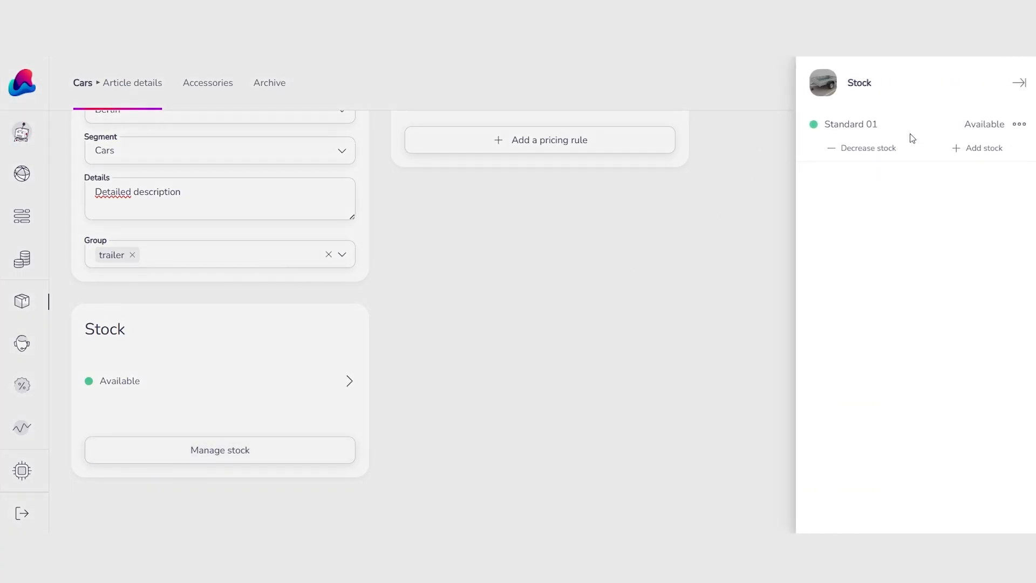
left_click(977, 153)
left_click(1017, 198)
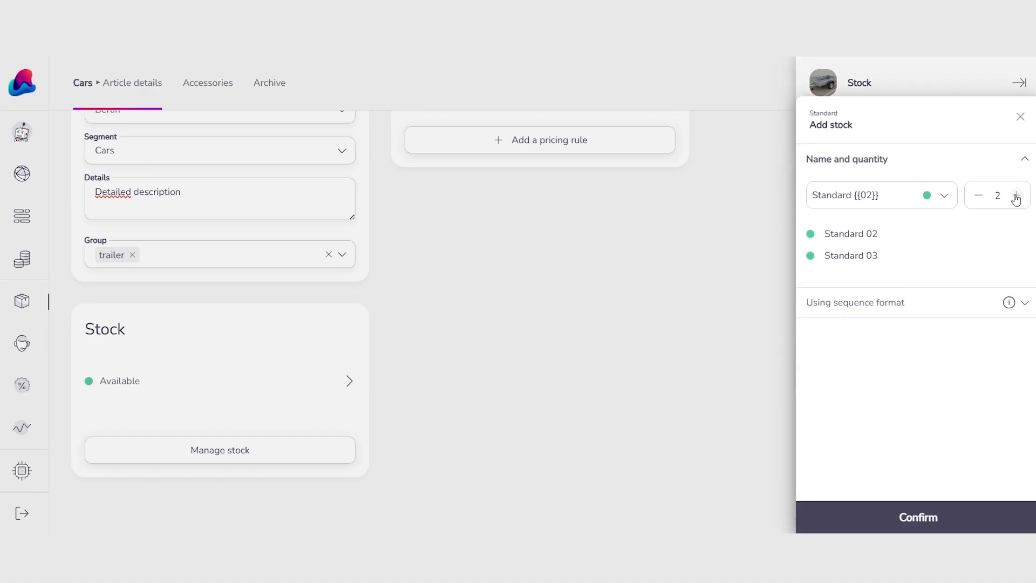
left_click(1017, 198)
left_click(1017, 198)
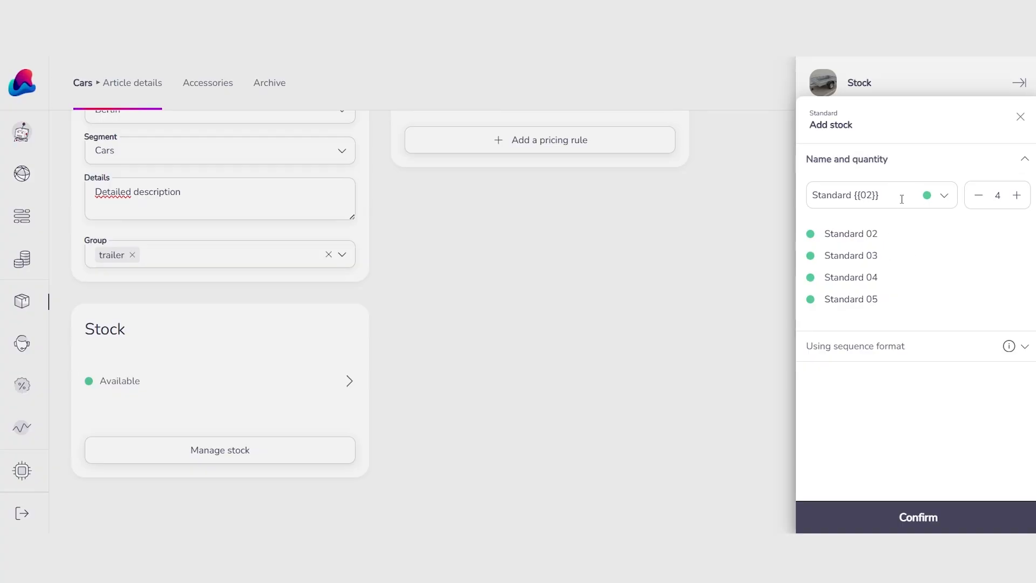
left_click_drag(879, 196, 804, 206)
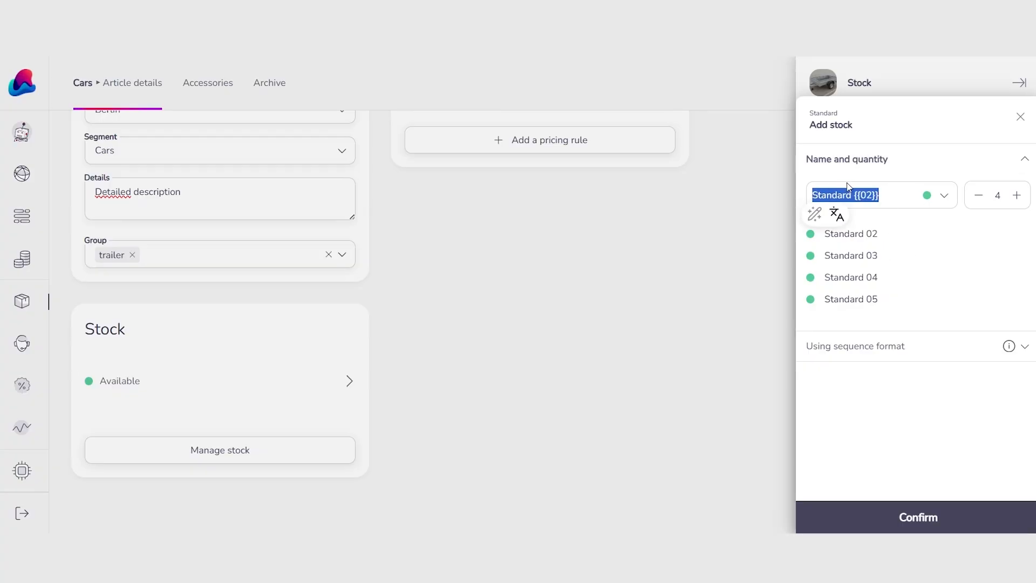
type("Trailer")
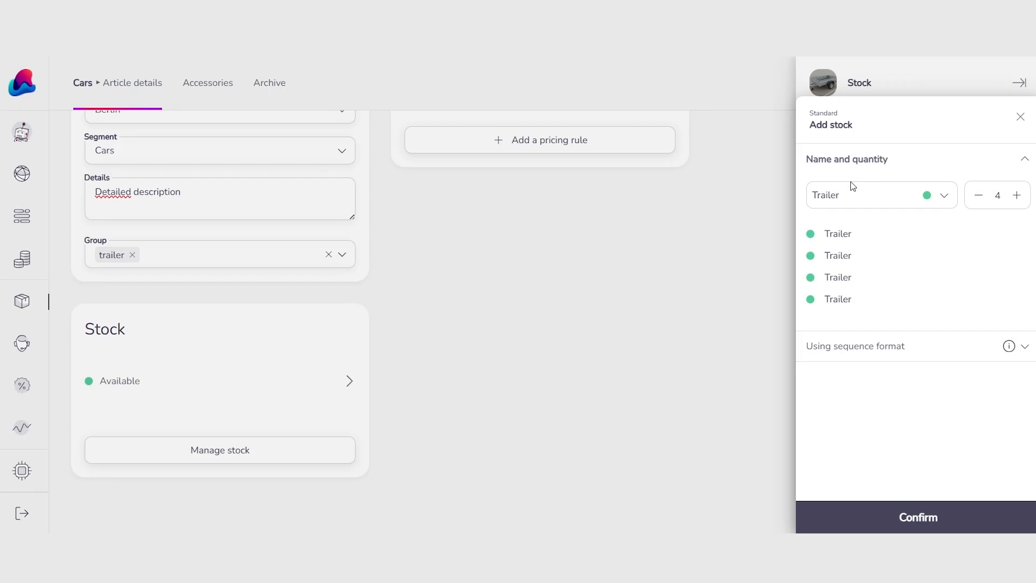
left_click(1017, 195)
left_click(1015, 200)
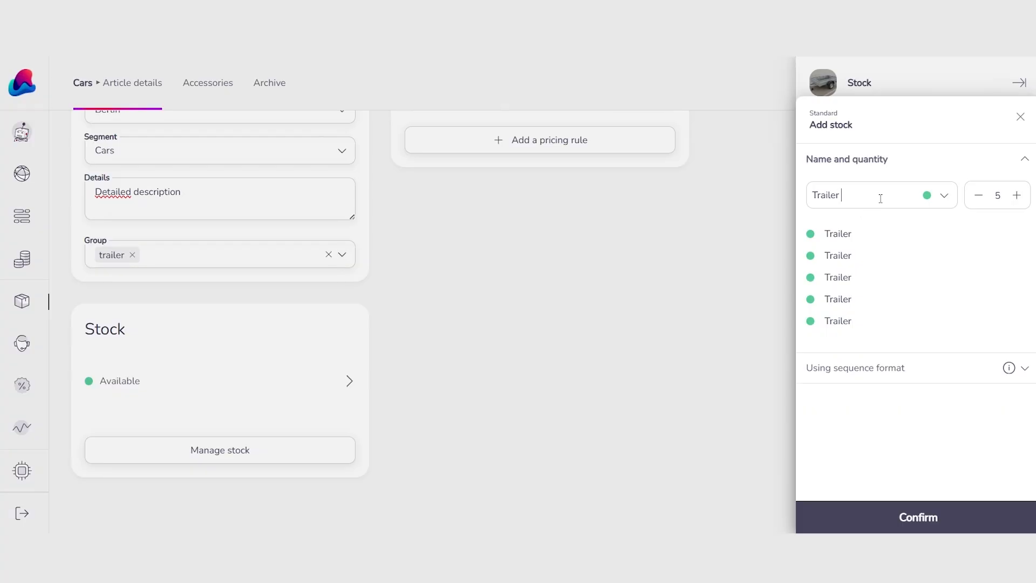
Append the sequence number {{01}} to the new stock units' name and confirm adding them
type("{")
type("{03")
key("BackSpace")
key("BackSpace")
type("01}}")
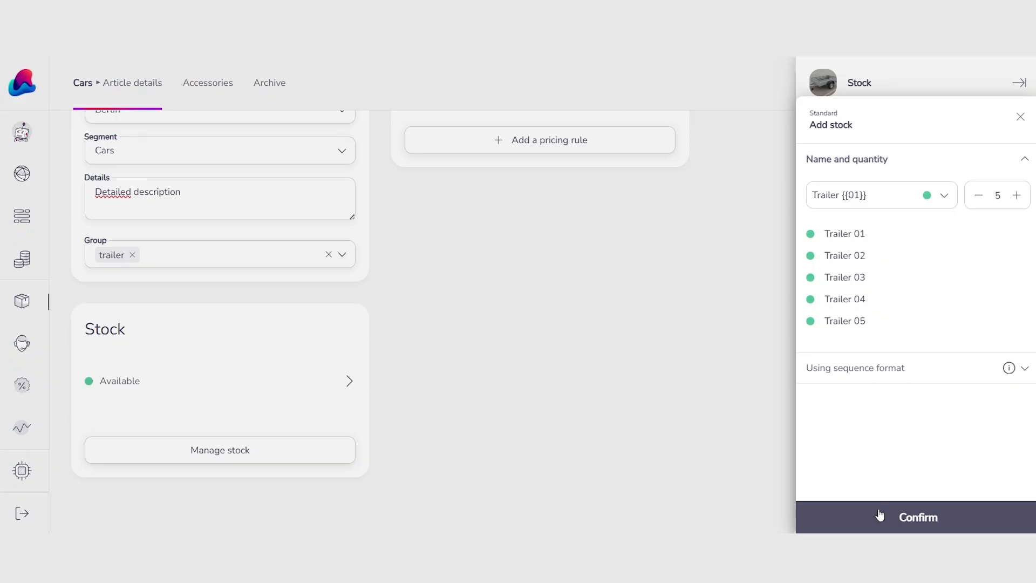
left_click(954, 520)
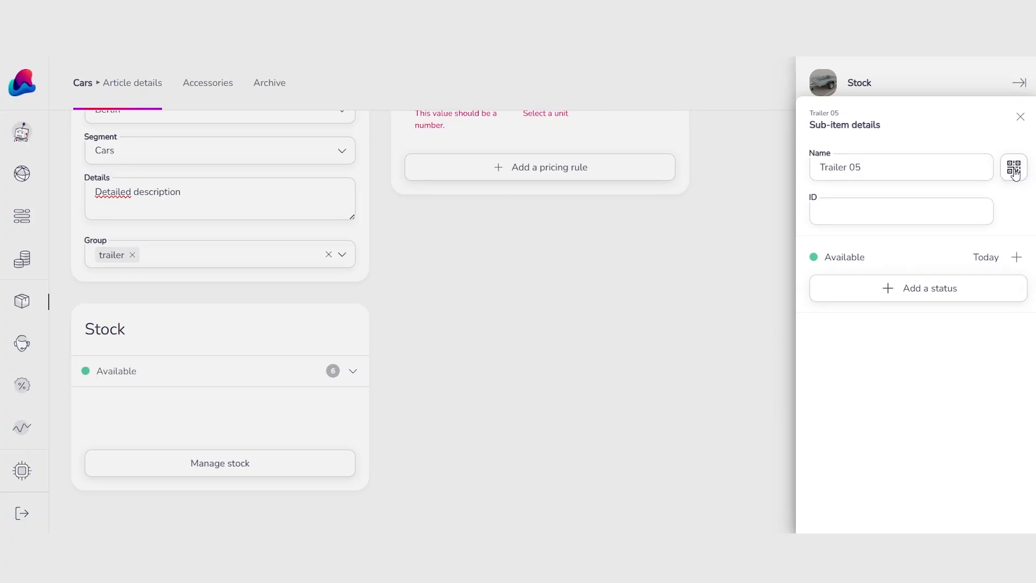
Review the status options that can be added to the Trailer 05 stock unit, without assigning one
left_click(943, 294)
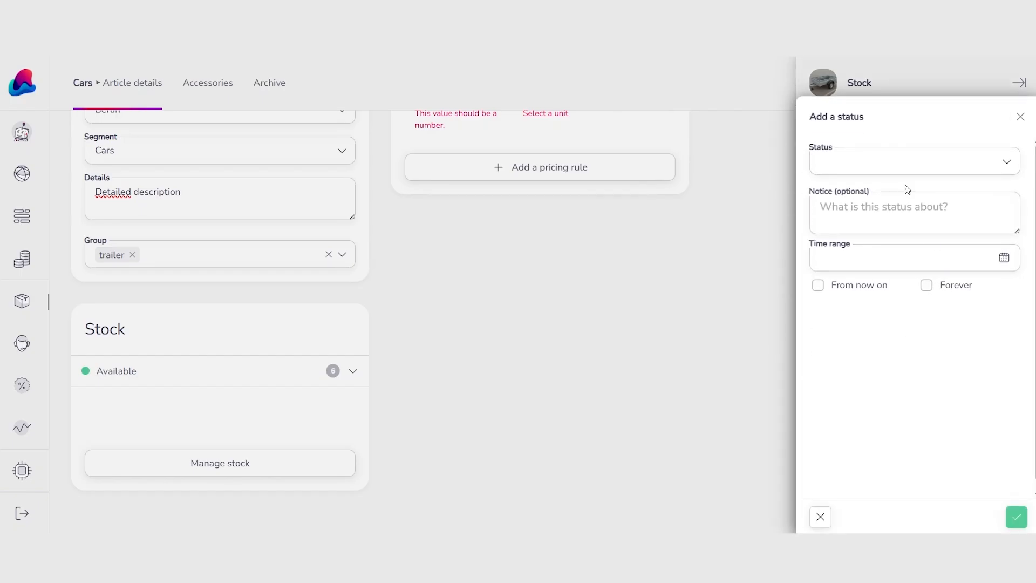
left_click(913, 159)
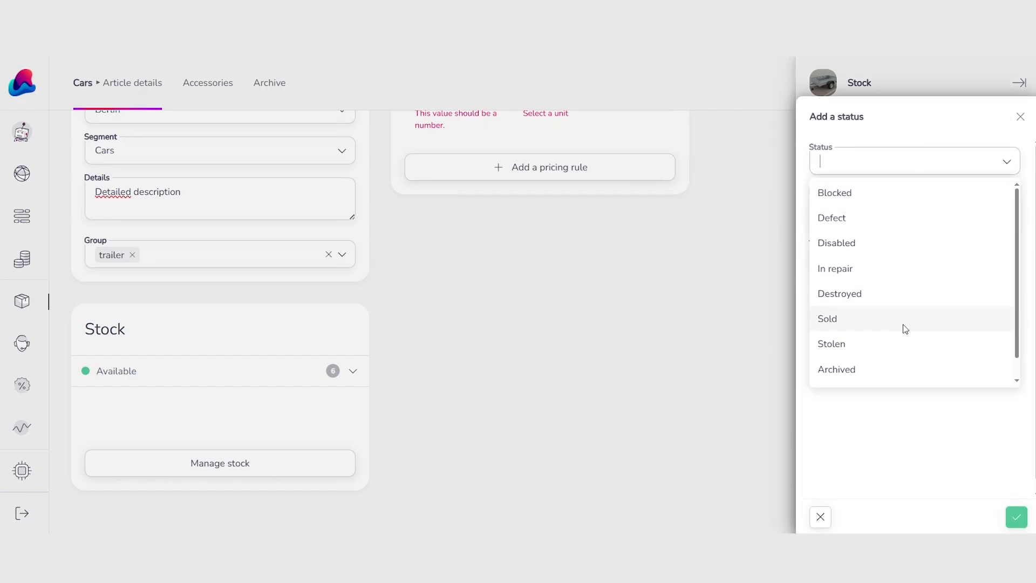
left_click(900, 467)
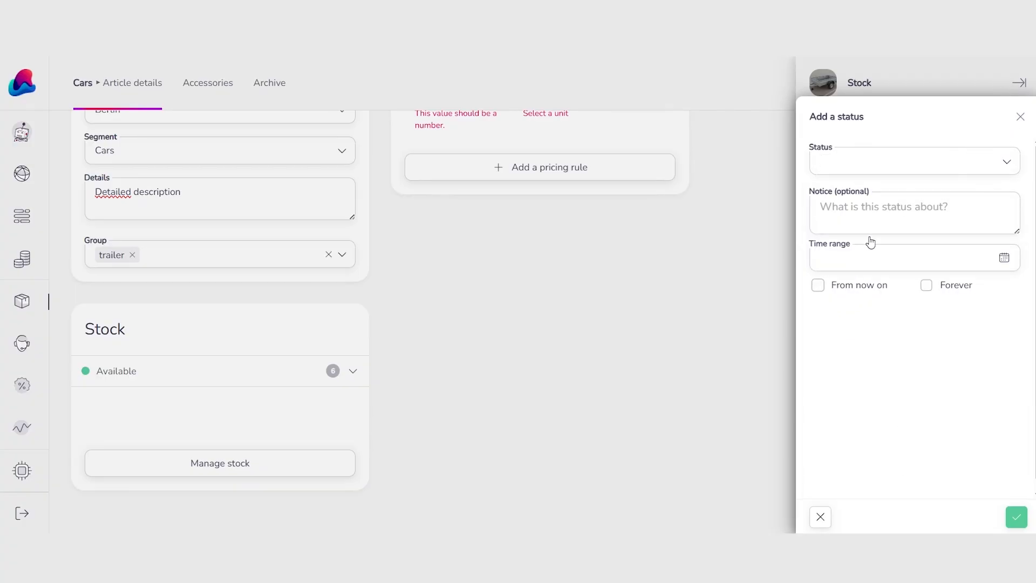
left_click(1019, 119)
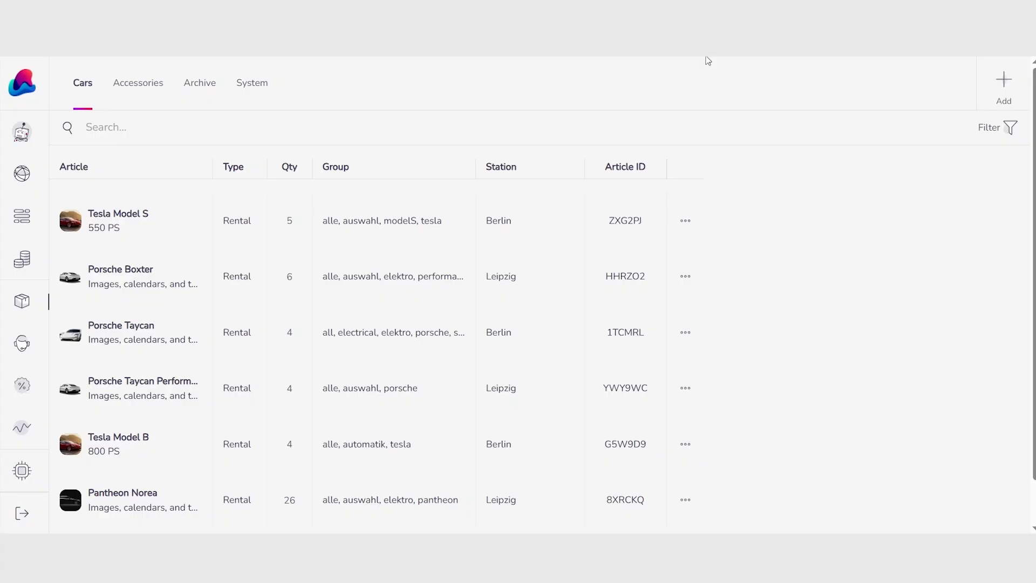
Create a new article of the type Rental with variations and open its stock management
left_click(1006, 97)
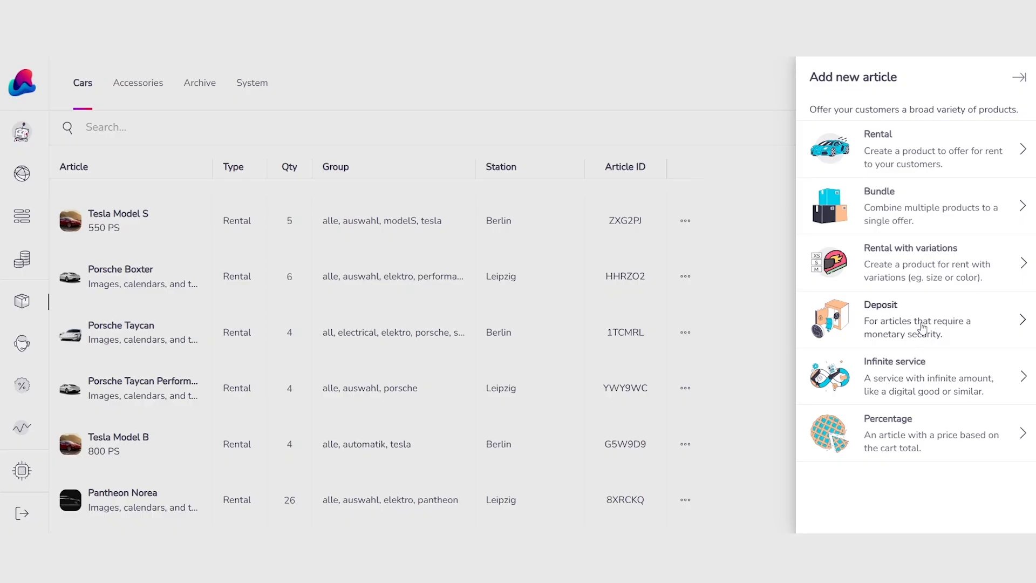
left_click(938, 275)
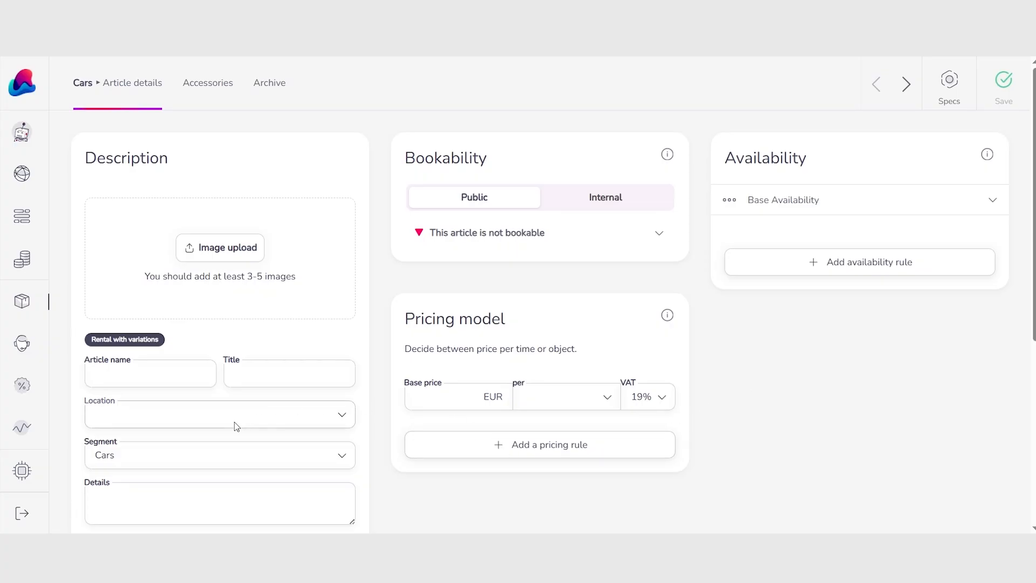
scroll(242, 414, "down", 6)
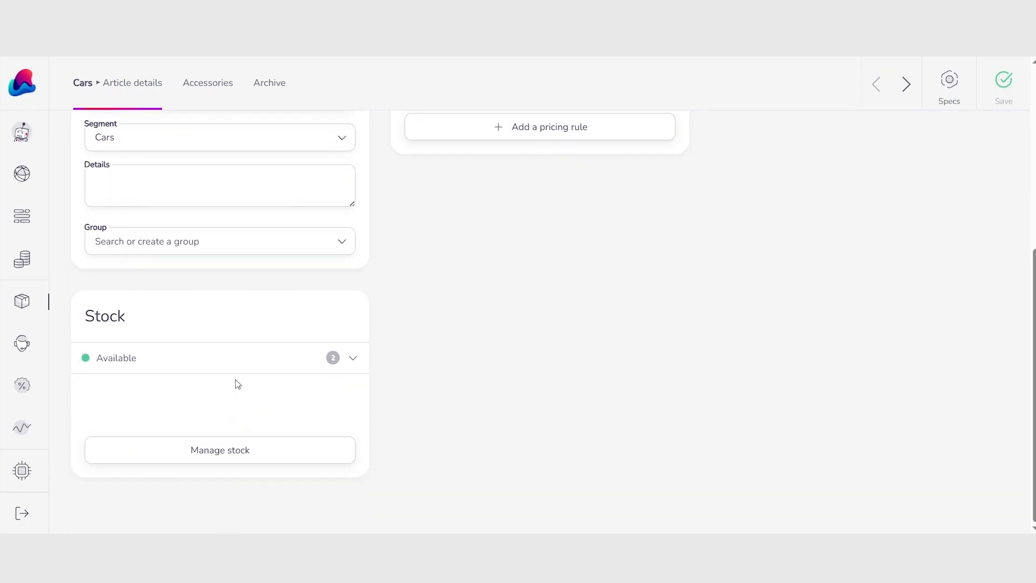
left_click(260, 366)
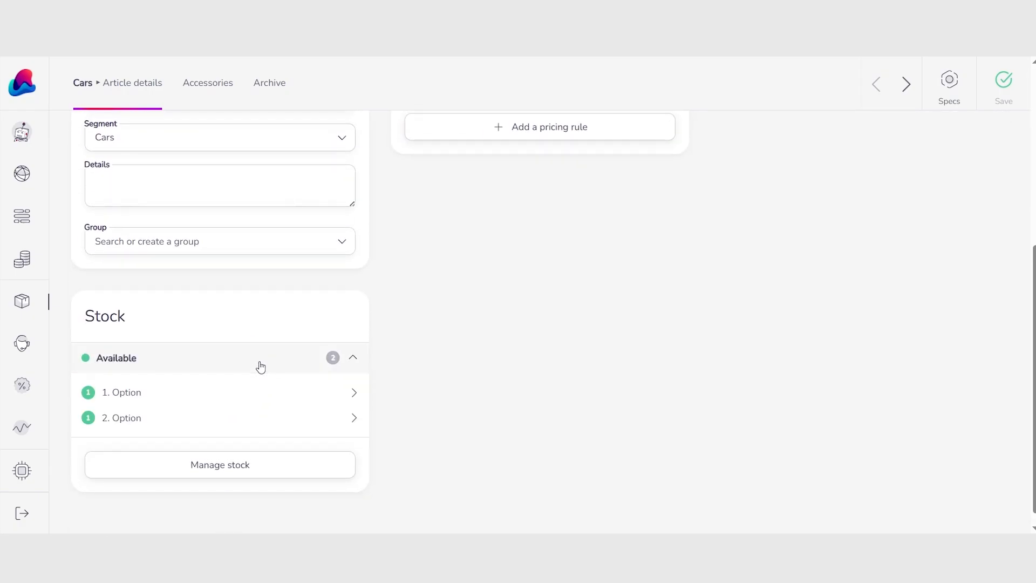
left_click(247, 466)
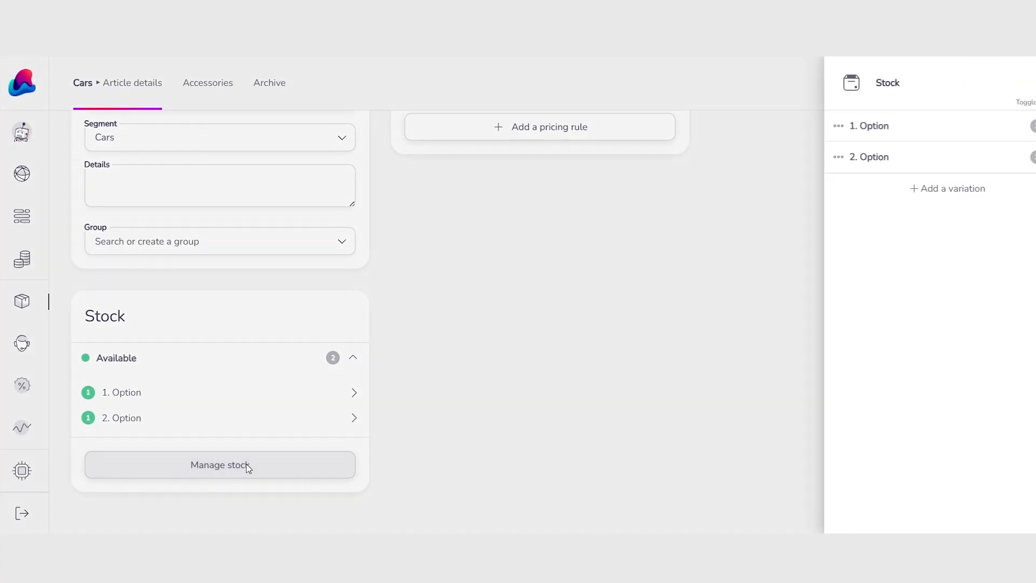
Rename the stock unit under the first variation, 1. Option, as "1. S"
left_click(920, 134)
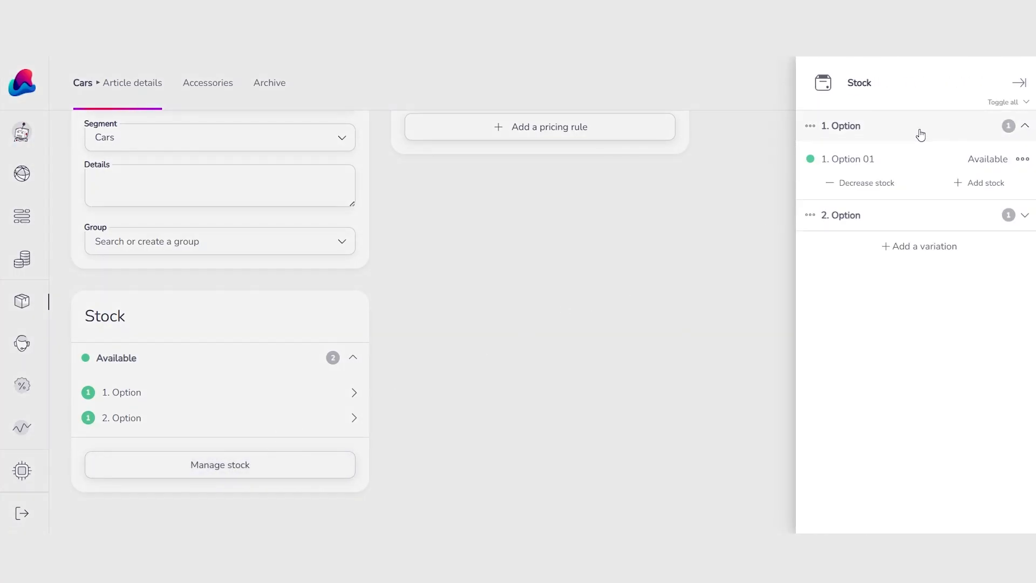
left_click(872, 161)
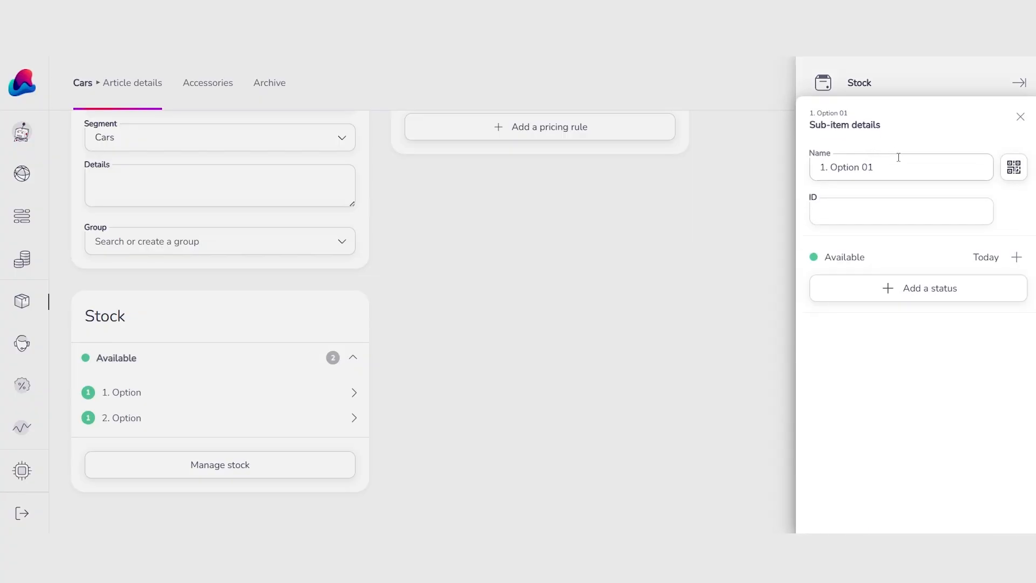
left_click_drag(898, 157, 831, 165)
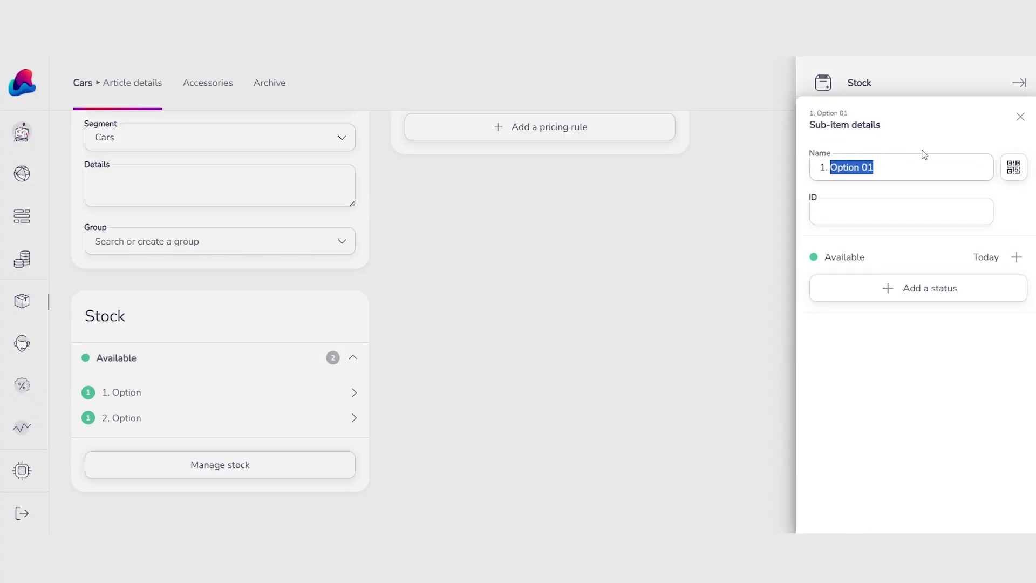
type("S")
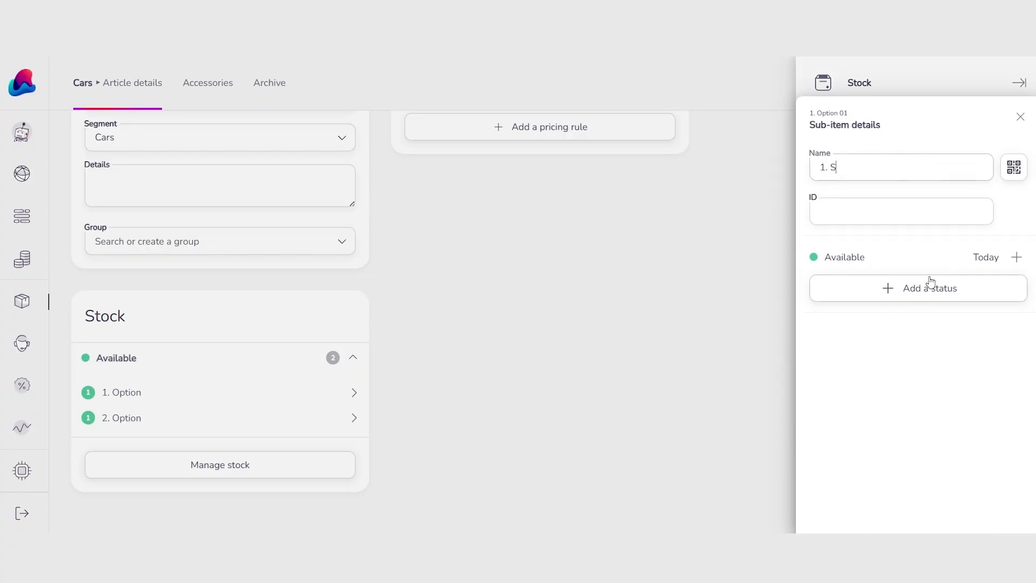
left_click(1016, 119)
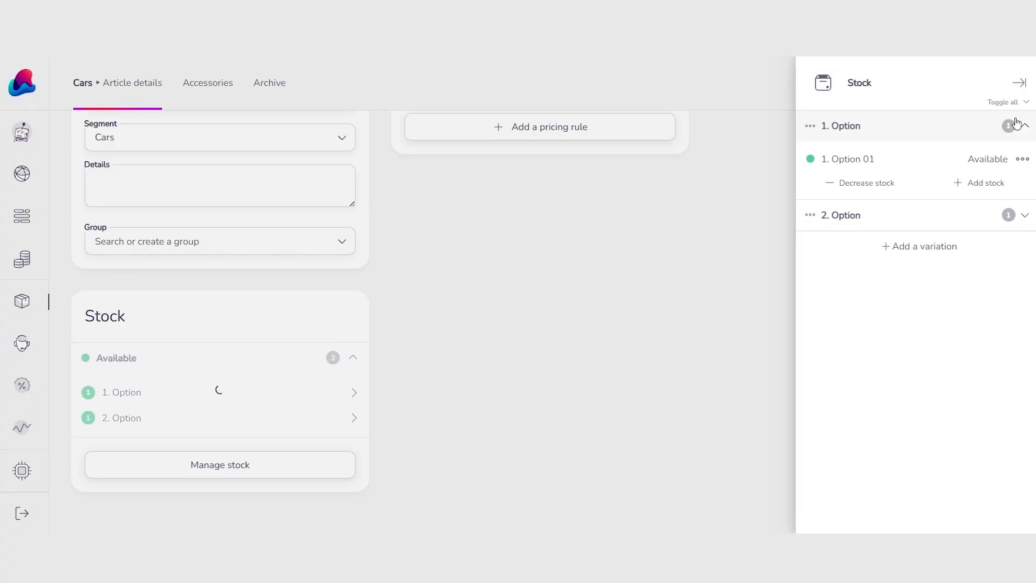
left_click(899, 133)
left_click(895, 126)
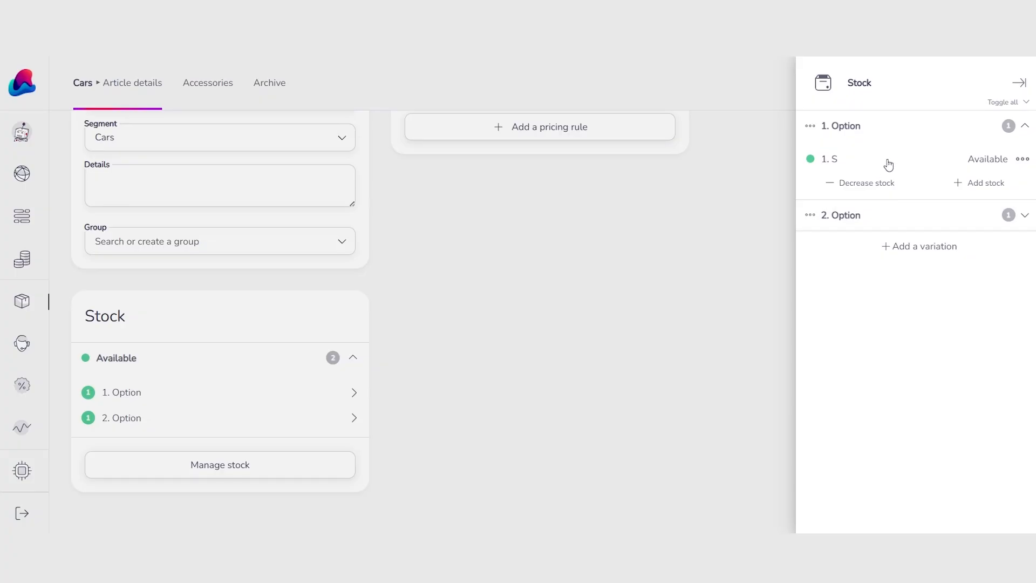
Examine the add-stock form for the first variation and the stock unit listed under the second variation
left_click(970, 184)
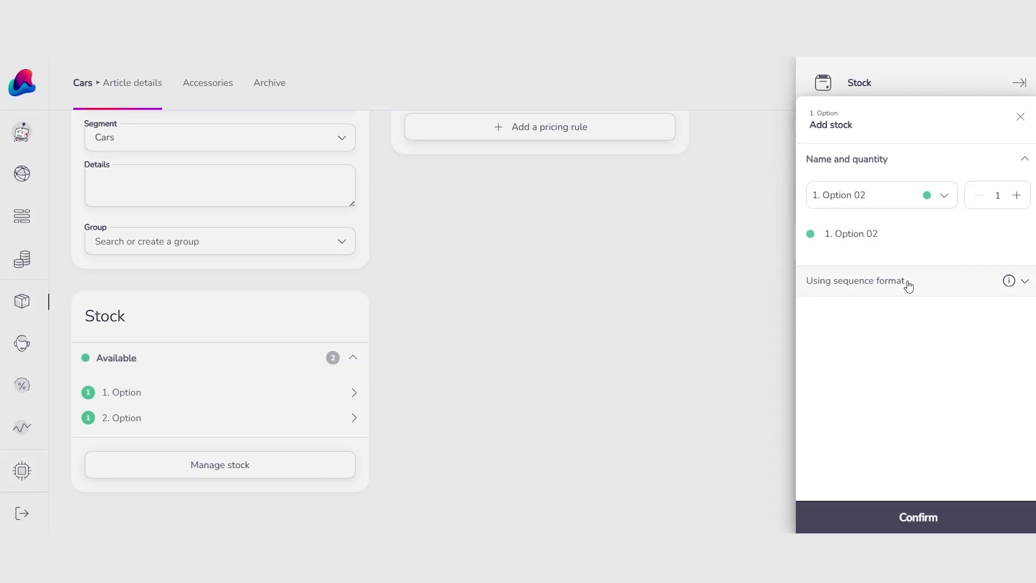
left_click(1020, 117)
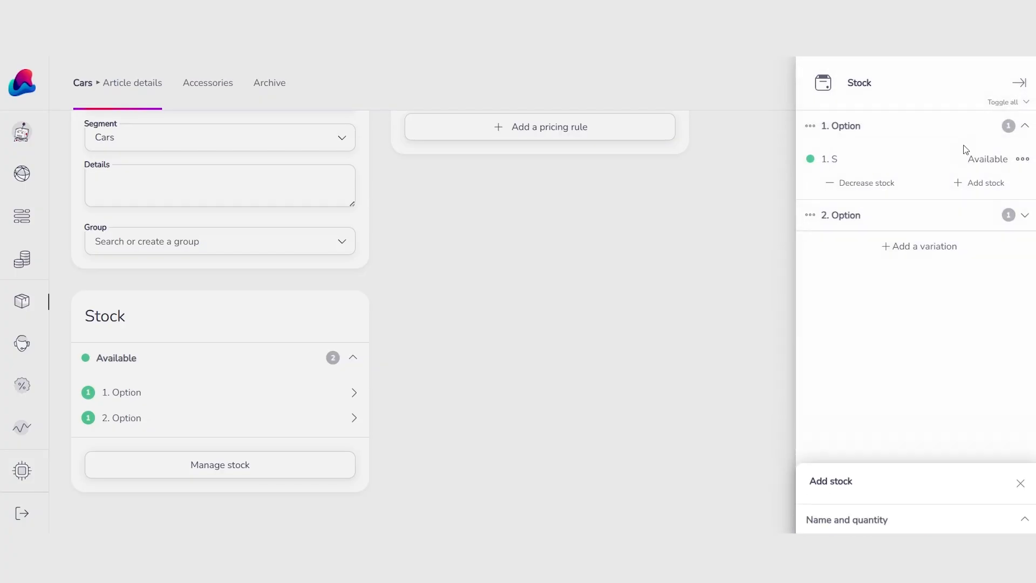
left_click(885, 229)
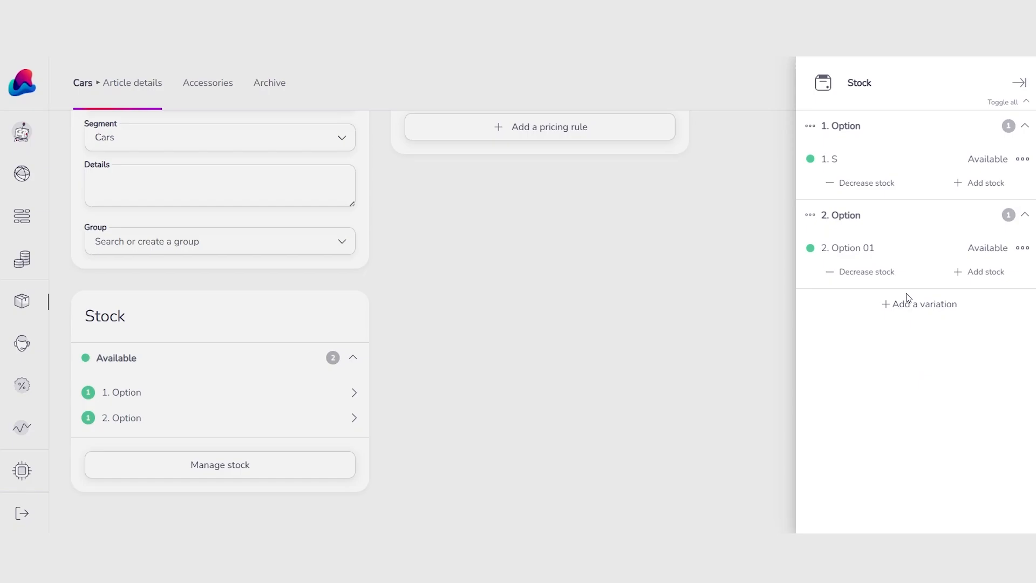
left_click(866, 214)
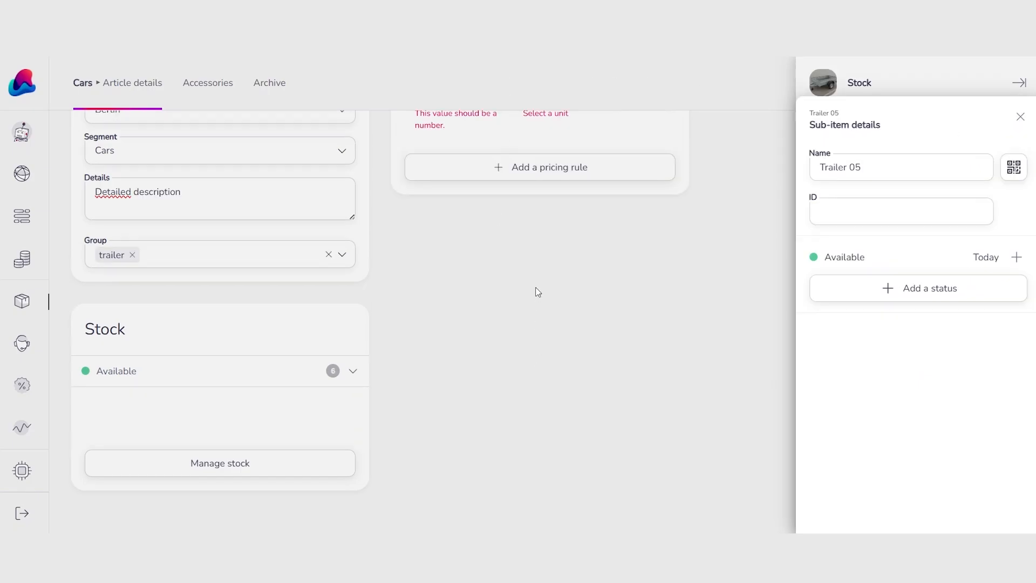
Return to the Trailer article and set its base price to 30 EUR per calendar day with 19% VAT
left_click(538, 305)
scroll(468, 317, "up", 5)
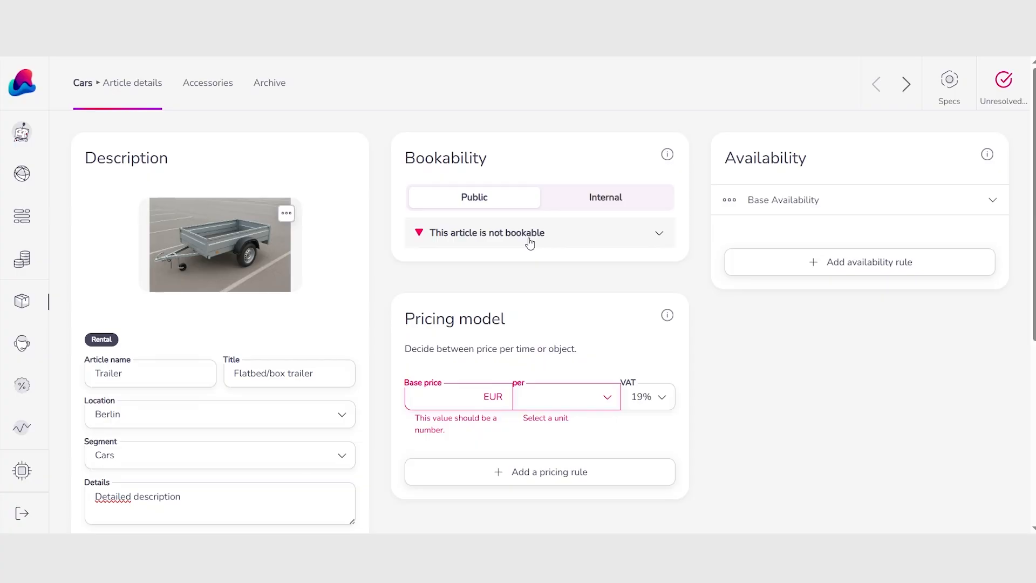
scroll(669, 335, "down", 2)
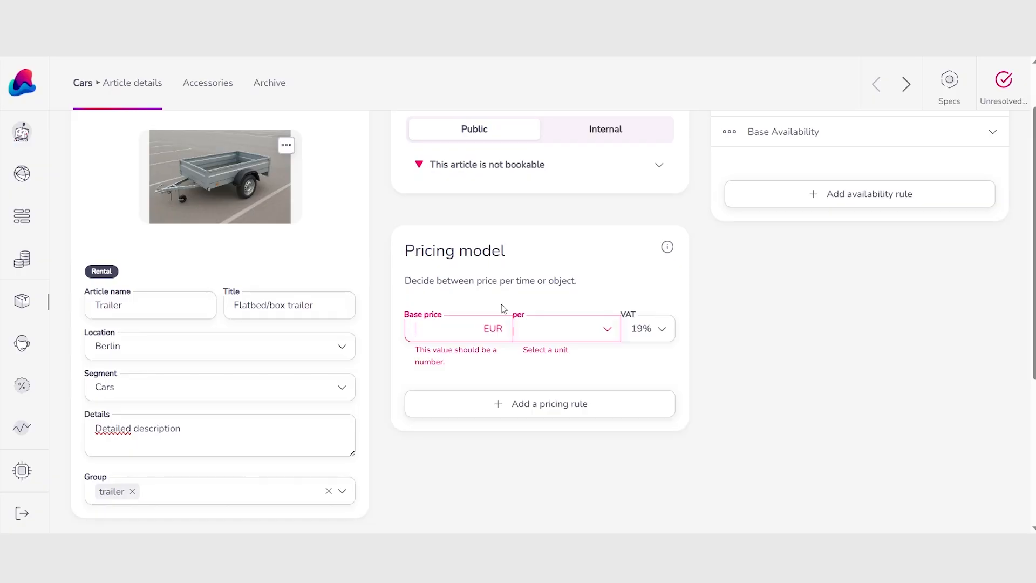
type("30")
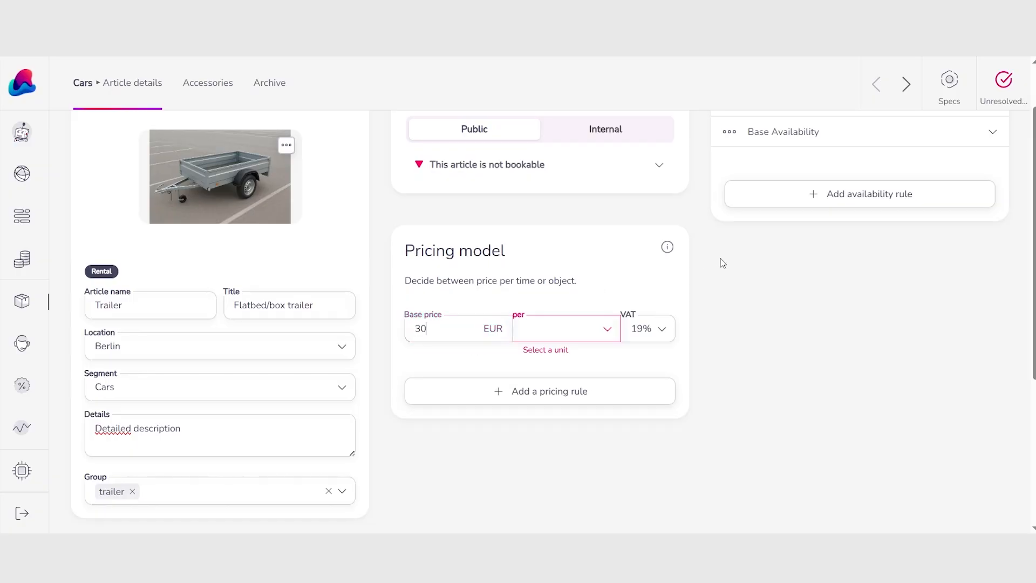
left_click(596, 334)
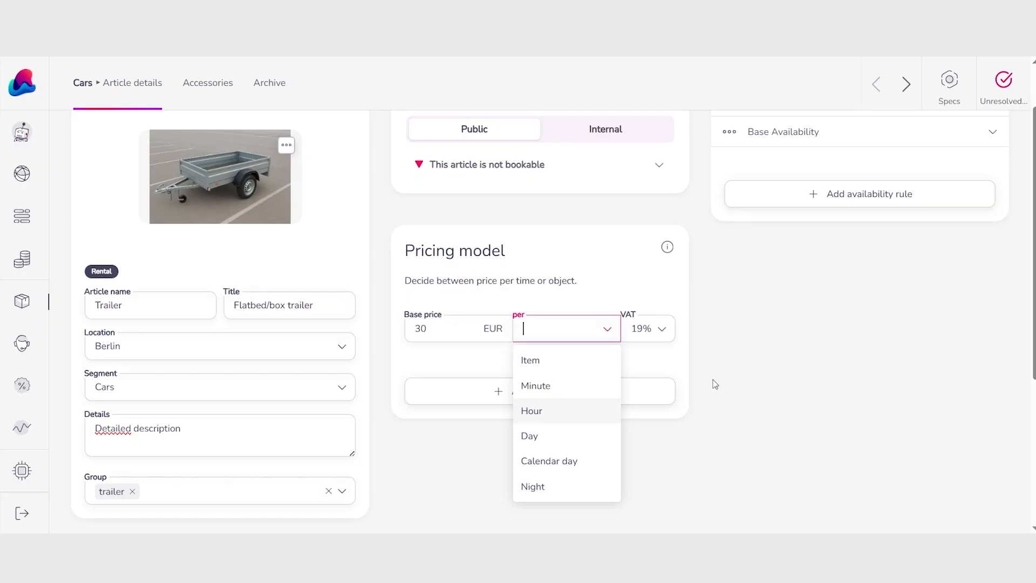
left_click(555, 443)
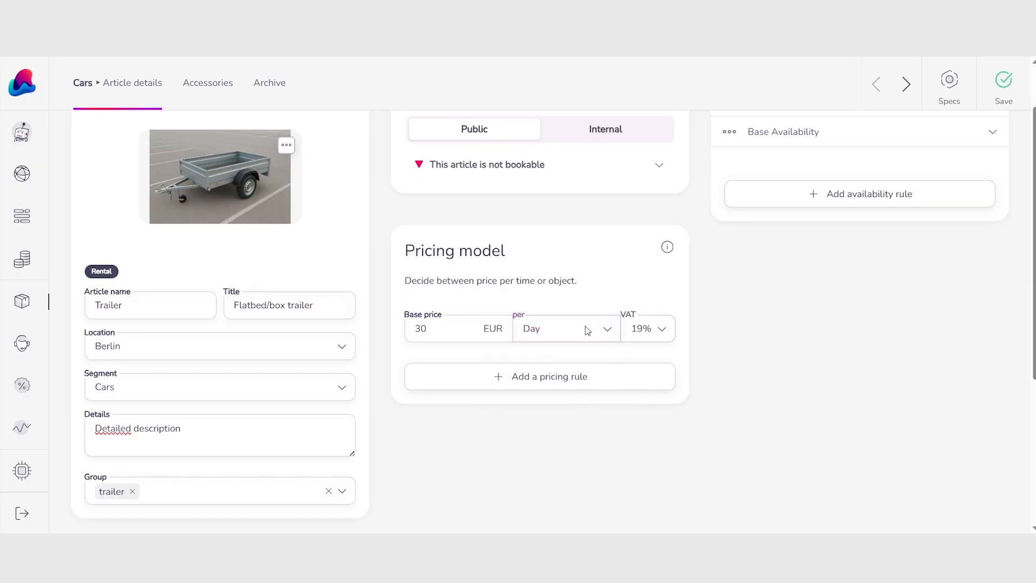
left_click(652, 319)
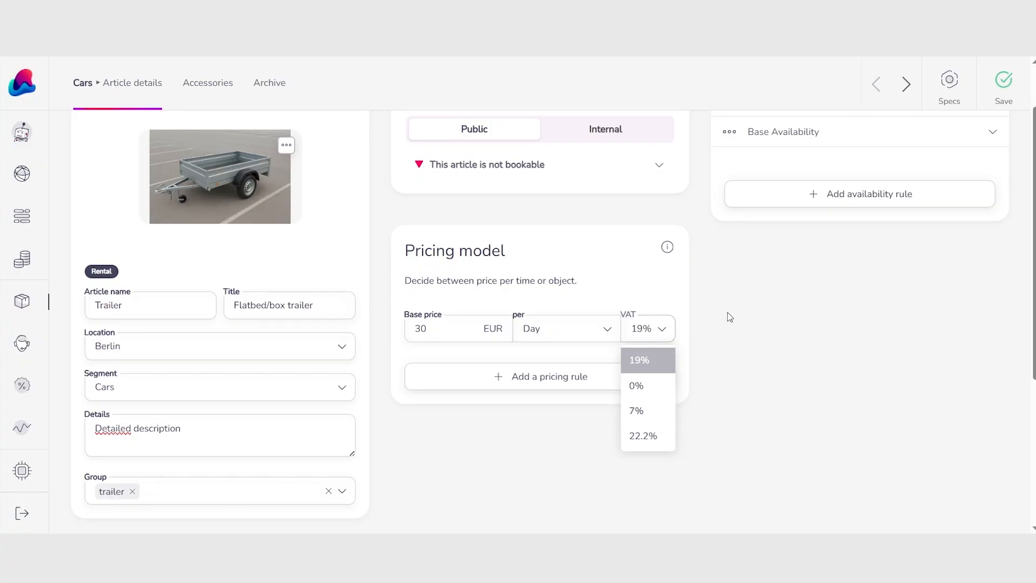
left_click(729, 316)
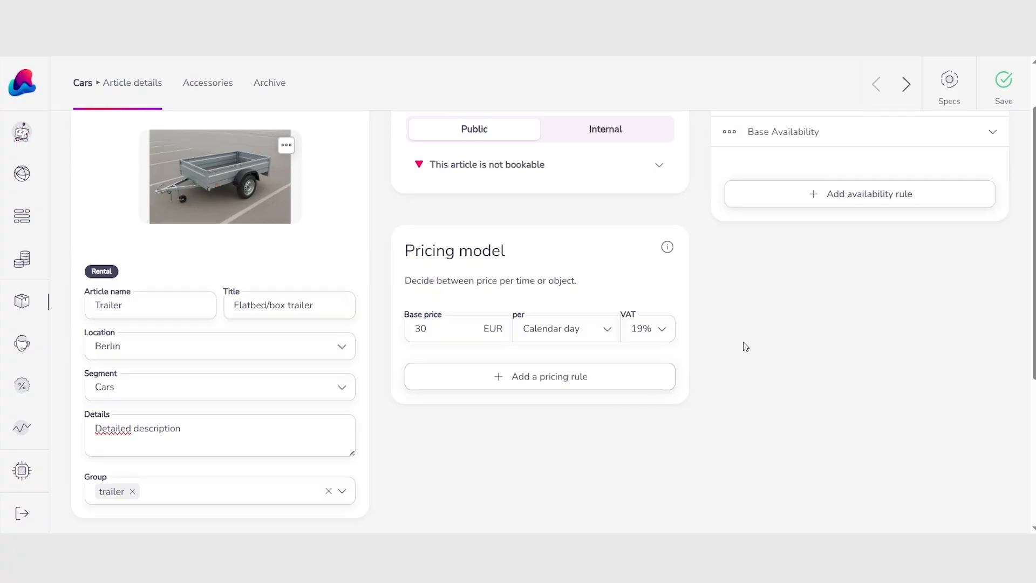
Add a custom duration based pricing rule to the trailer article, with the base price set to "is discarded"
left_click(617, 386)
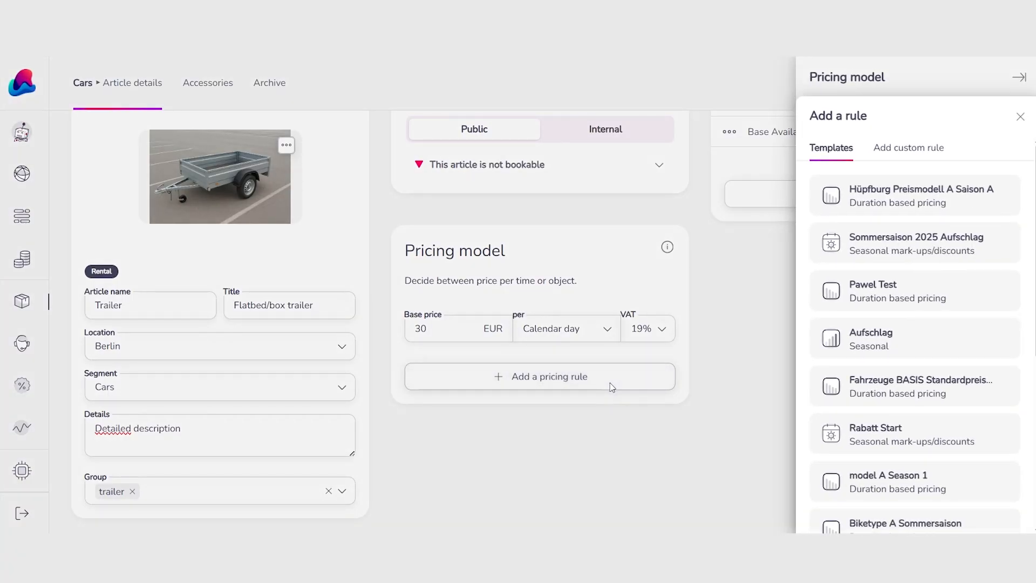
left_click(927, 151)
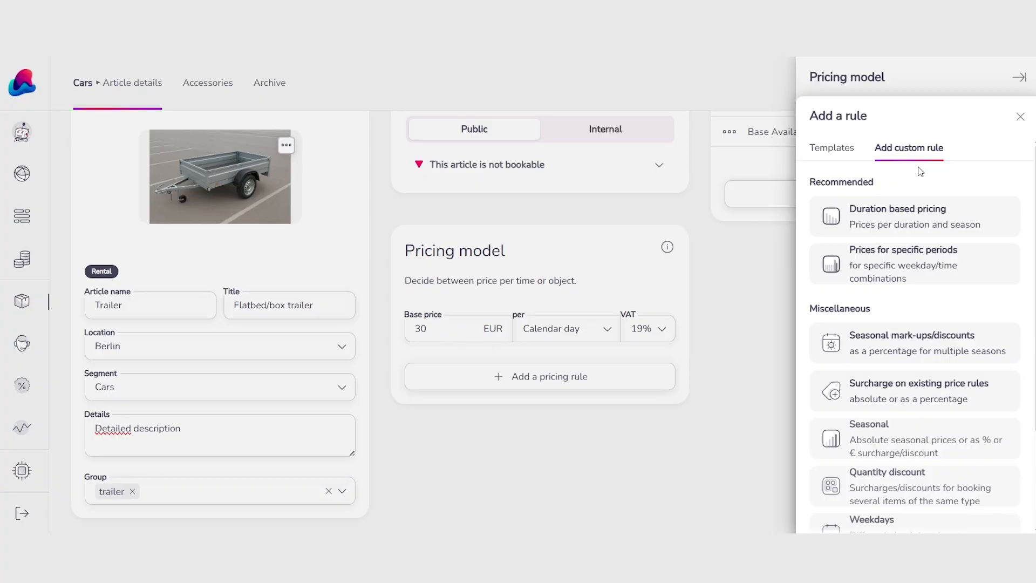
left_click(939, 220)
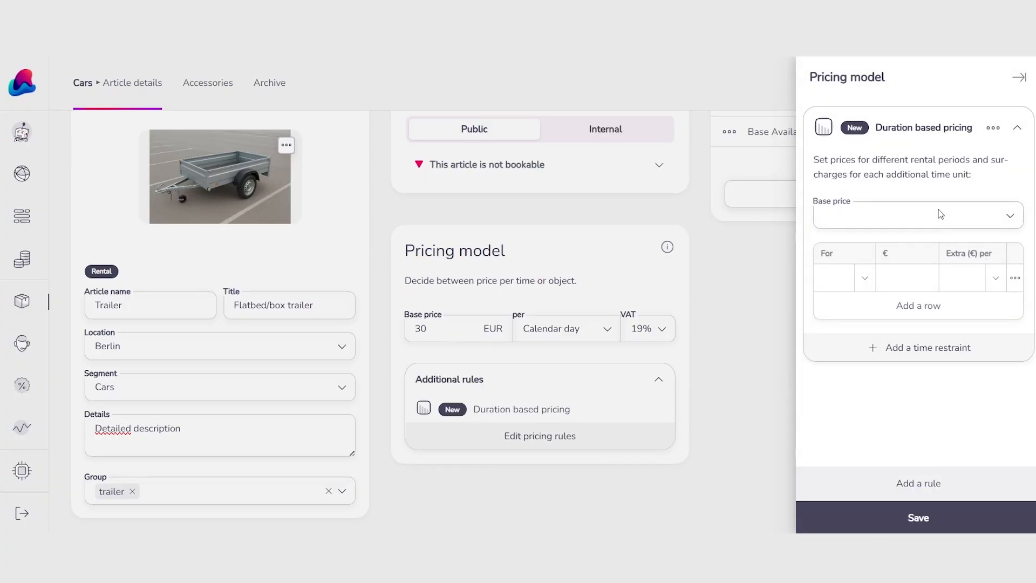
left_click(938, 213)
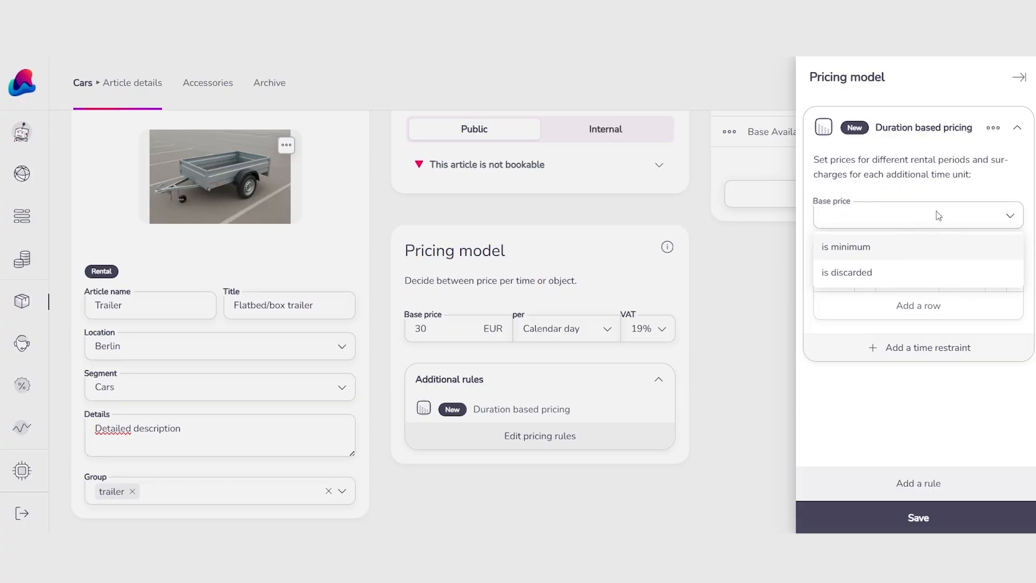
left_click(885, 274)
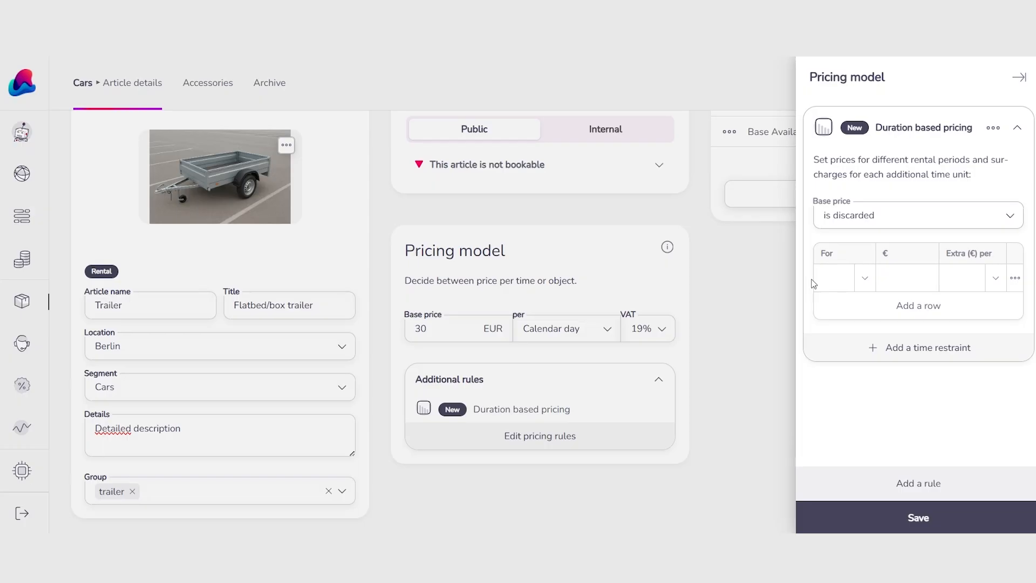
left_click(843, 234)
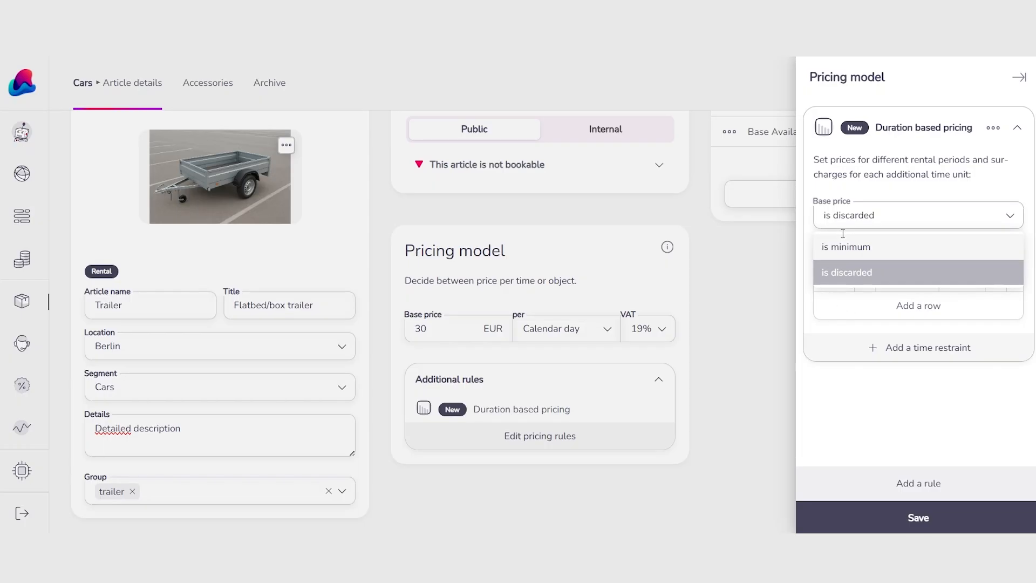
left_click(895, 451)
Fill the first duration price row with 1 hour for 30 € and 0 € extra per hour
left_click(832, 275)
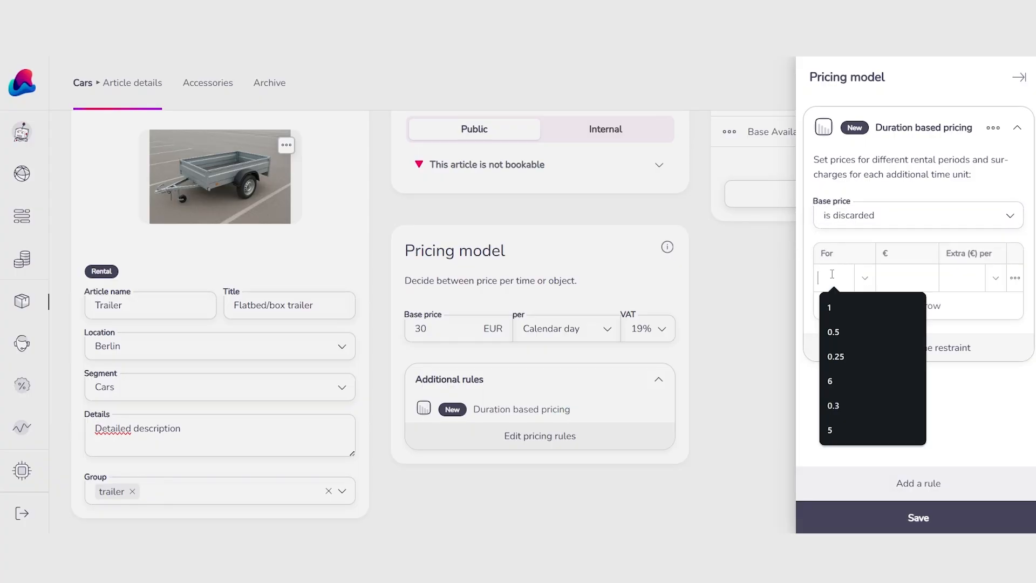
type("30")
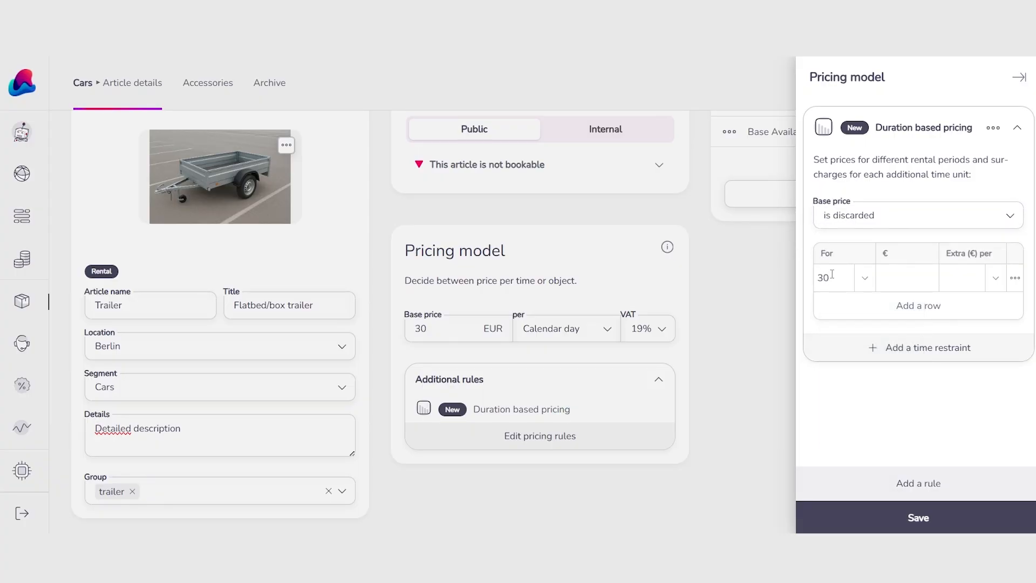
key("BackSpace")
left_click(866, 278)
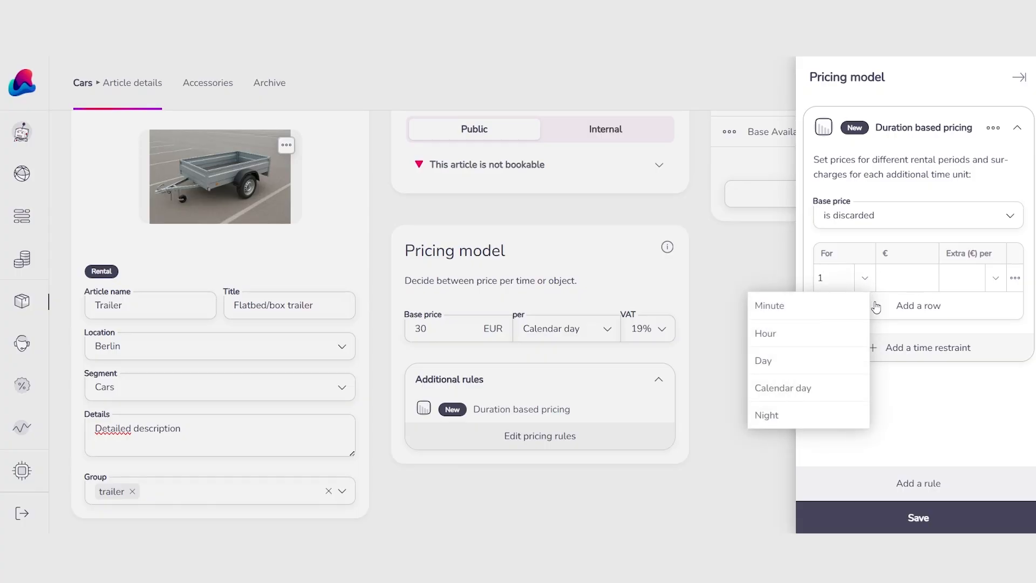
left_click(805, 340)
left_click(910, 279)
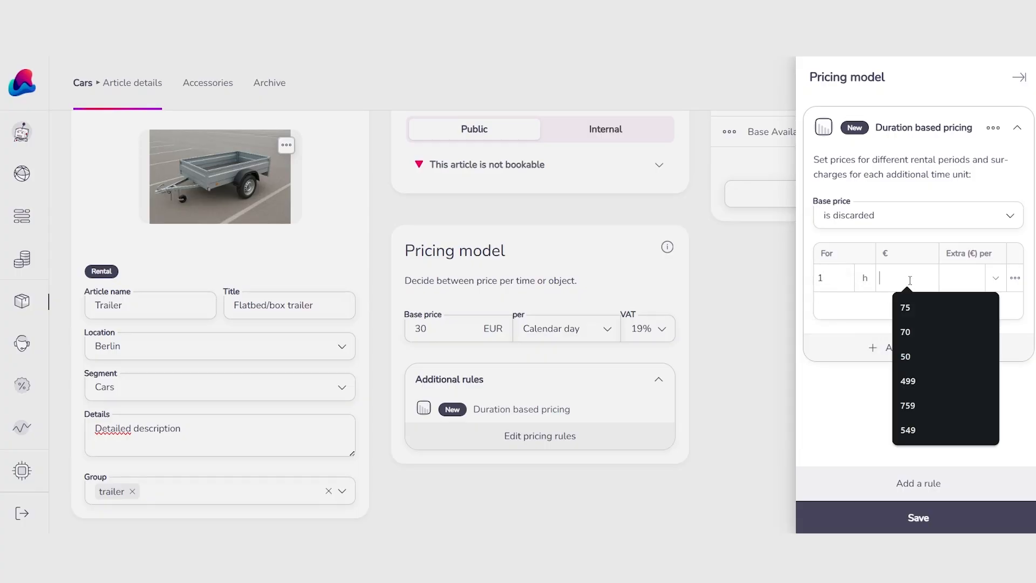
type("30")
left_click(980, 280)
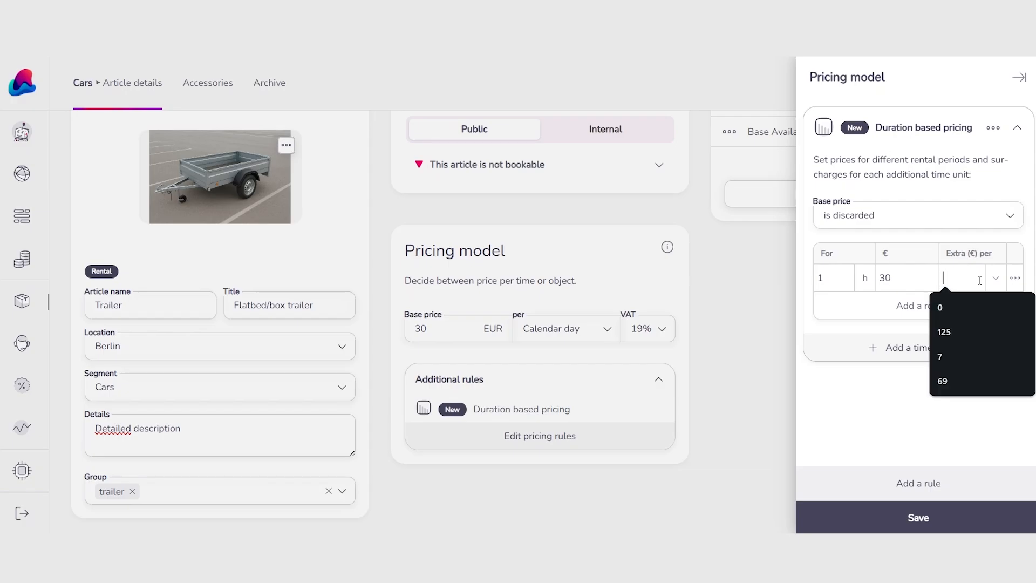
type("0")
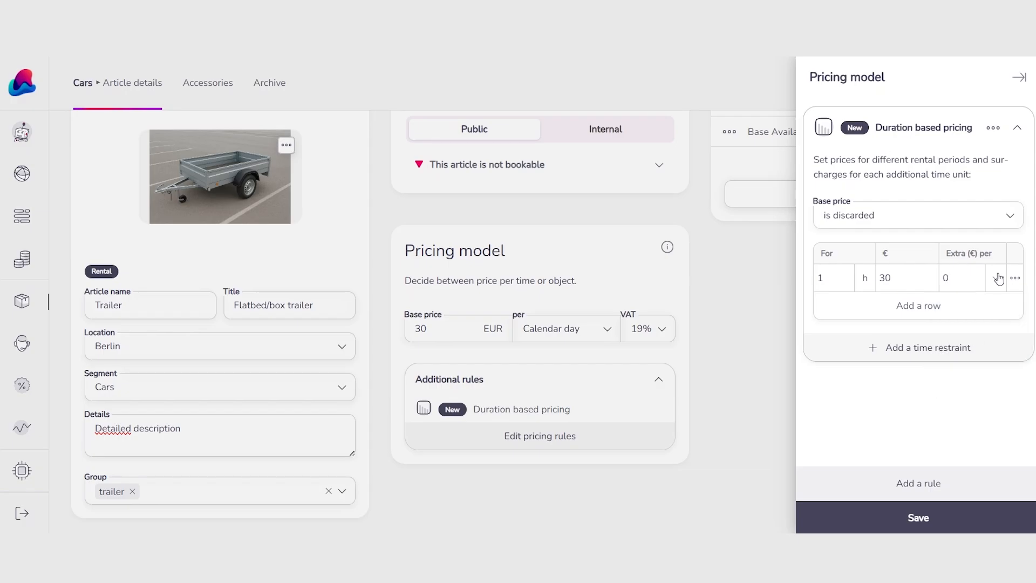
left_click(998, 279)
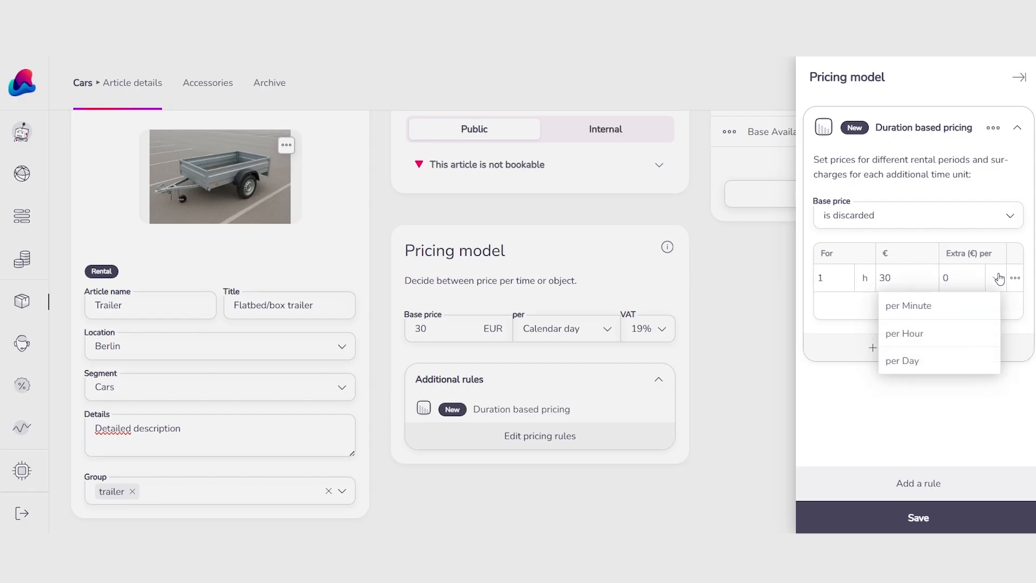
left_click(966, 335)
Add a second duration price row for 5 hours at 50 € with 0 € extra per hour
left_click(966, 306)
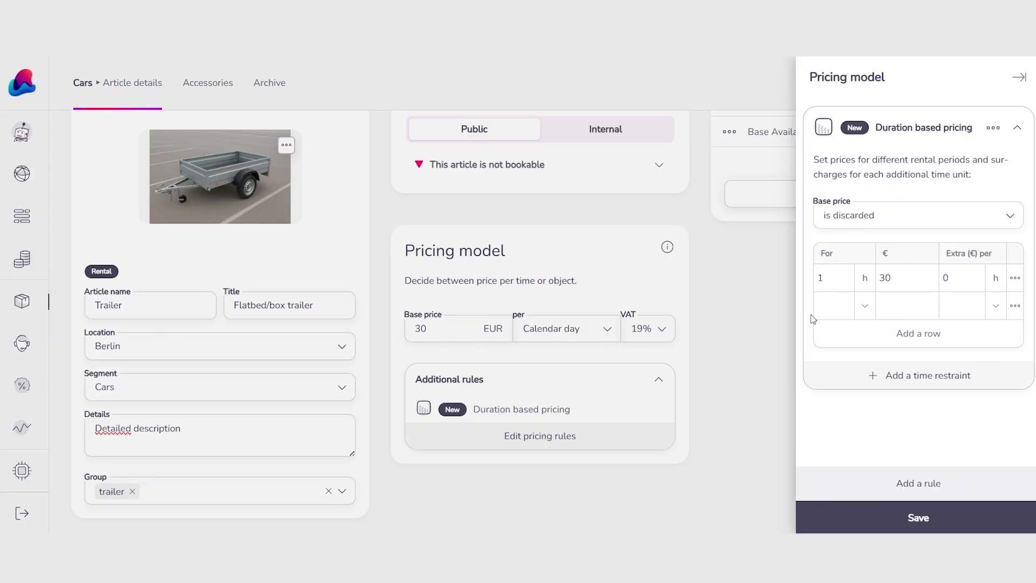
type("5")
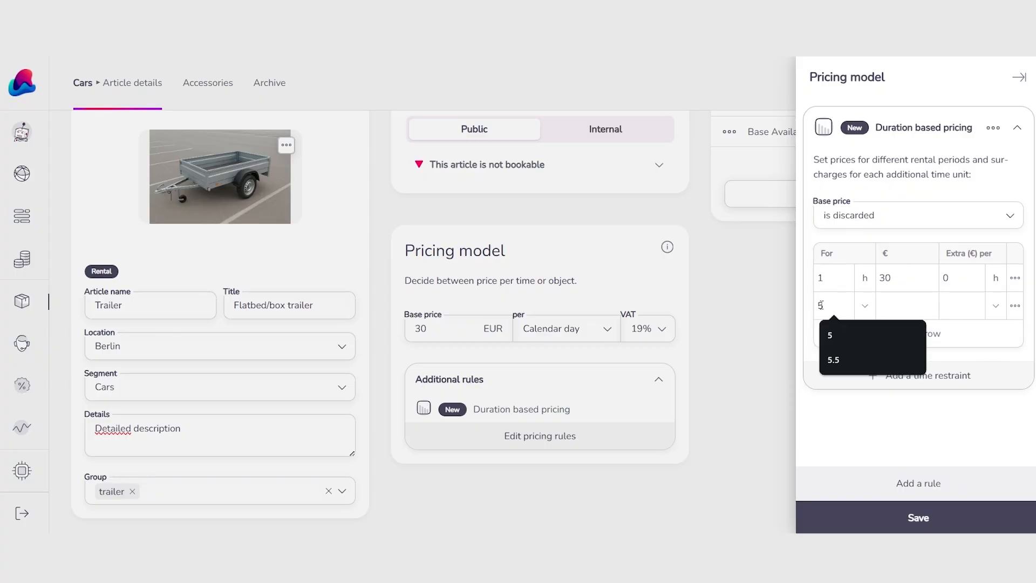
left_click(865, 306)
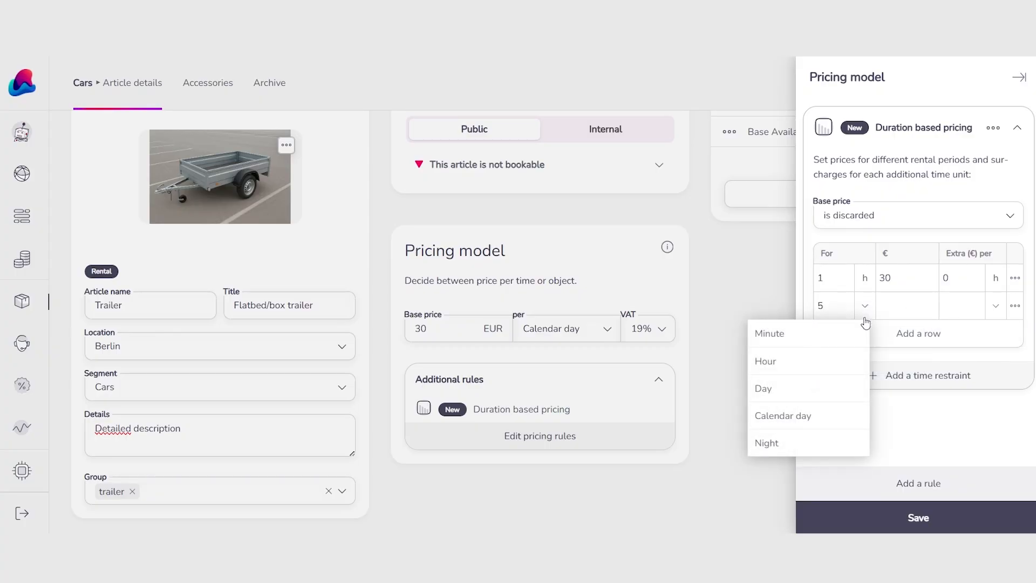
left_click(836, 363)
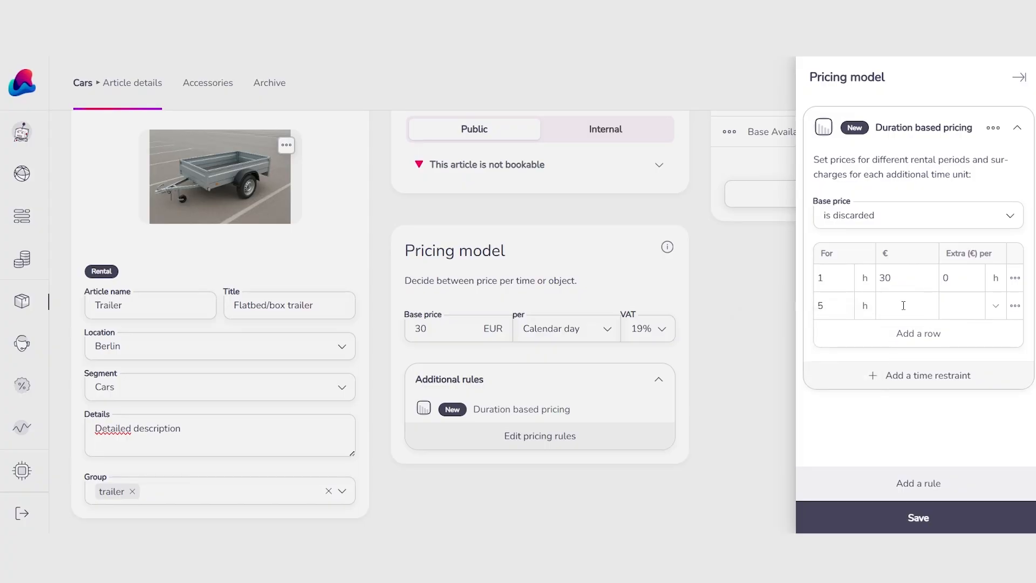
left_click(904, 305)
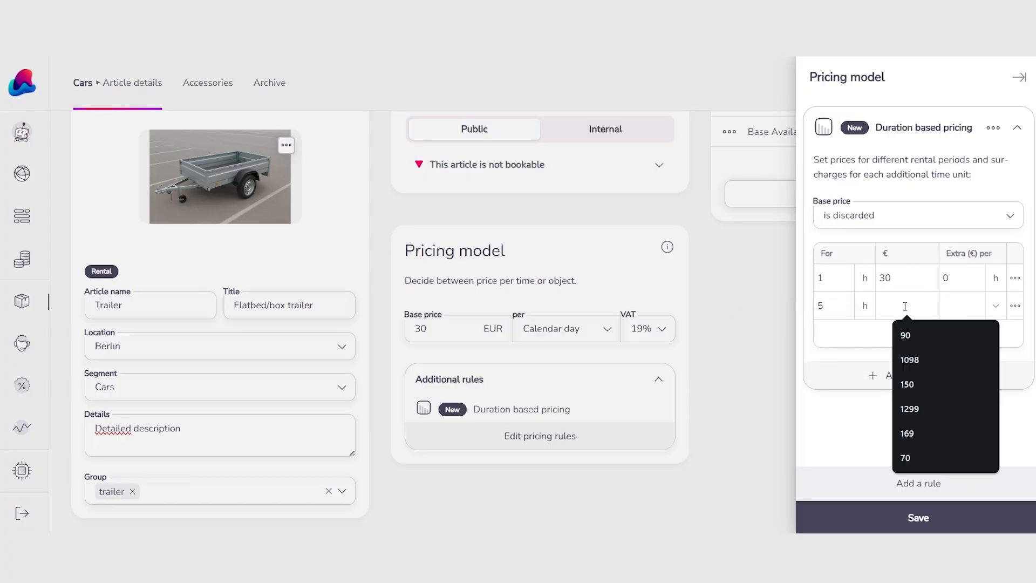
type("50")
left_click(957, 305)
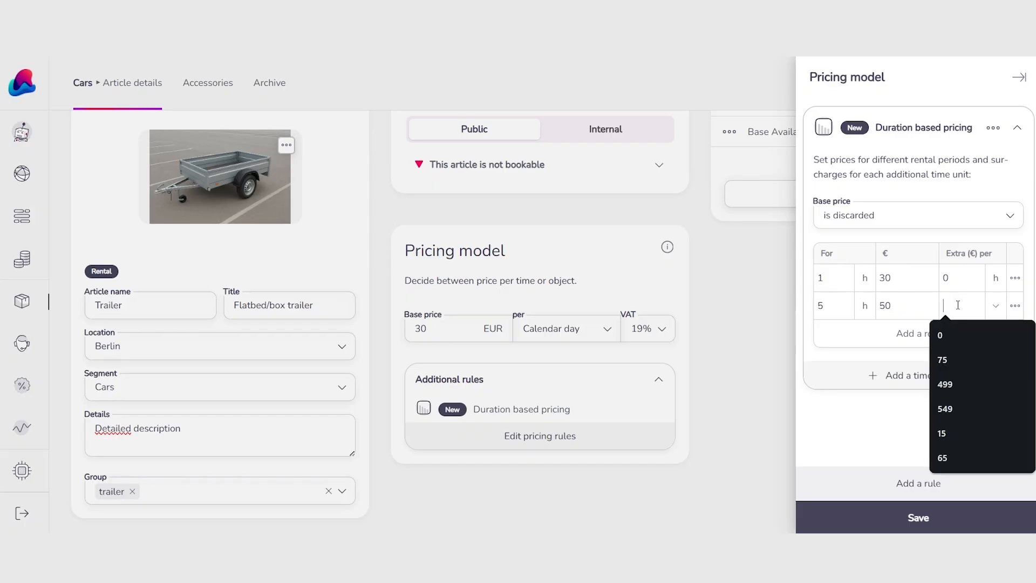
type("0")
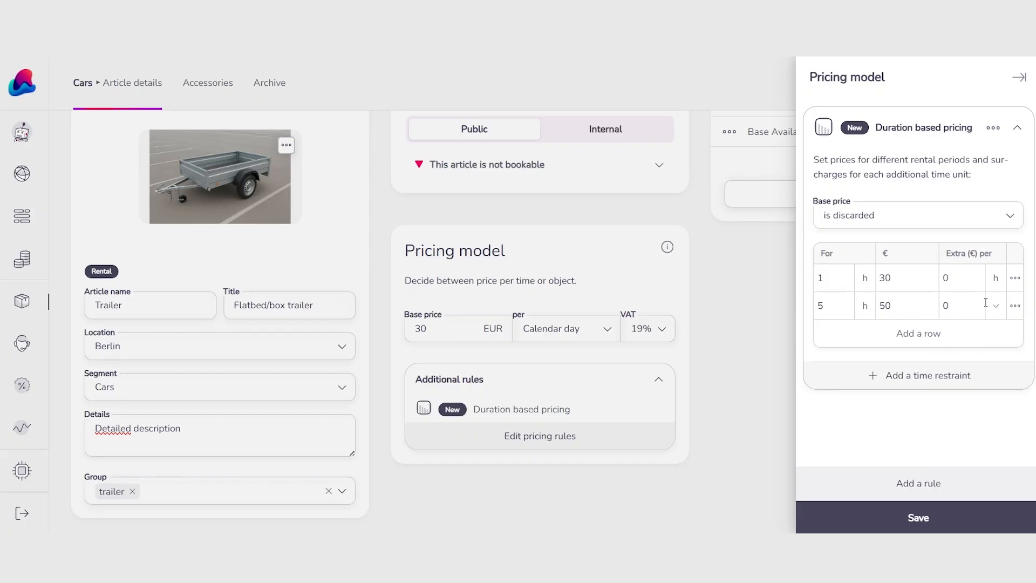
left_click(996, 306)
left_click(917, 361)
Add a third row for 24.01 hours at 80 € with 25 € extra per day, and change its duration to 25 hours
left_click(882, 335)
left_click(832, 340)
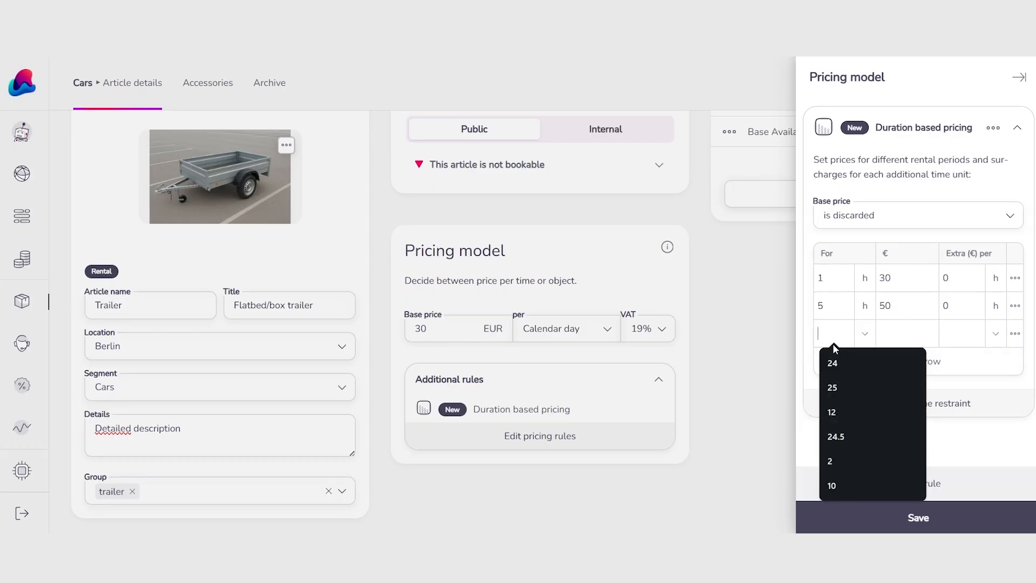
type("24.01")
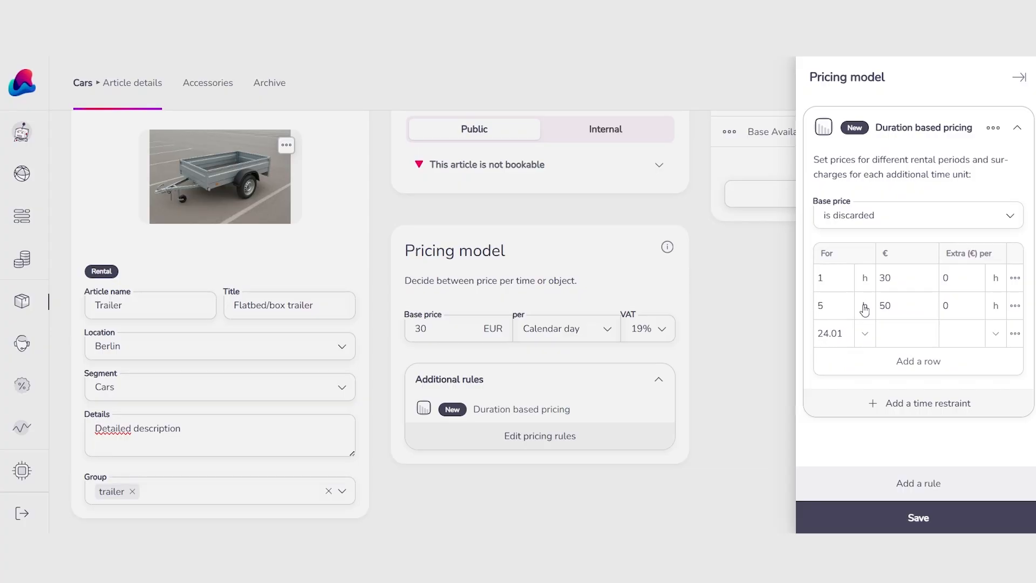
left_click(869, 338)
left_click(828, 389)
left_click(895, 332)
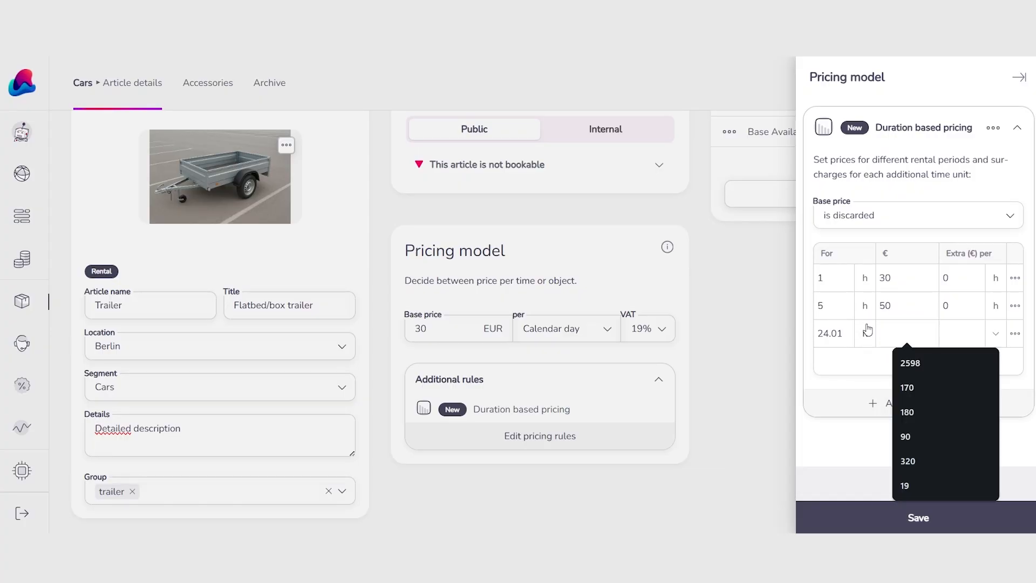
type("80")
left_click(952, 337)
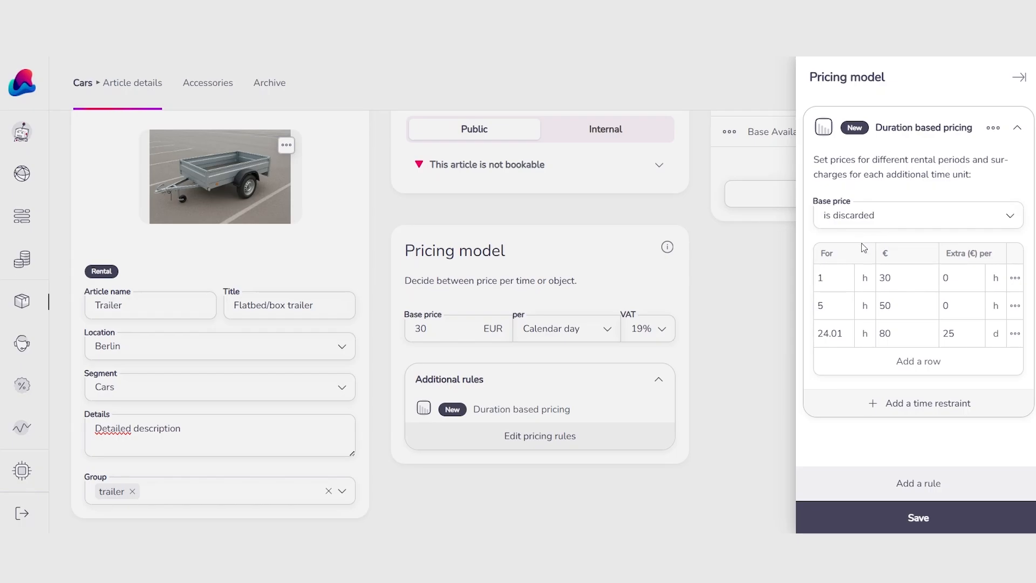
double_click(846, 335)
type("25")
Add a fourth duration price row for 7 days at 350 € with an extra charge of 20 €
left_click(877, 362)
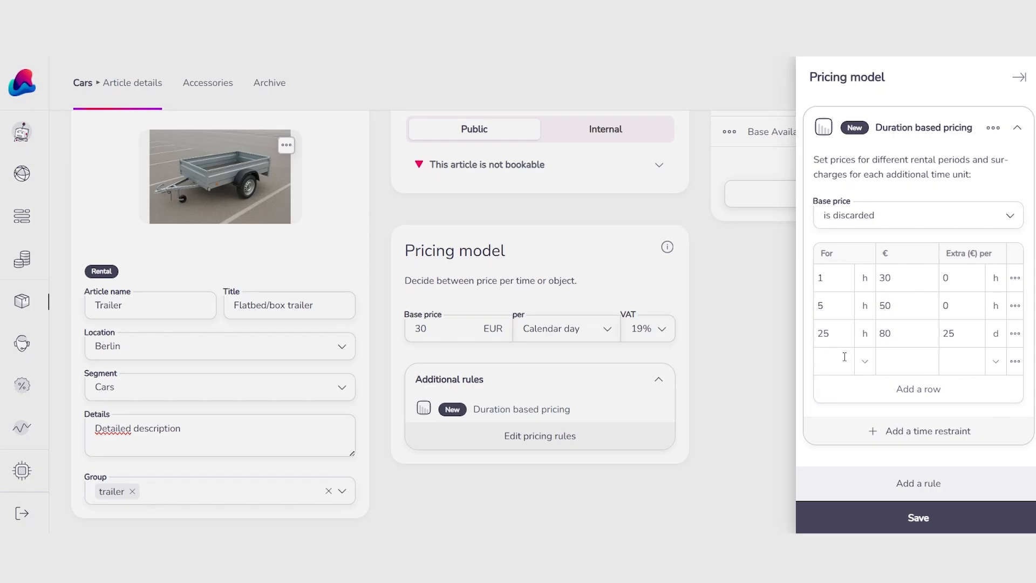
left_click(844, 356)
type("1")
left_click(863, 362)
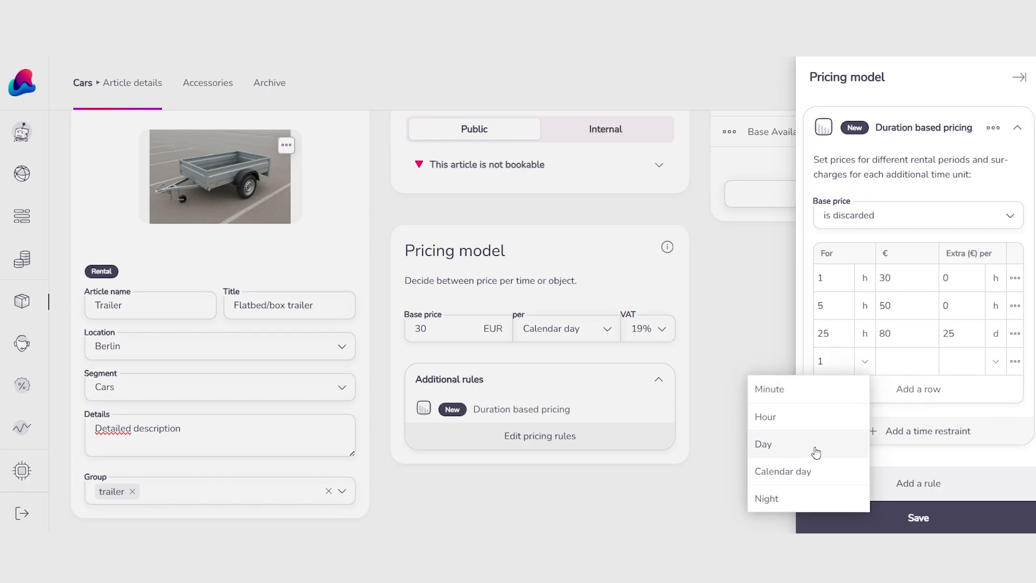
left_click(816, 452)
double_click(837, 367)
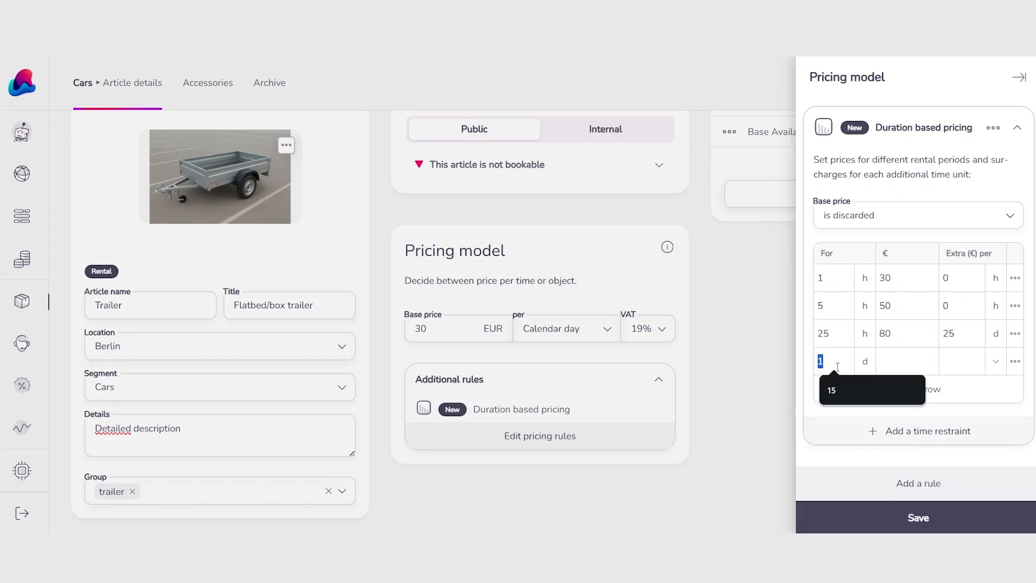
type("7")
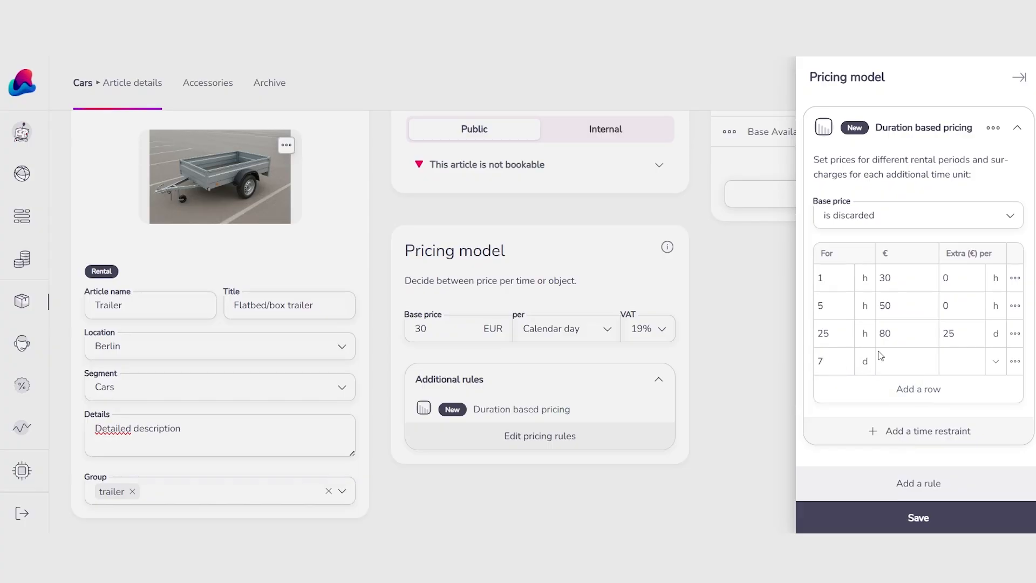
left_click(892, 357)
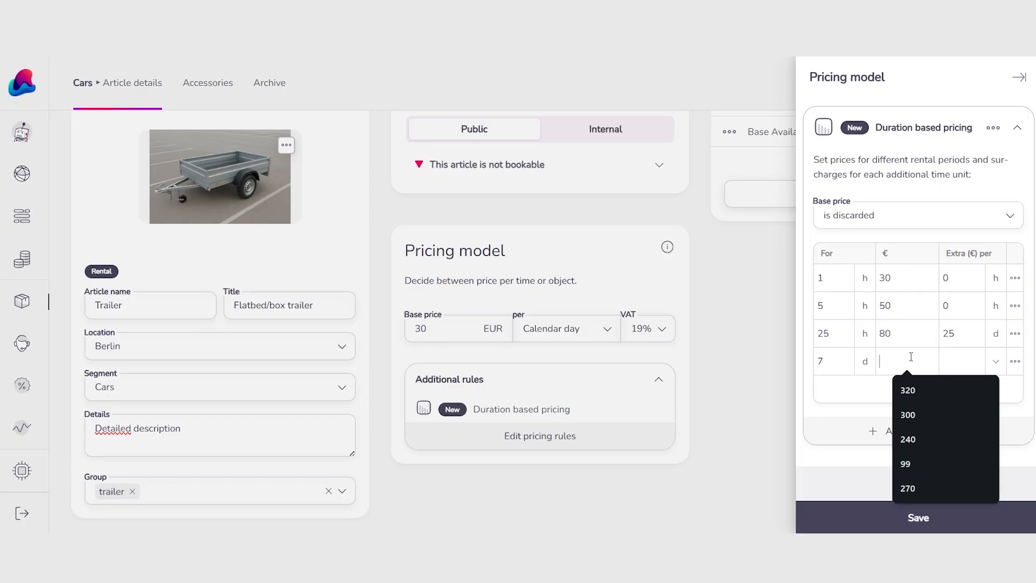
type("350")
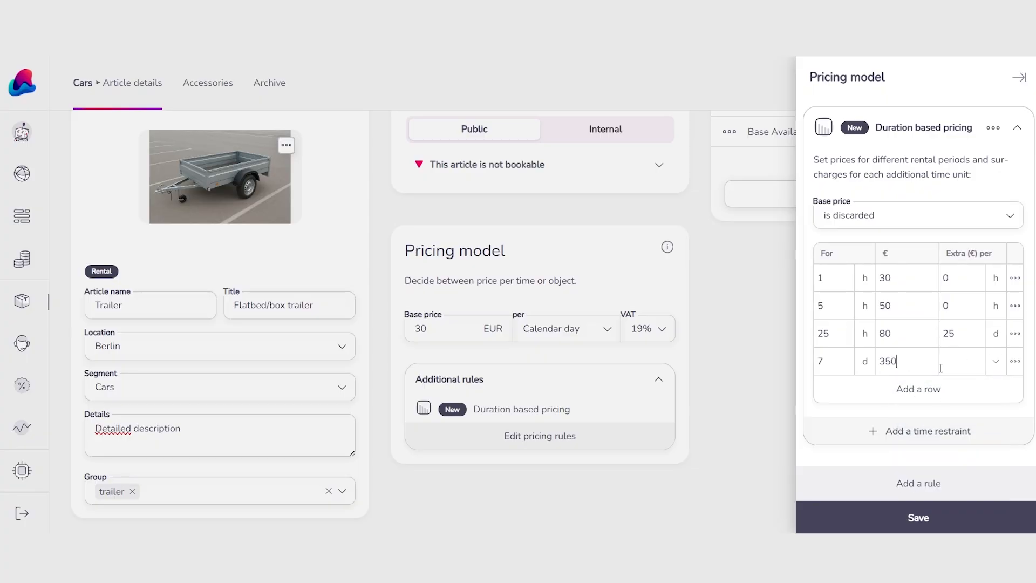
left_click(960, 362)
type("20")
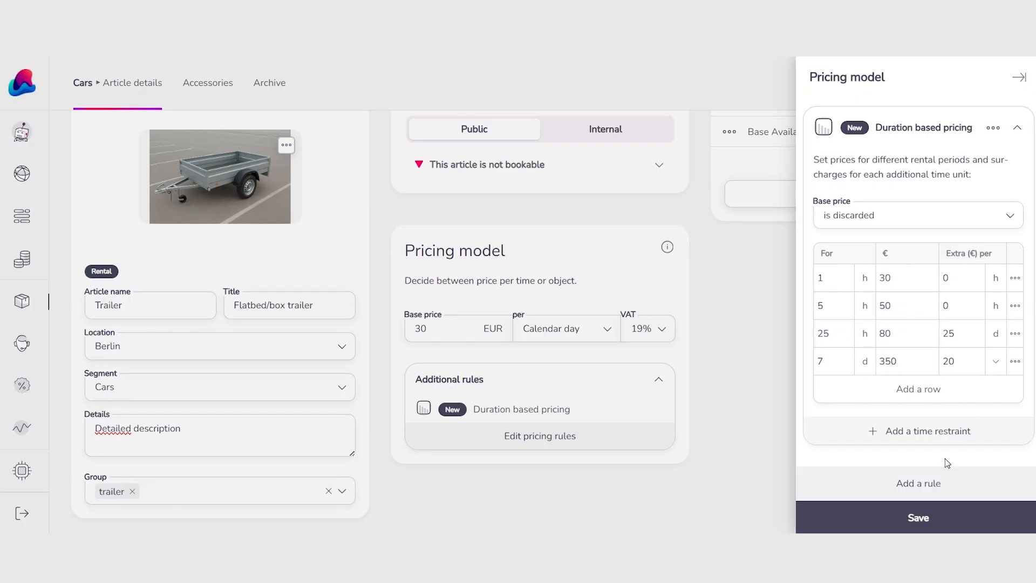
Delete the 7-day price row and save the duration based pricing rule
left_click(1015, 363)
left_click(902, 414)
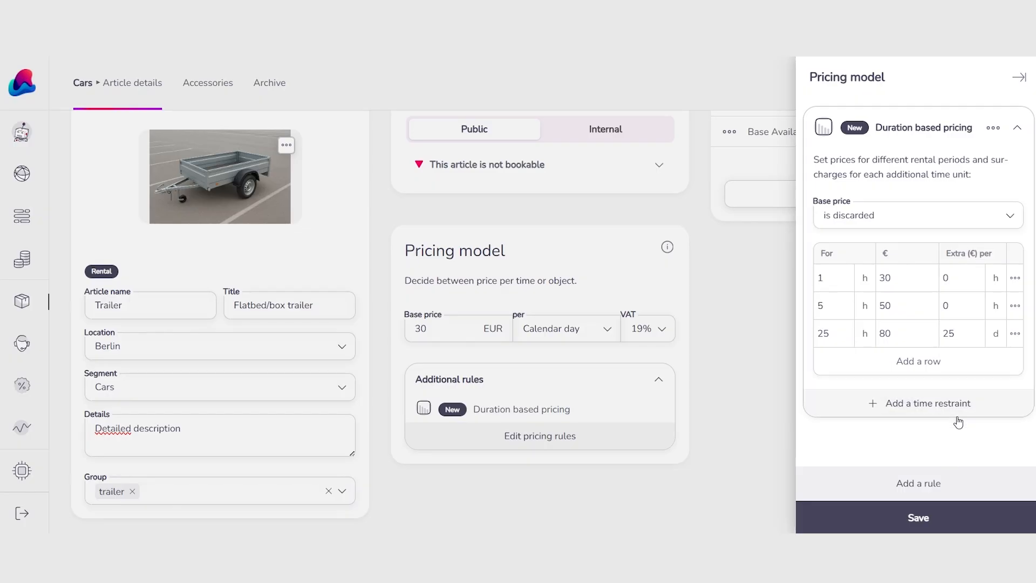
left_click(873, 527)
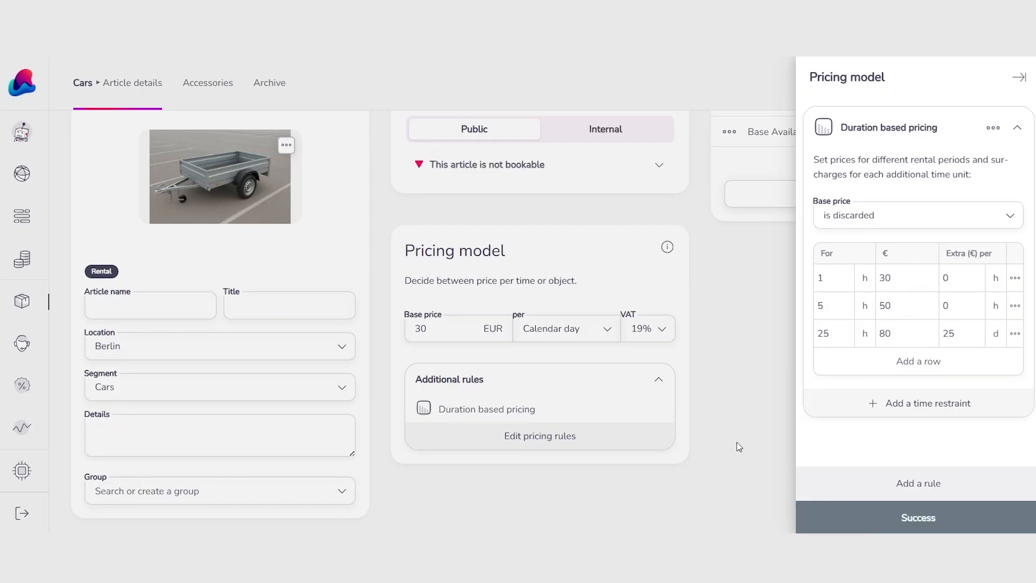
Examine the custom pricing rule types that can be added to the article's pricing model, without adding one
scroll(678, 390, "up", 1)
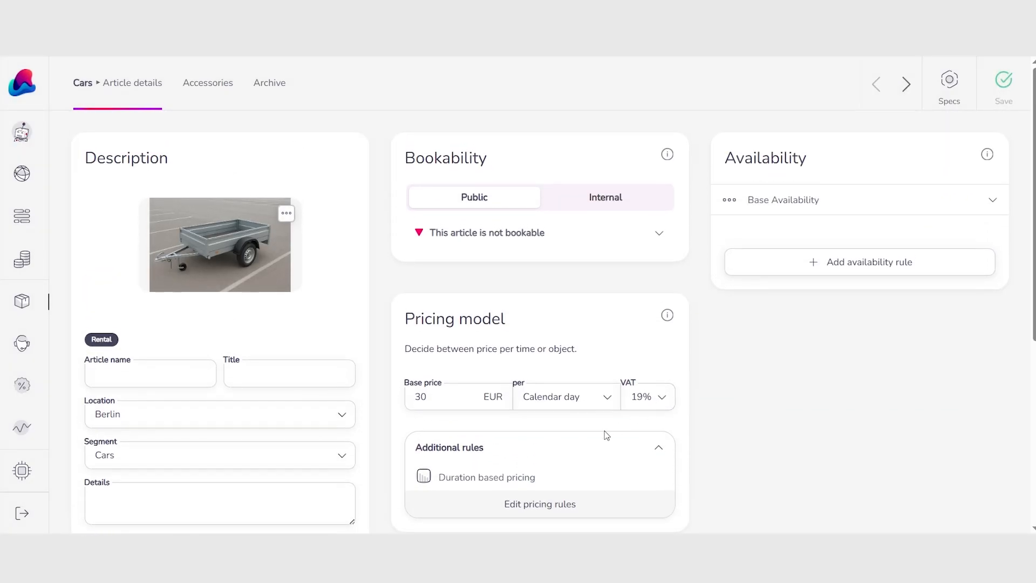
scroll(605, 431, "down", 1)
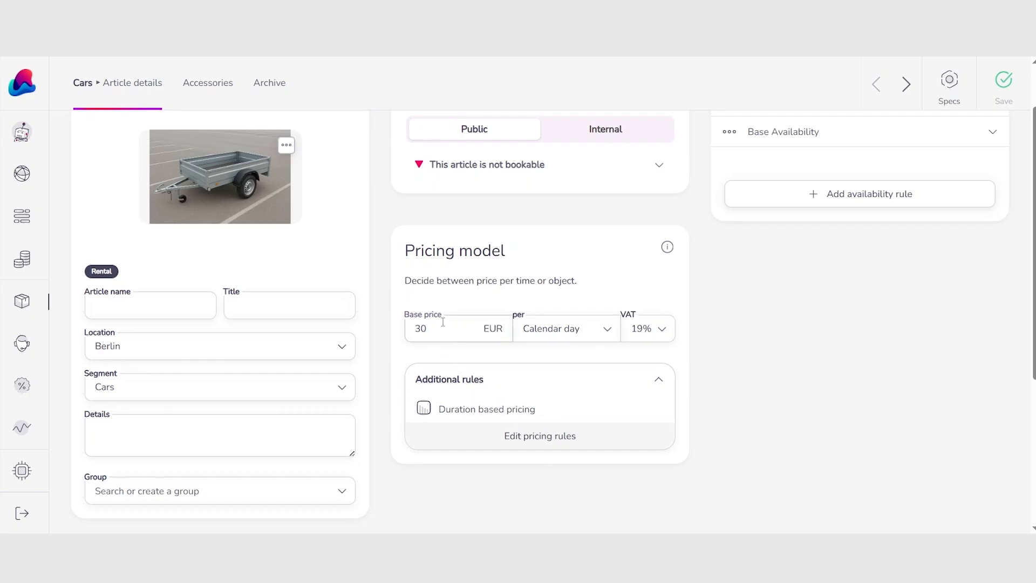
left_click(545, 435)
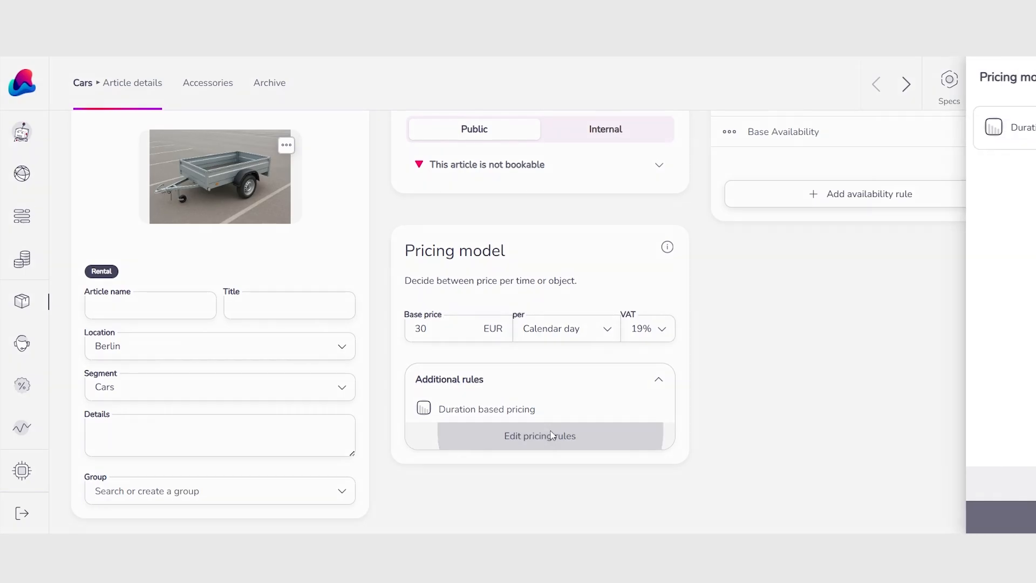
left_click(879, 484)
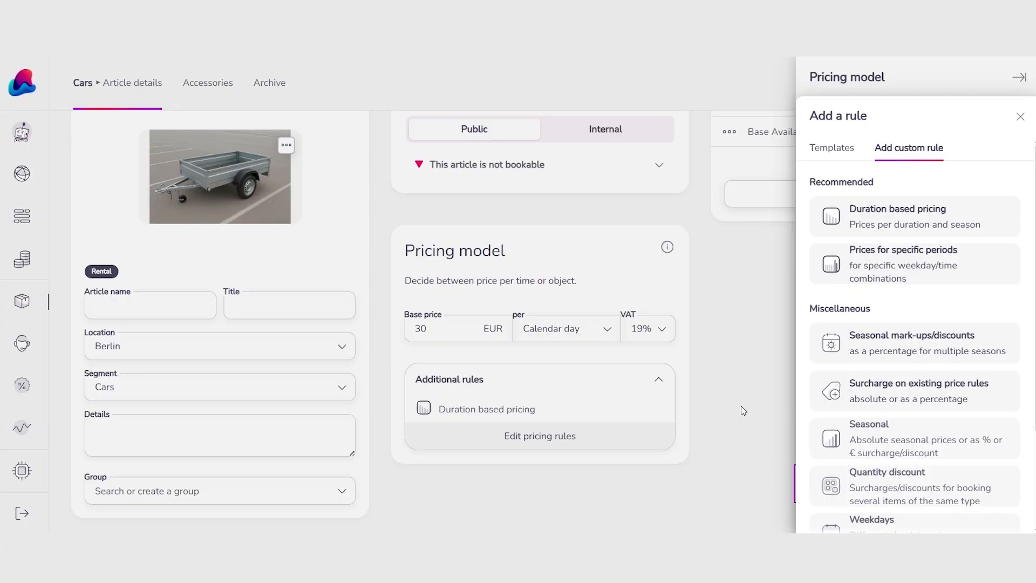
left_click(740, 406)
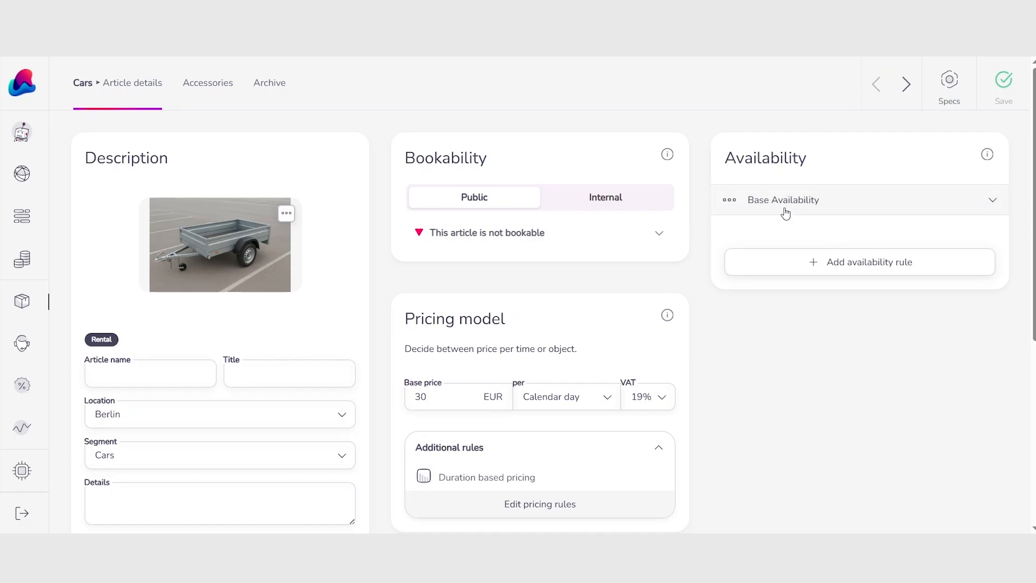
Restrict the start days in the article's base availability to Monday through Friday
left_click(819, 198)
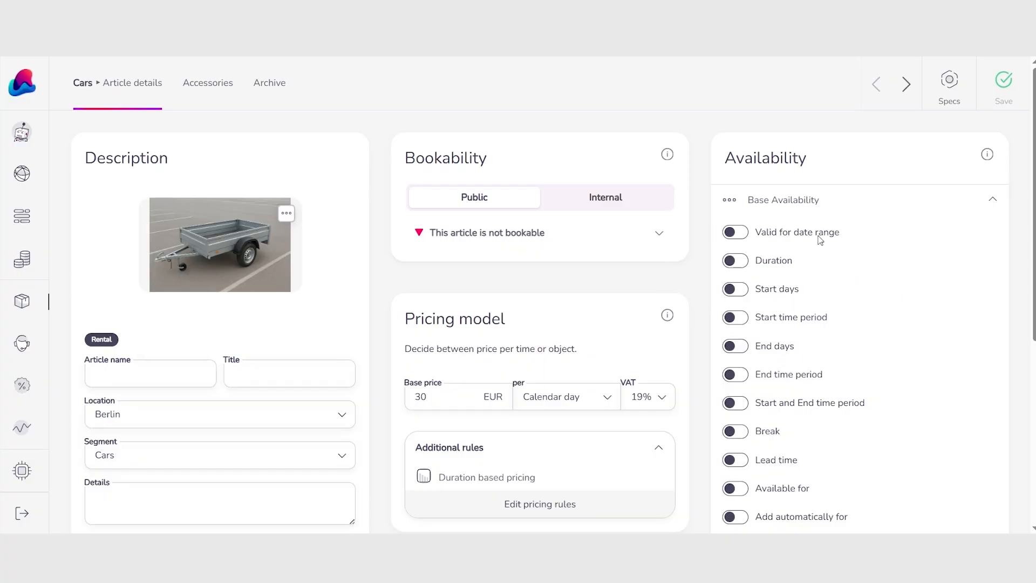
scroll(831, 305, "down", 1)
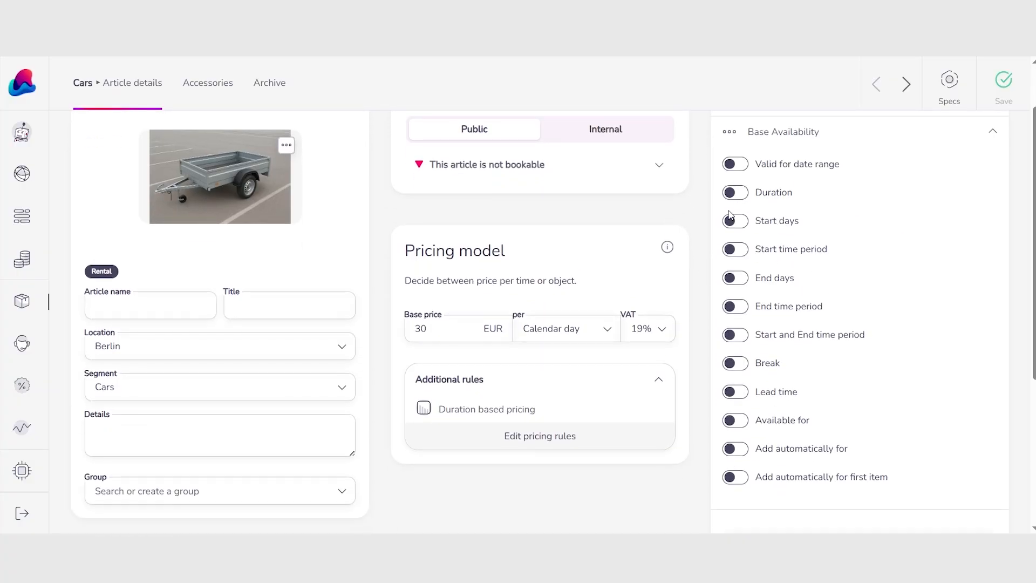
left_click(731, 222)
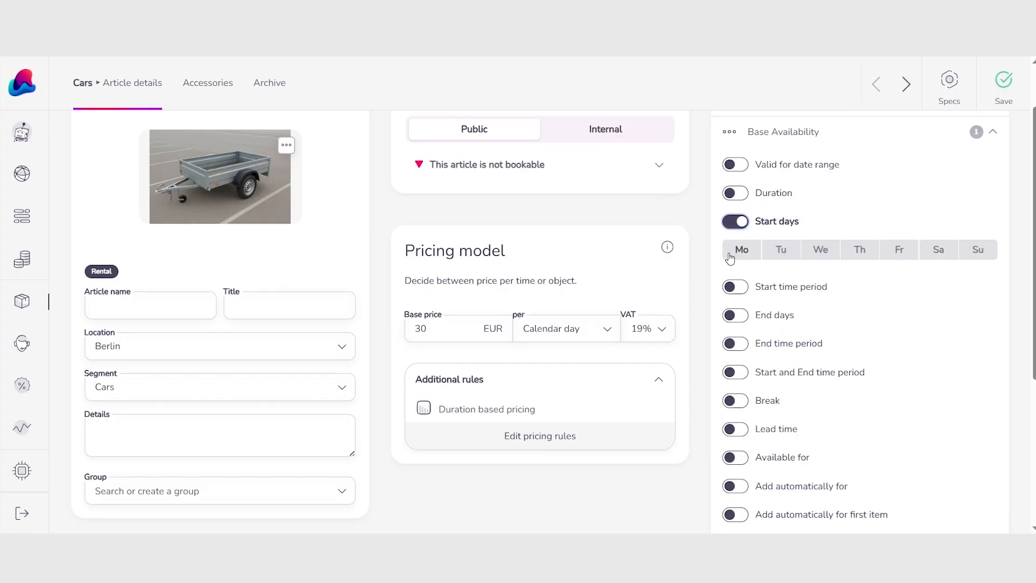
left_click(730, 254)
left_click(904, 254)
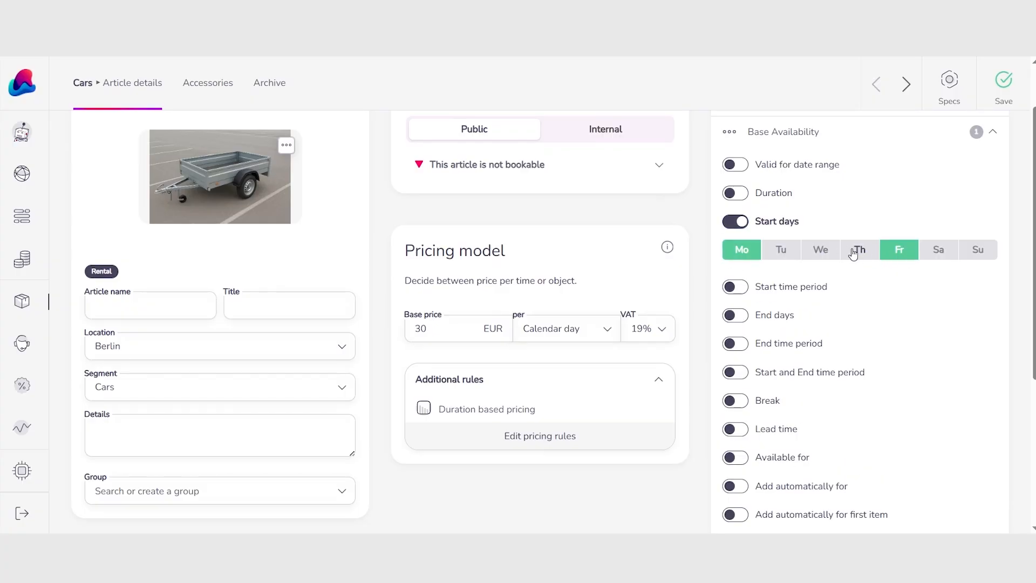
left_click_drag(853, 252, 782, 253)
Name the article Trailer with the title Flatbed/box trailer, and set the minimum rental duration to 8 hours
scroll(531, 274, "up", 1)
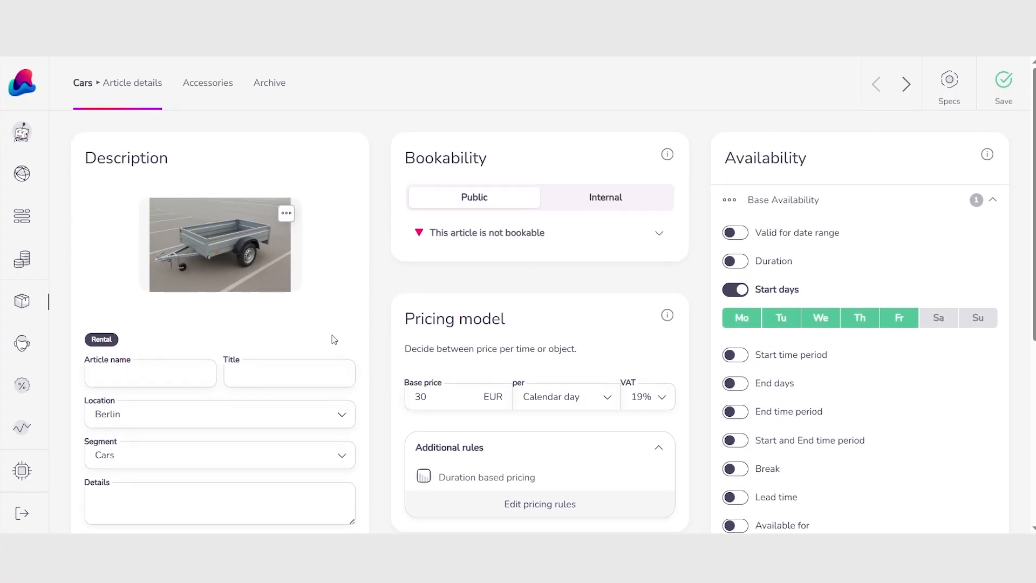
type("box trailer")
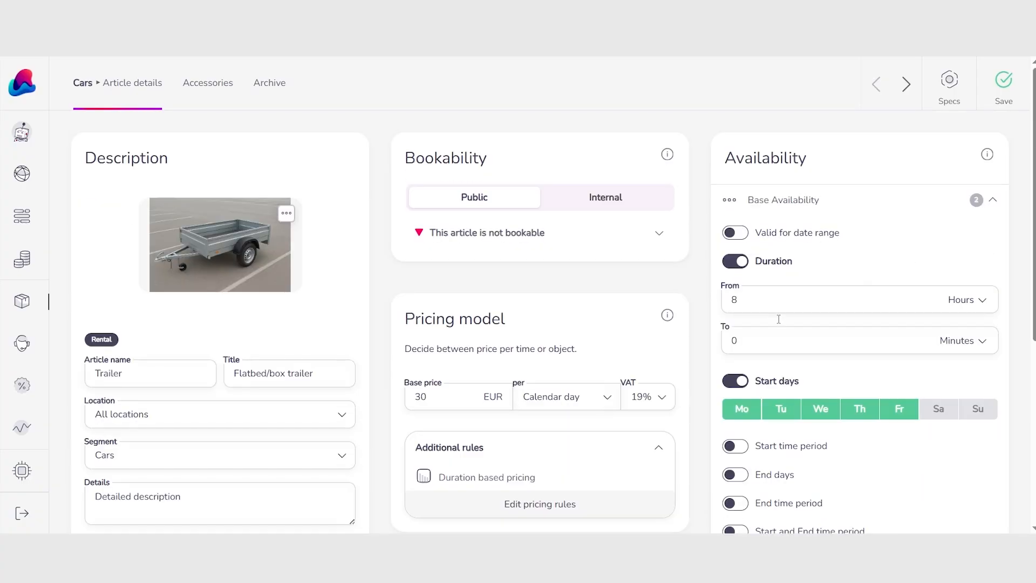
Enable the break in the base availability and set it to 1 hour
scroll(779, 316, "down", 3)
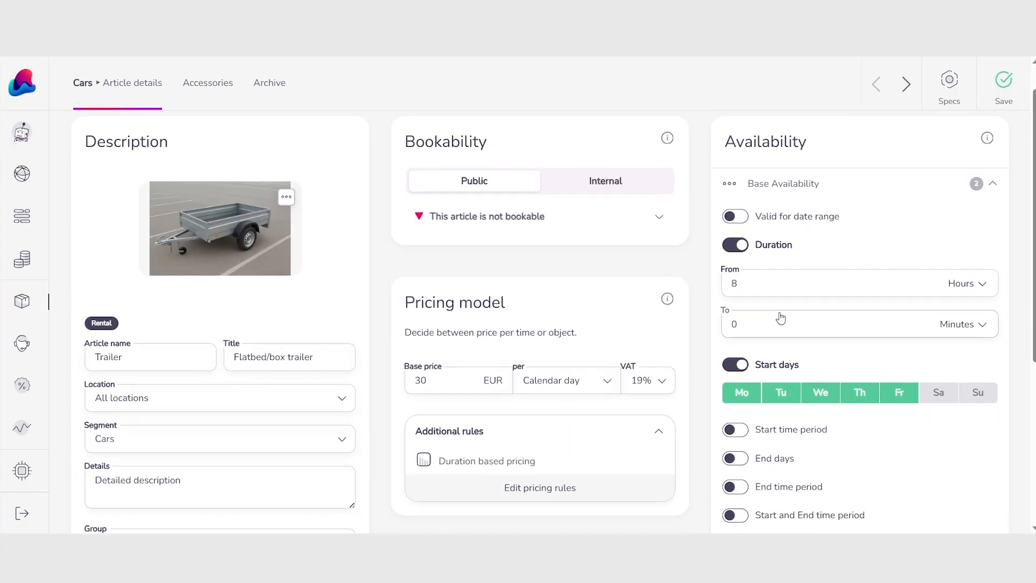
scroll(781, 299, "down", 3)
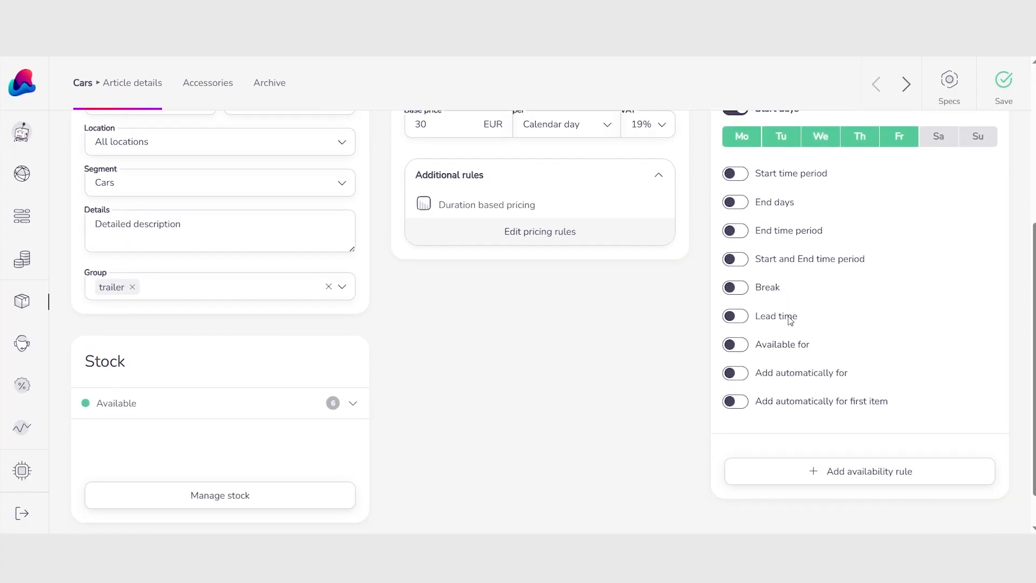
left_click(734, 288)
scroll(856, 293, "down", 2)
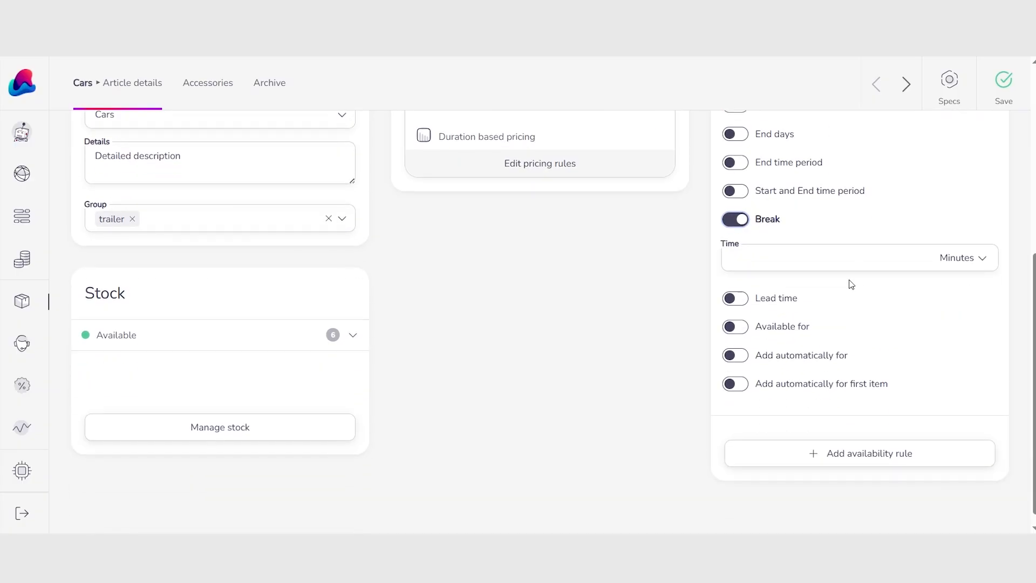
left_click(749, 257)
left_click(957, 259)
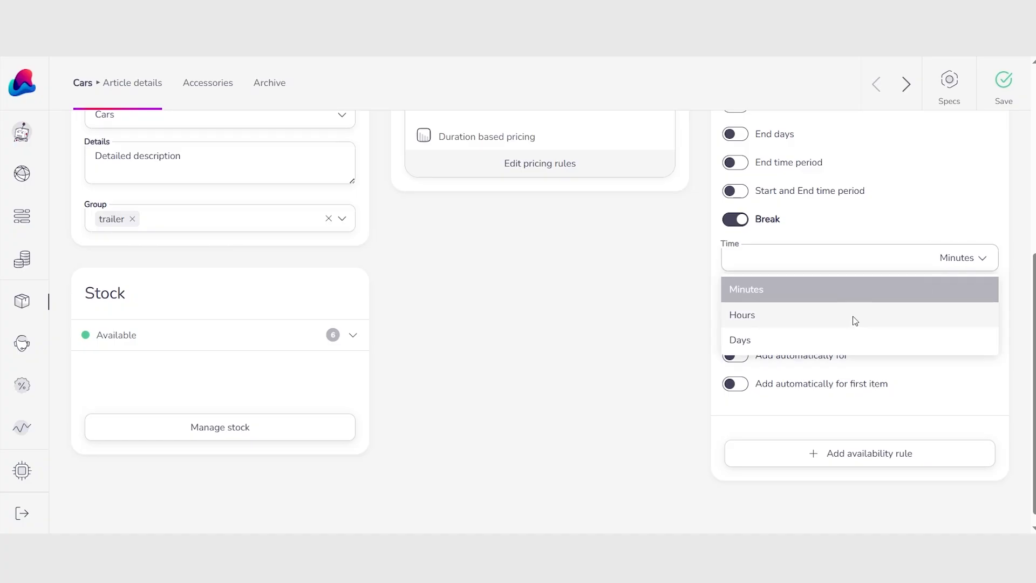
left_click(849, 318)
left_click(802, 258)
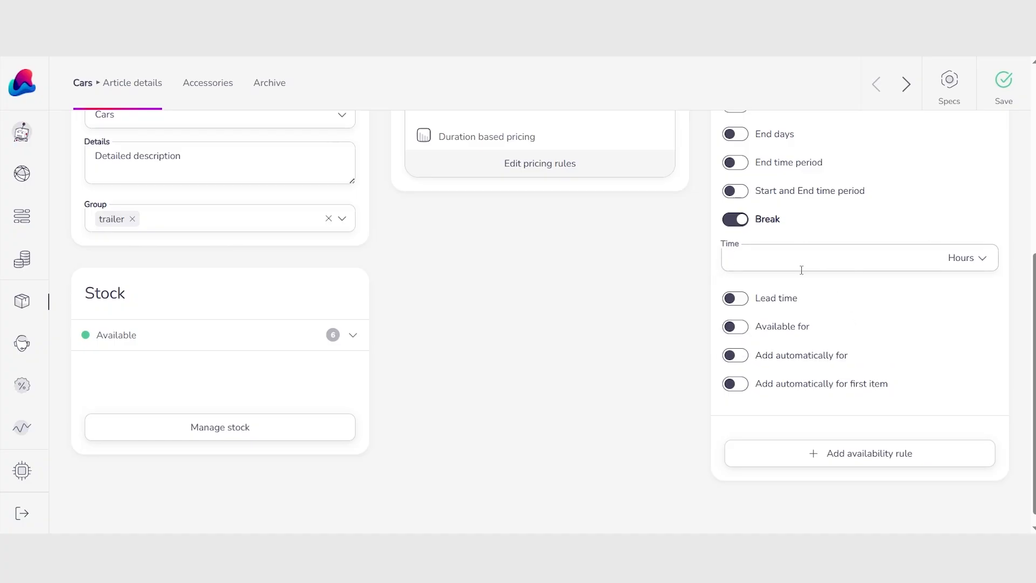
type("1")
Enable a lead time of 1 hour and collapse the base availability settings
left_click(737, 303)
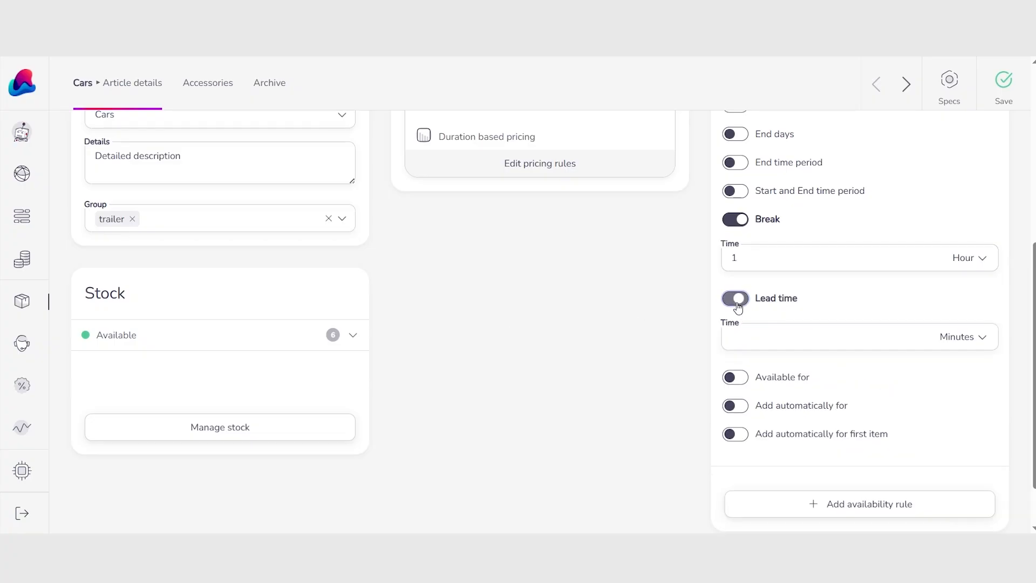
left_click(826, 345)
type("1")
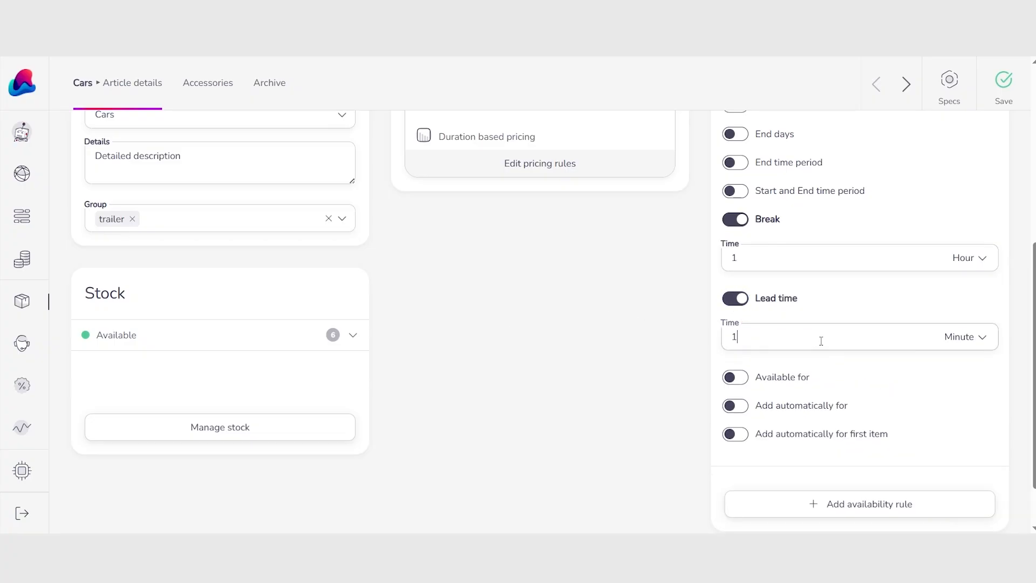
left_click(944, 335)
left_click(737, 395)
scroll(637, 385, "up", 6)
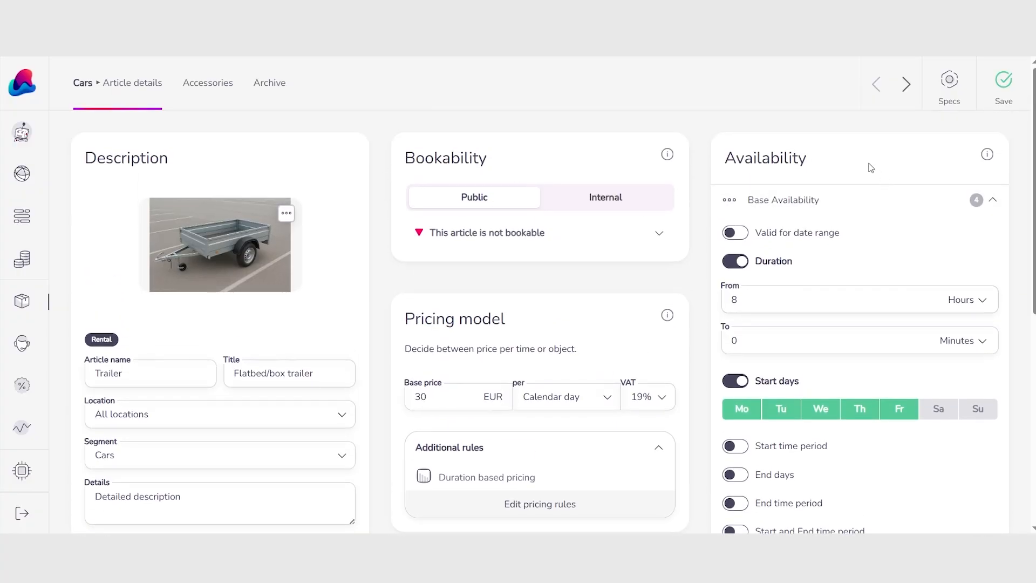
left_click(865, 204)
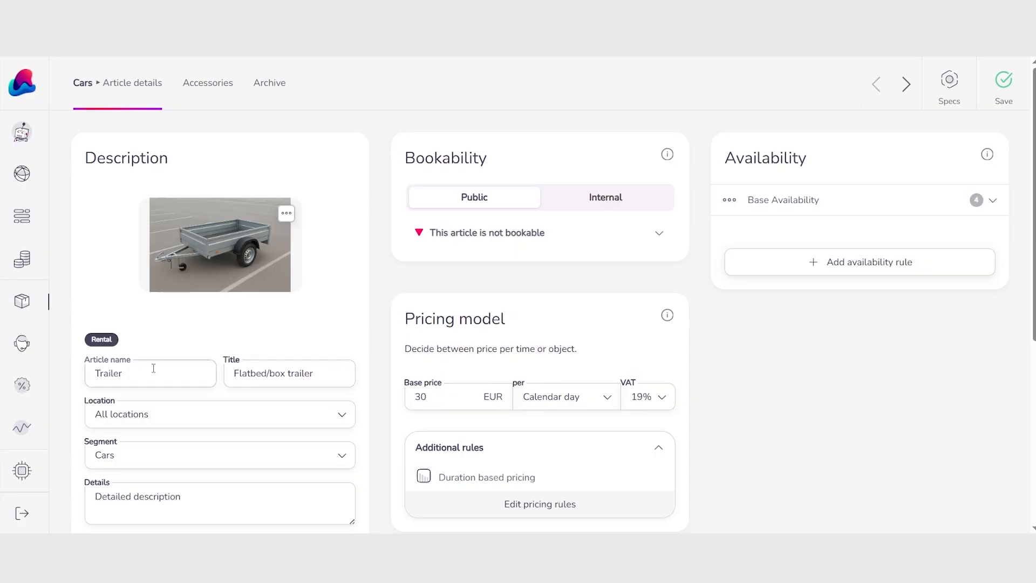
Review the article details, open the trailer's item setup specs and look through the selectable unit IDs
scroll(267, 395, "down", 4)
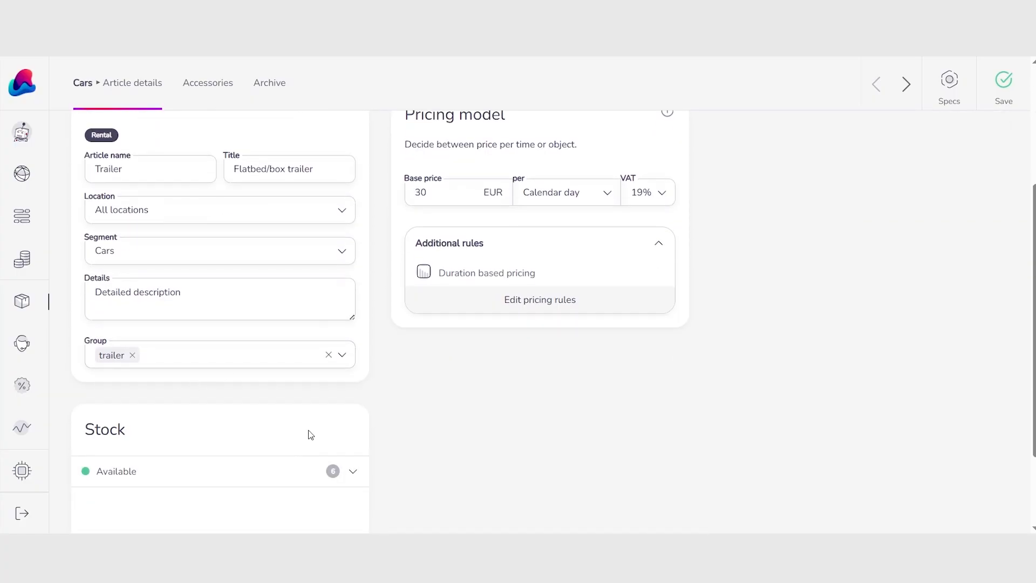
scroll(310, 433, "up", 4)
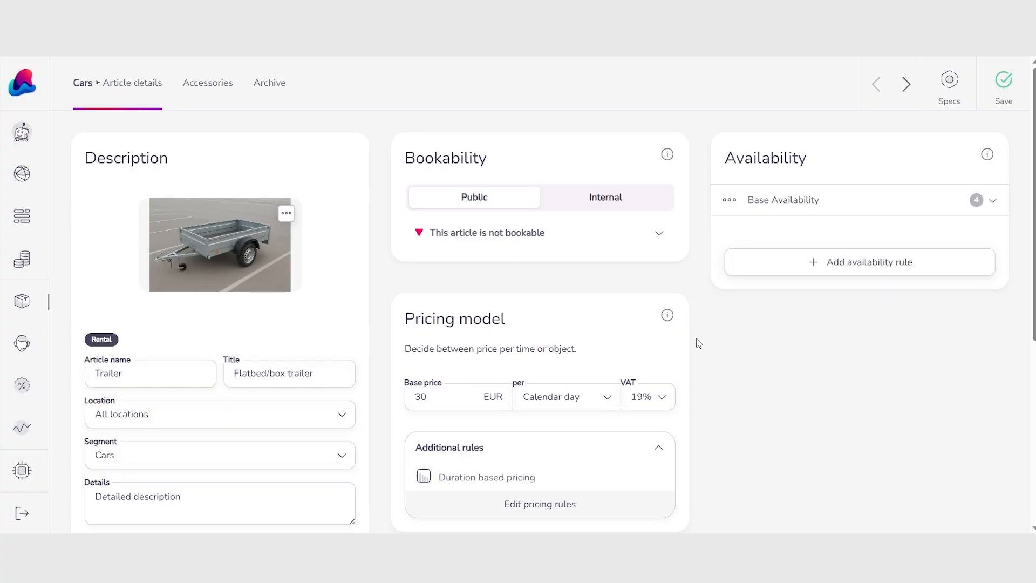
left_click(948, 99)
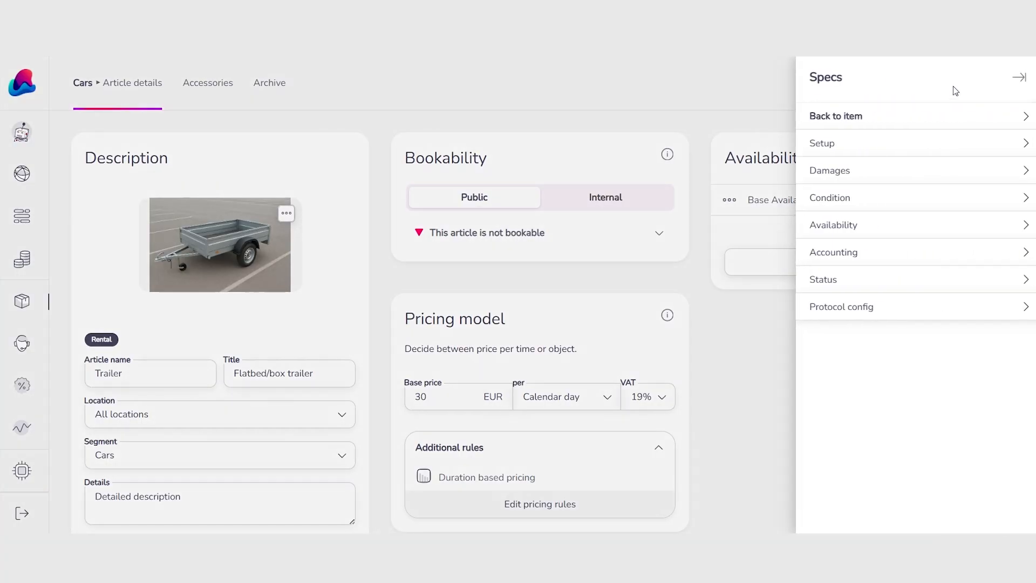
left_click(942, 143)
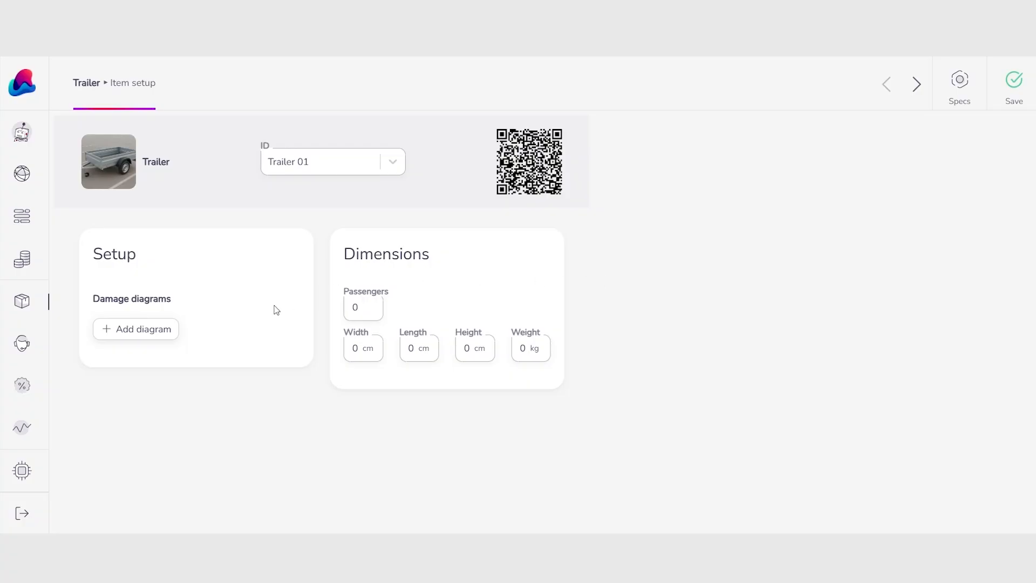
left_click(373, 155)
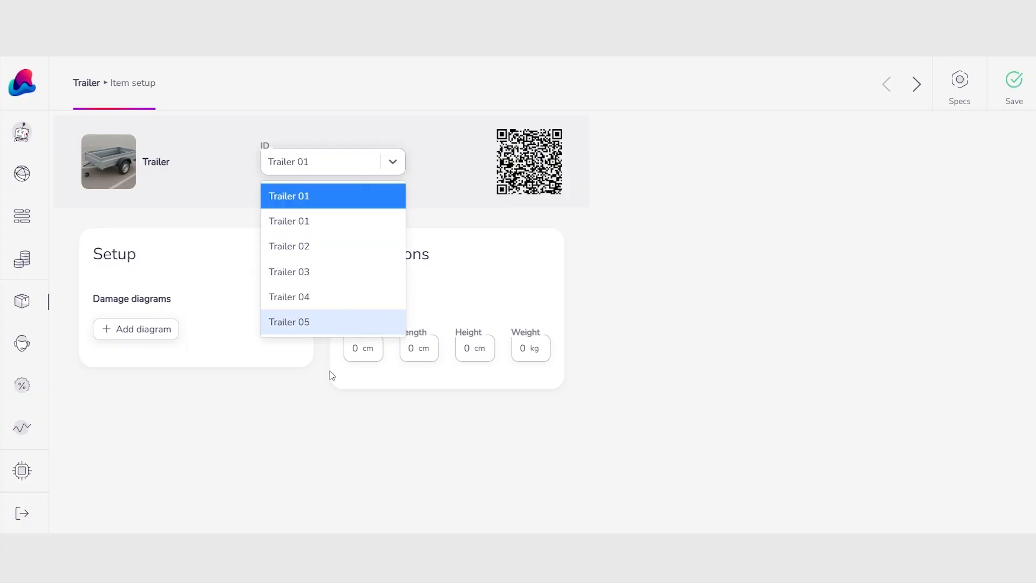
left_click(289, 413)
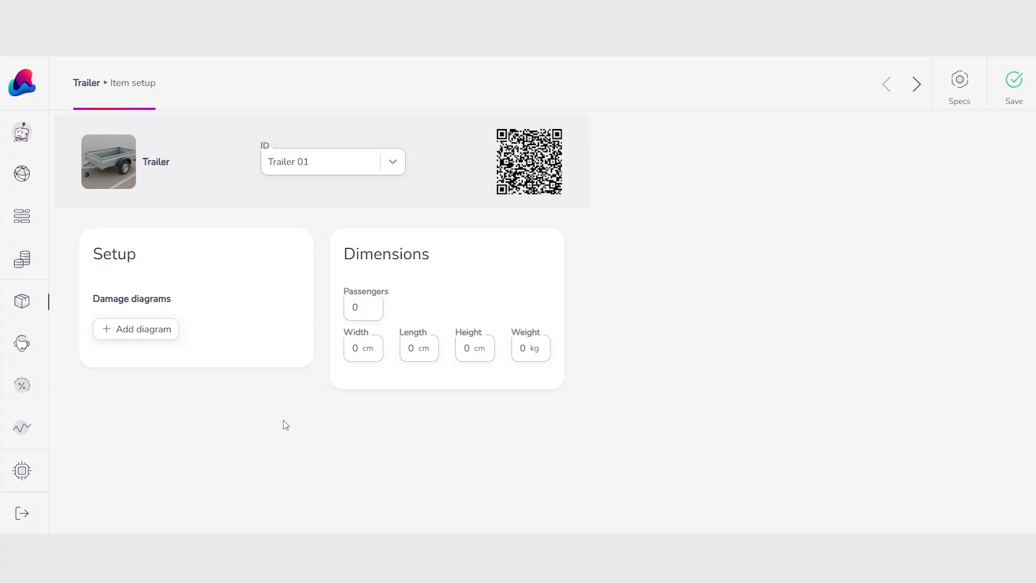
Add a damage diagram to the setup of Trailer 01 and save the item setup
left_click(157, 328)
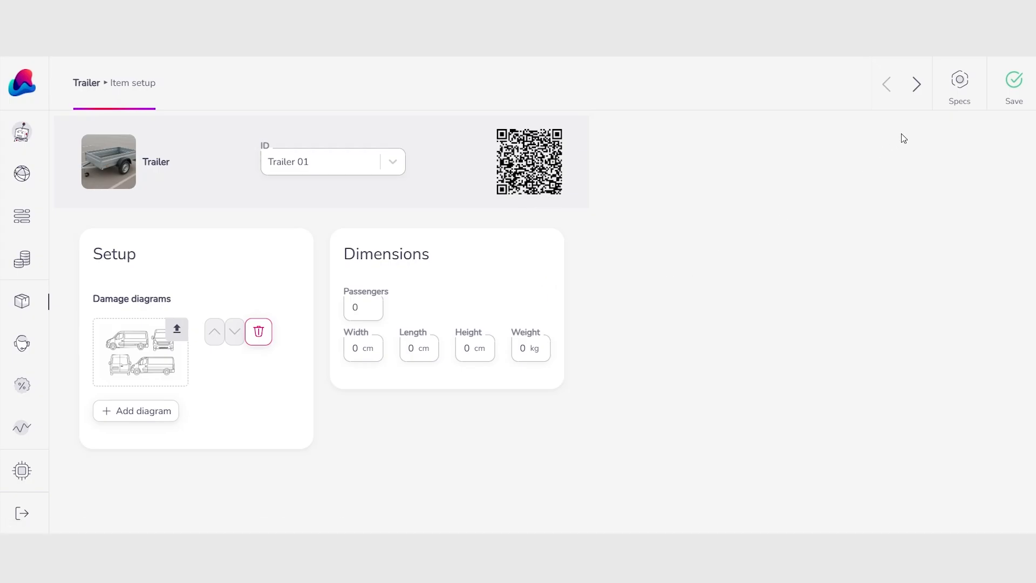
left_click(948, 100)
left_click(845, 144)
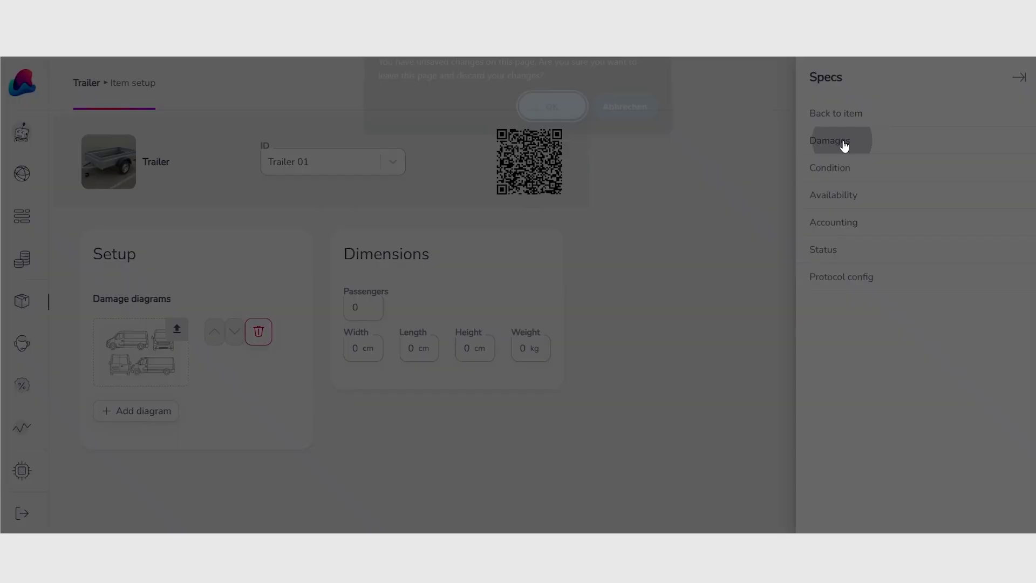
left_click(645, 122)
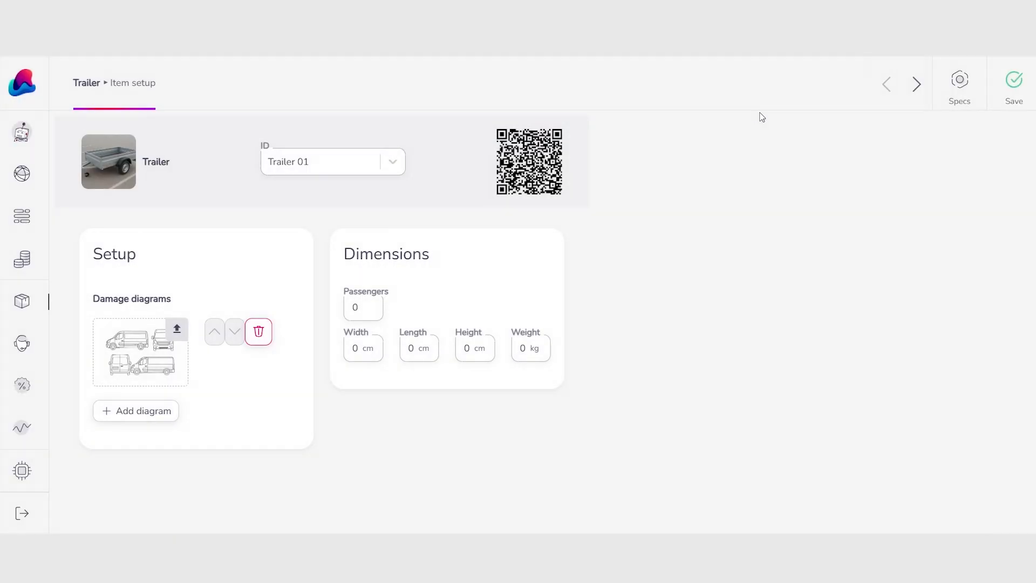
left_click(1013, 82)
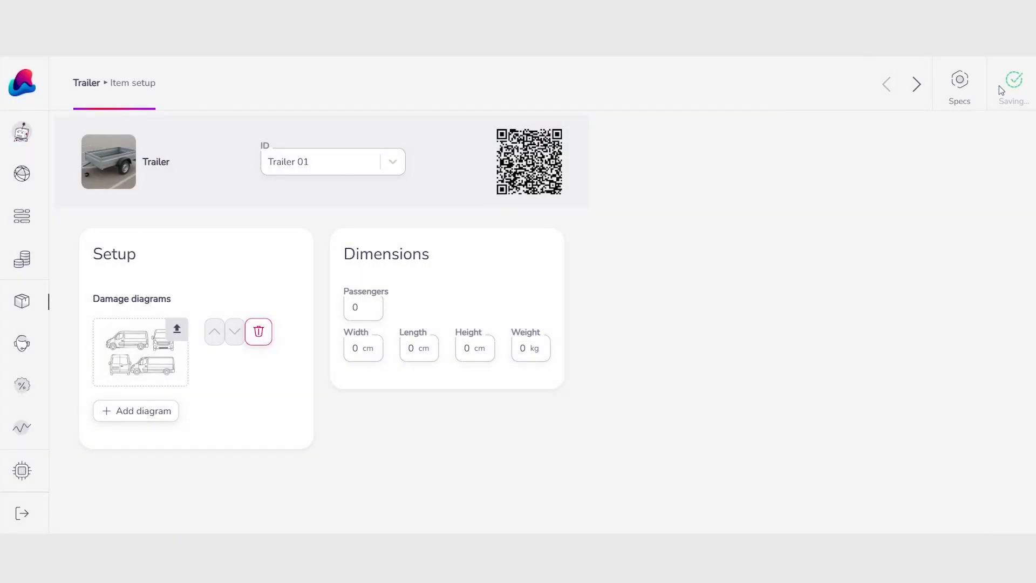
View the trailer's damages specs and open its condition specs
left_click(965, 80)
left_click(824, 145)
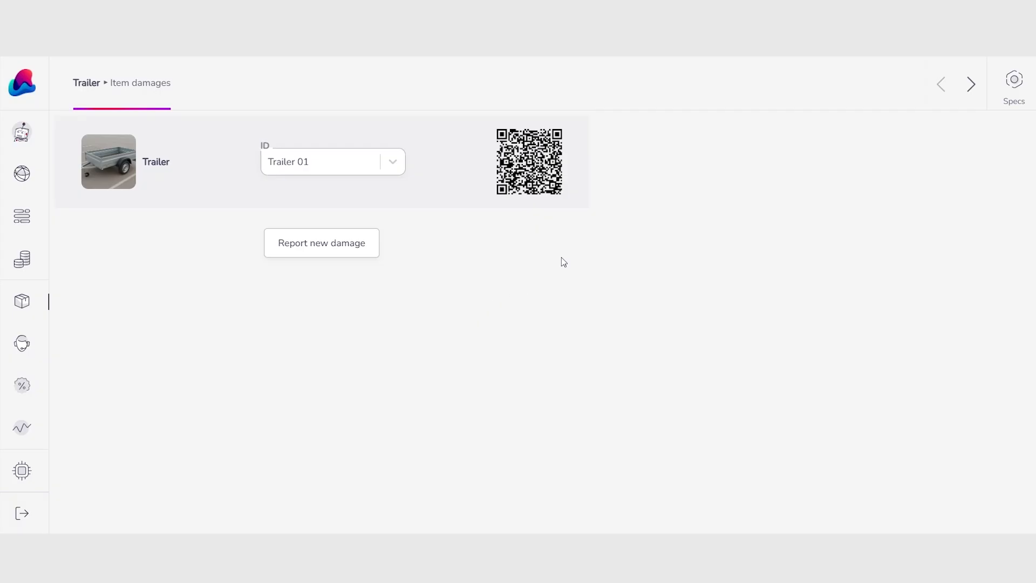
left_click(1009, 97)
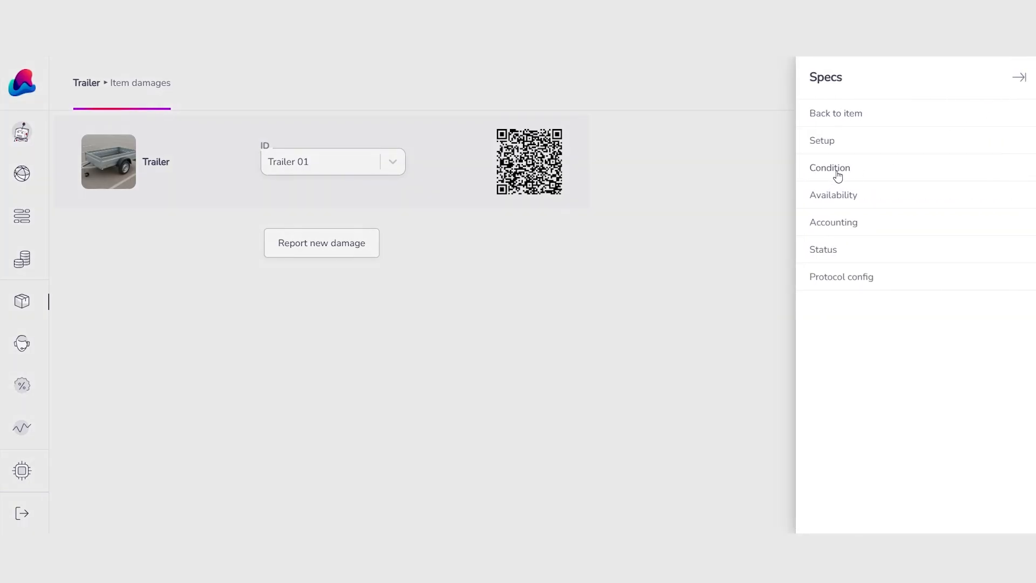
left_click(838, 173)
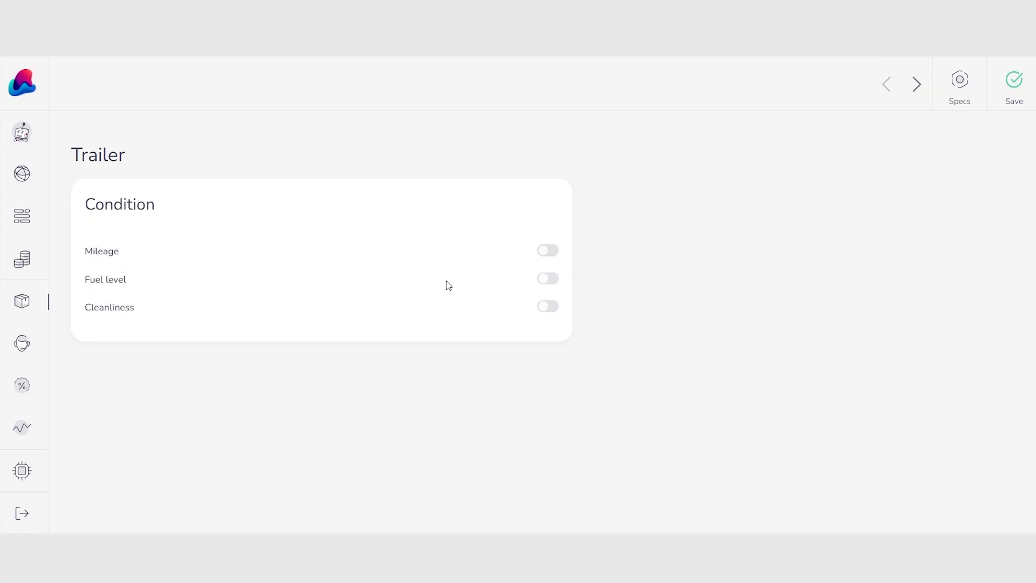
Enable mileage, fuel level and cleanliness in the trailer's condition specs and examine the options for each
left_click(539, 280)
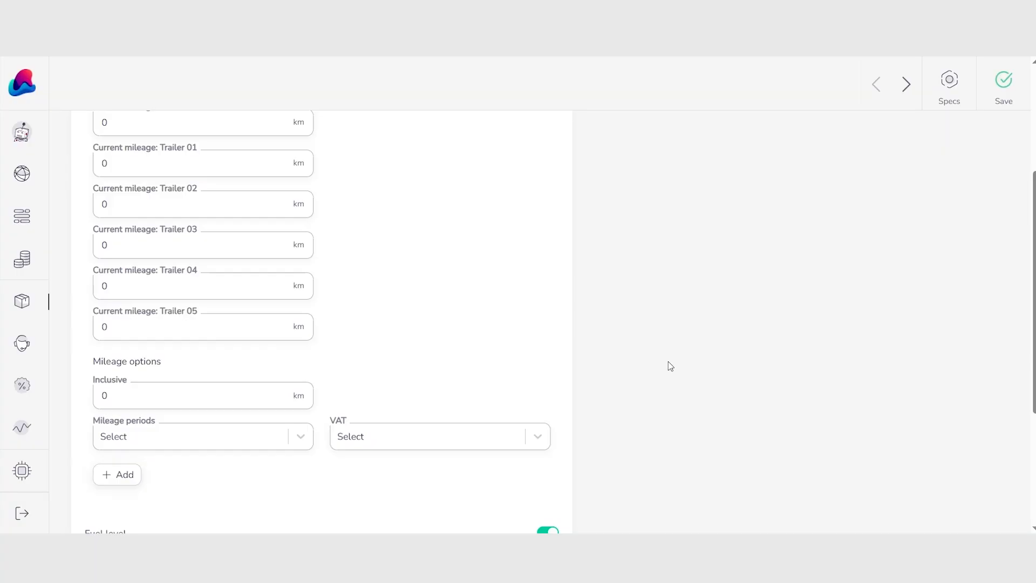
scroll(669, 361, "down", 4)
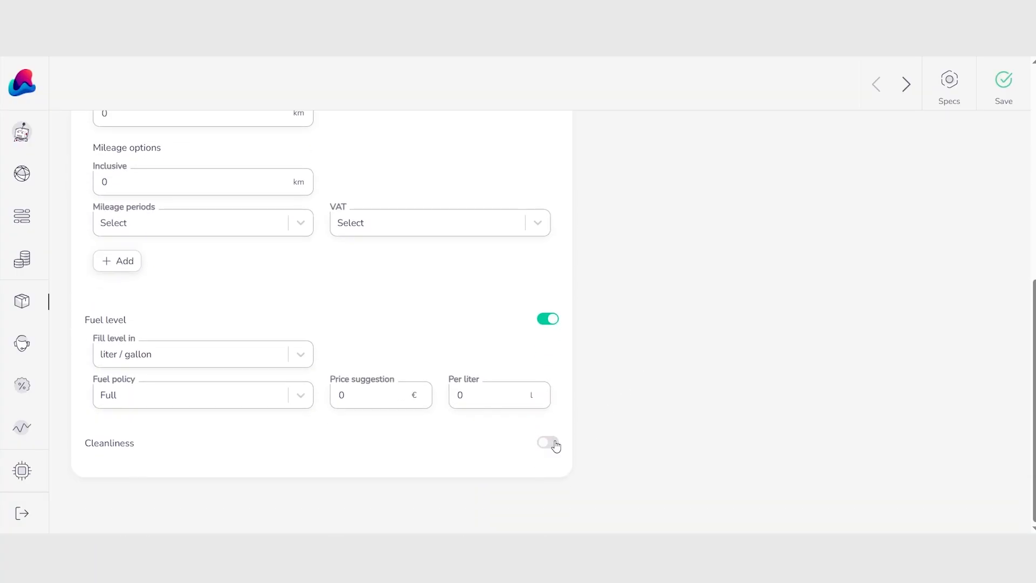
left_click(549, 442)
scroll(580, 433, "down", 2)
scroll(581, 431, "down", 3)
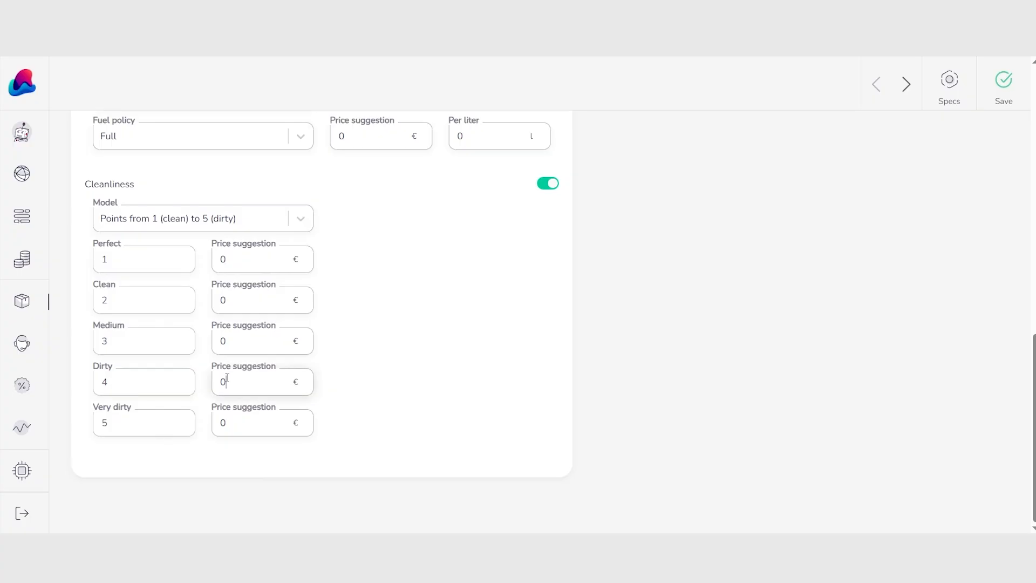
left_click(275, 426)
scroll(759, 318, "up", 10)
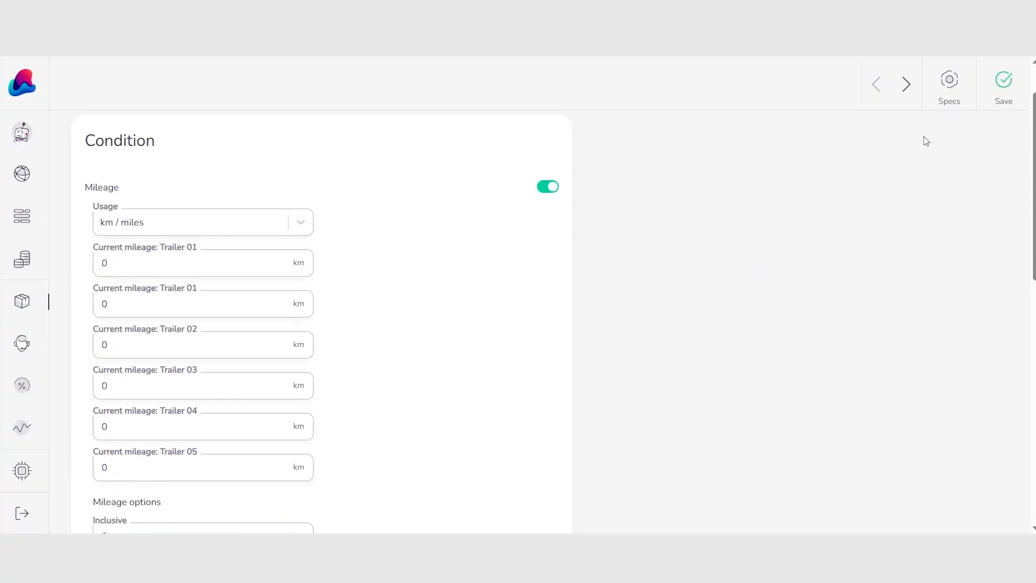
Discard the unsaved condition changes and open the trailer's availability specs
left_click(953, 106)
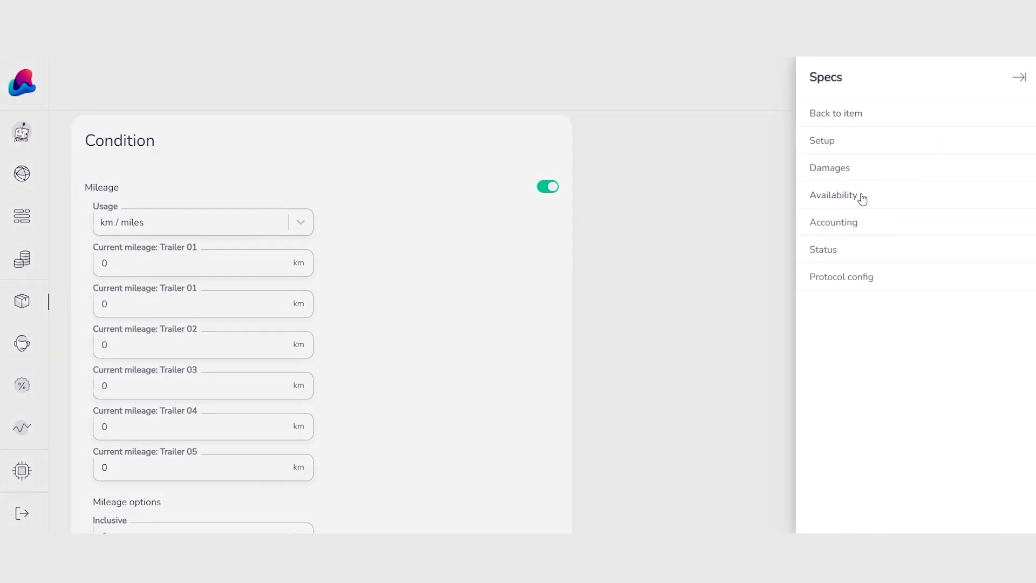
left_click(659, 247)
left_click(950, 87)
left_click(892, 194)
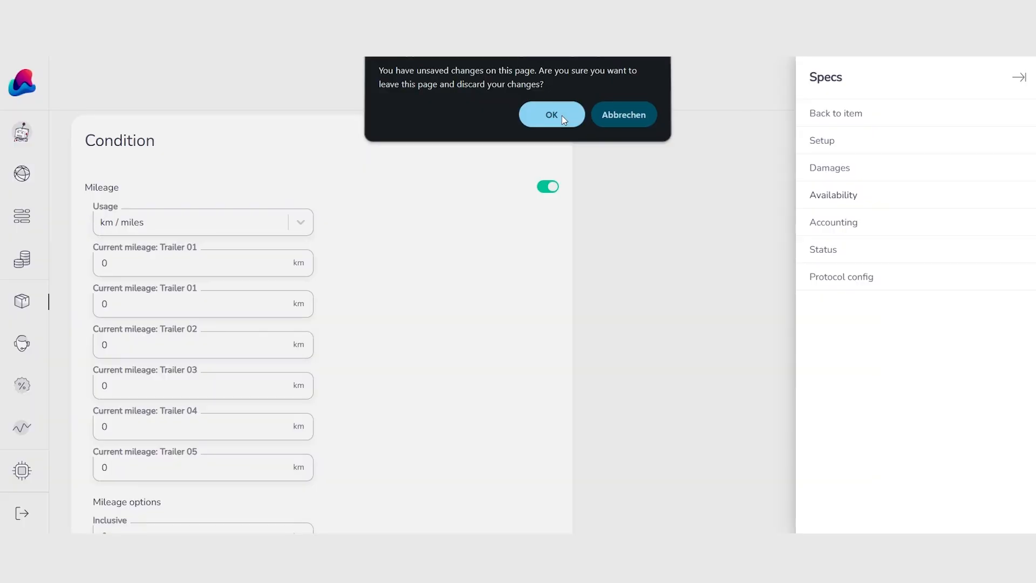
left_click(562, 115)
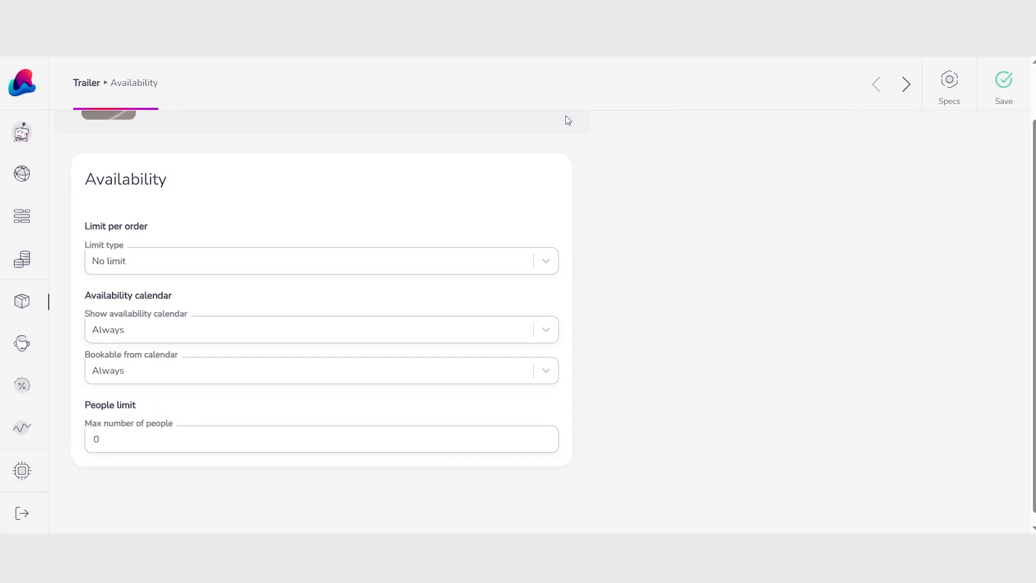
Set the trailer's limit per order to Maximal with a limit amount of 2 and review the remaining availability settings
left_click(499, 325)
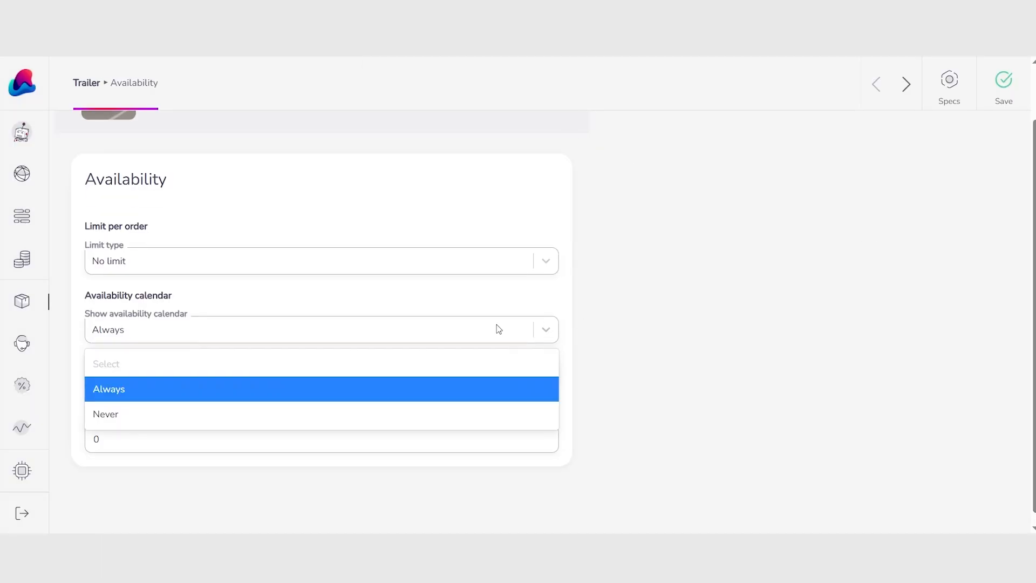
left_click(441, 263)
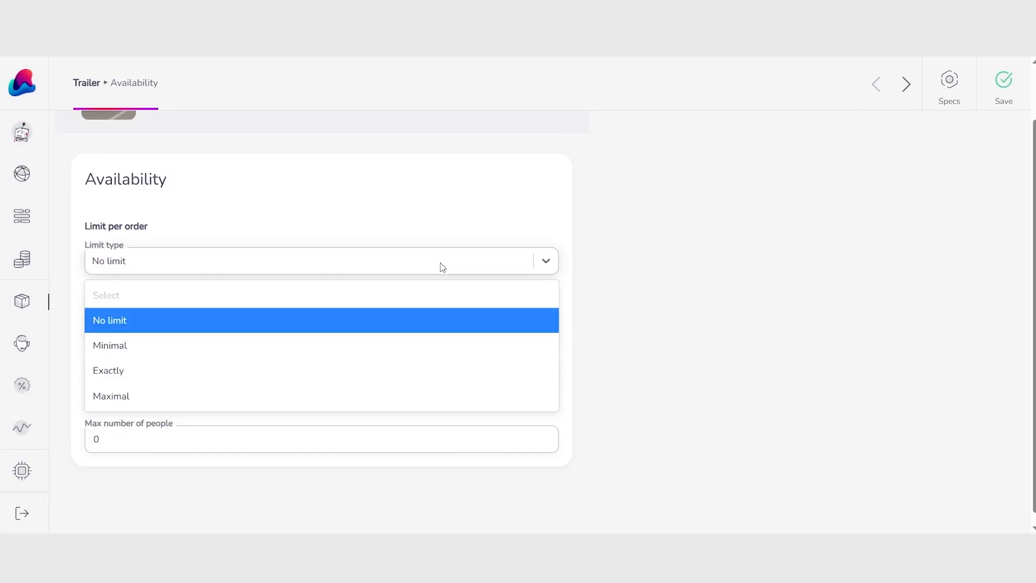
left_click(411, 395)
left_click(170, 345)
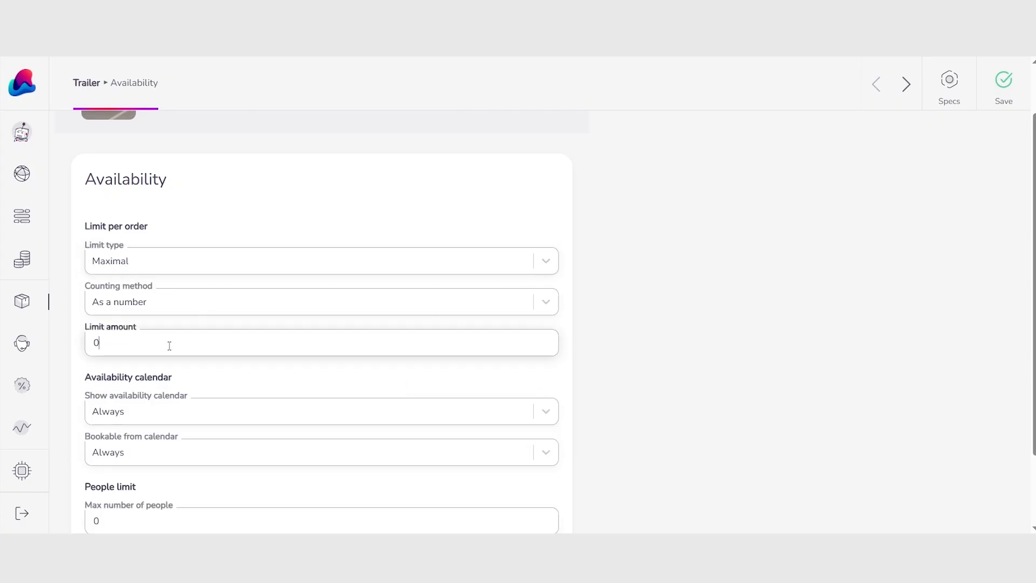
key("BackSpace")
type("2")
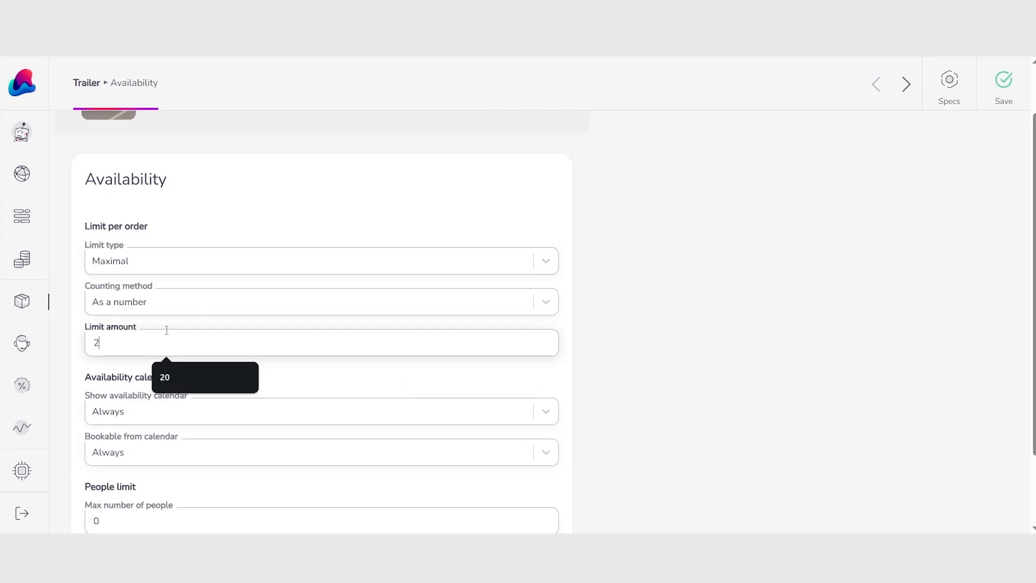
left_click(695, 359)
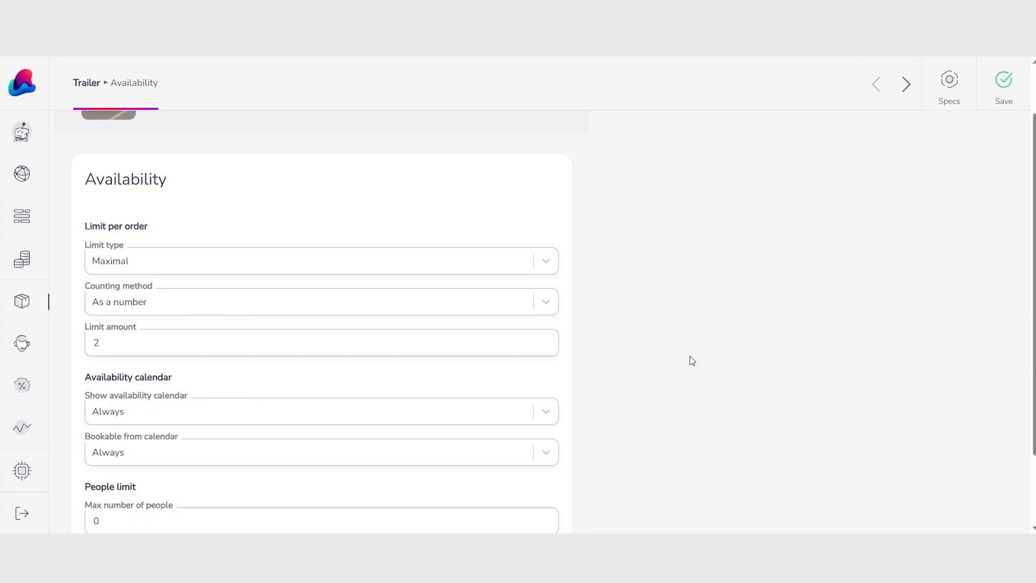
scroll(673, 352, "up", 1)
scroll(678, 345, "down", 3)
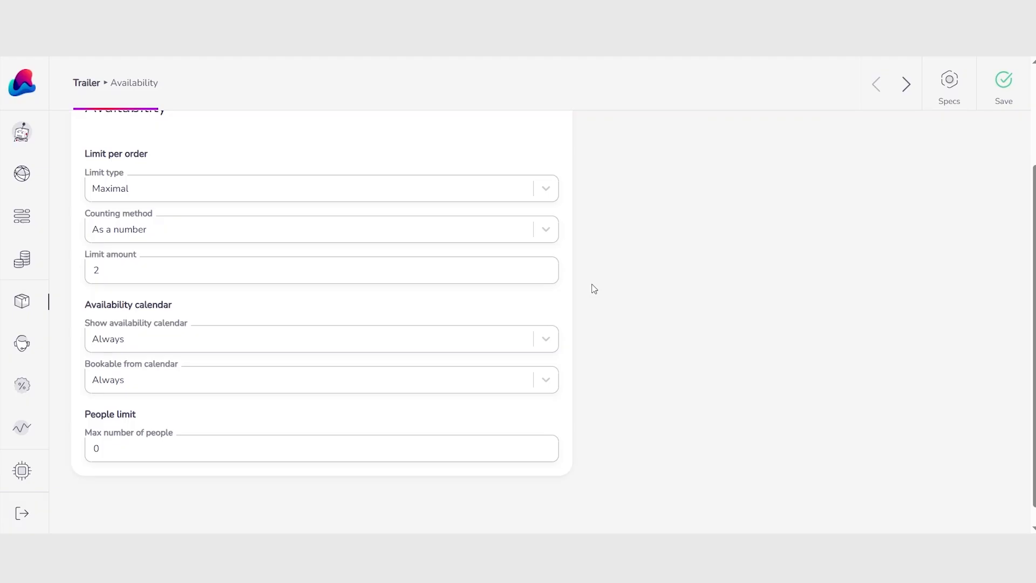
Discard the unsaved availability changes and open the trailer's accounting specs
left_click(942, 92)
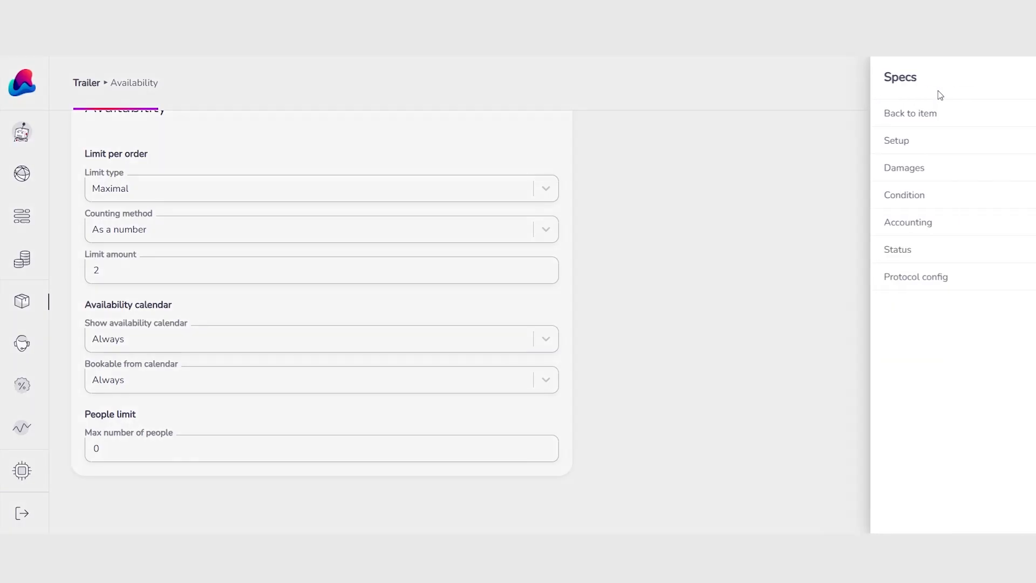
left_click(837, 226)
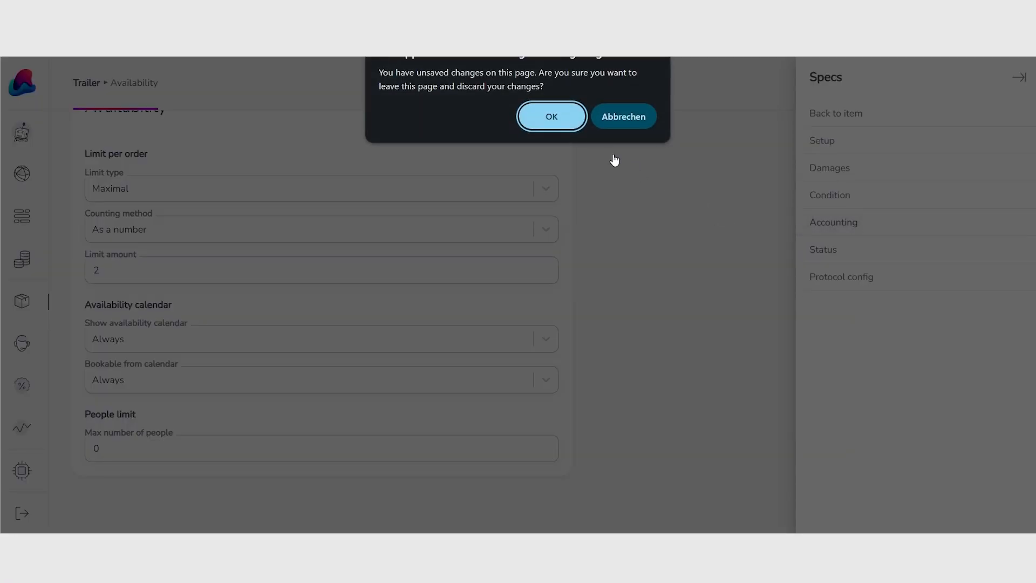
left_click(579, 112)
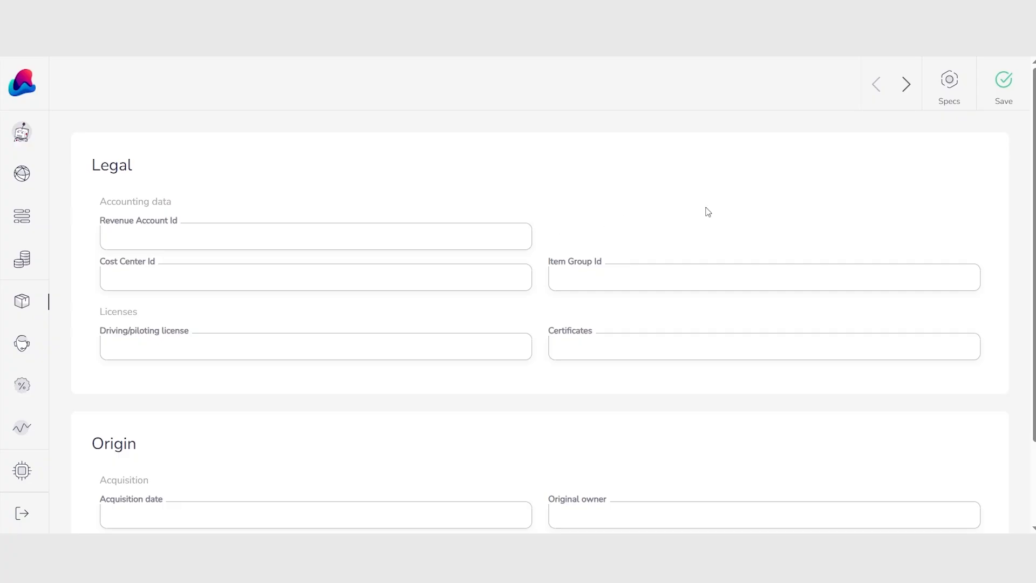
Open the trailer's status specs and examine the selectable item IDs and the new status options
left_click(949, 82)
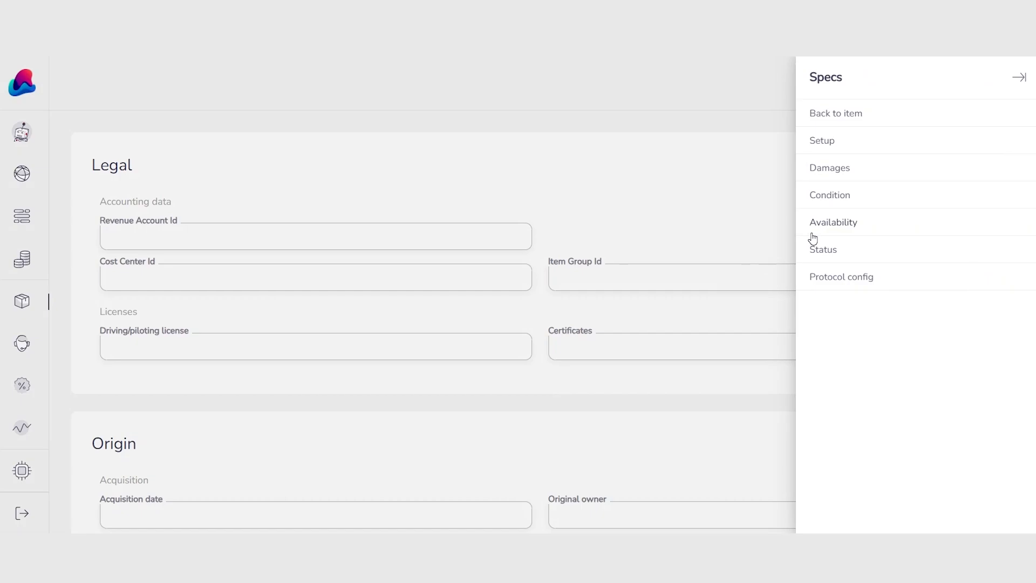
left_click(835, 254)
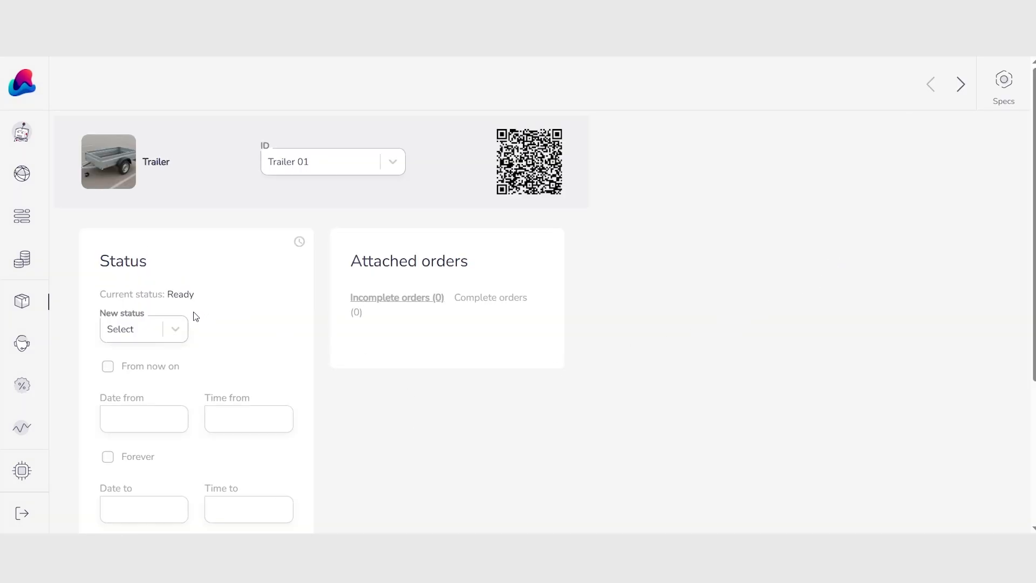
left_click(284, 173)
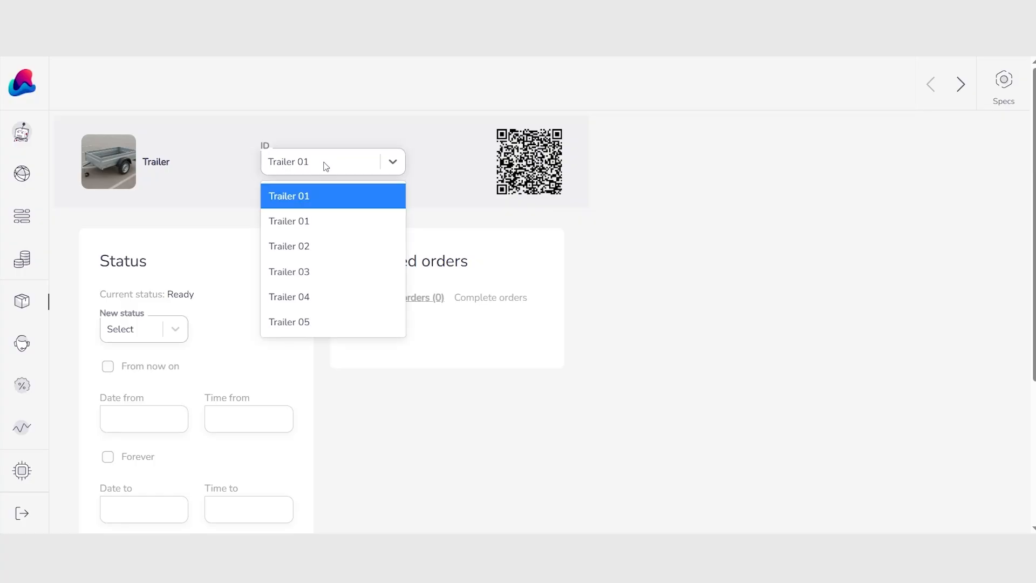
left_click(326, 352)
scroll(164, 354, "down", 3)
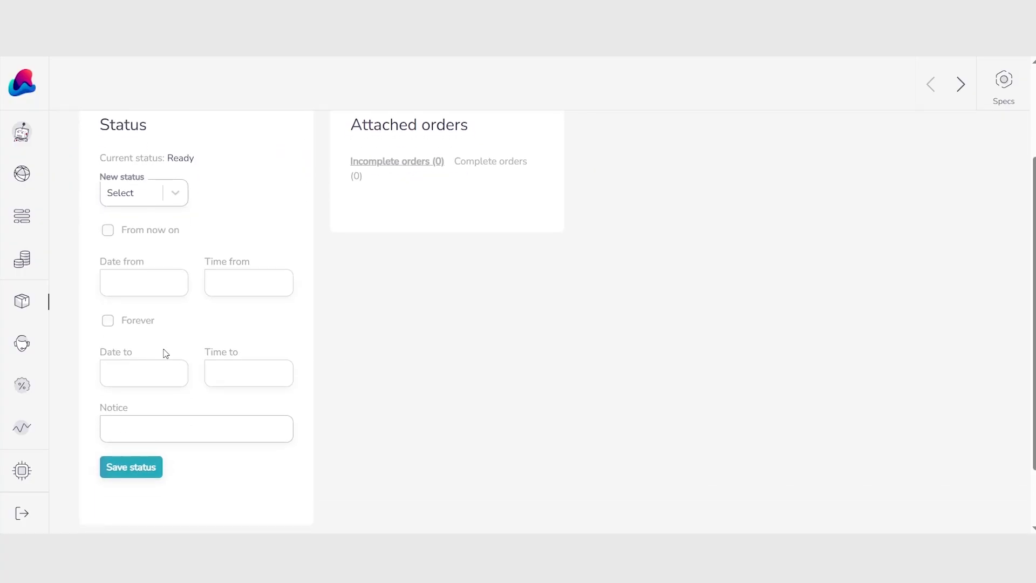
left_click(159, 198)
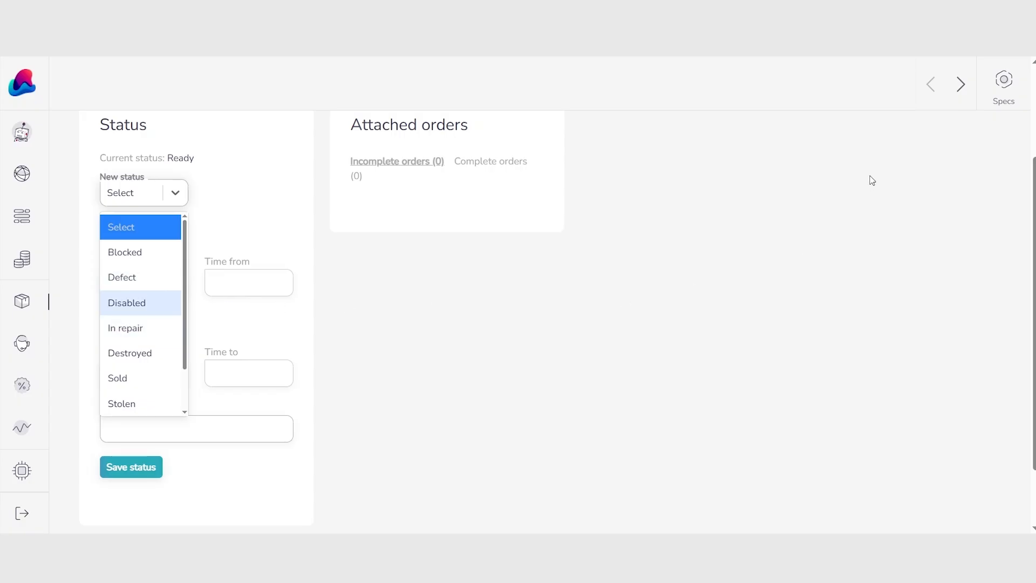
Open the trailer's protocol config and review its copy, documentation upload and checklist sections
left_click(1005, 97)
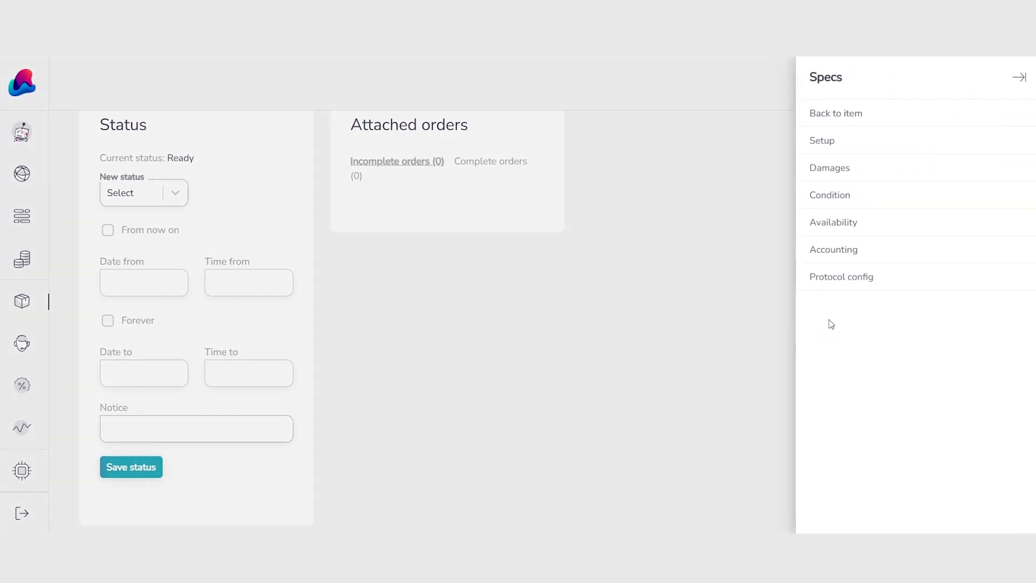
left_click(837, 281)
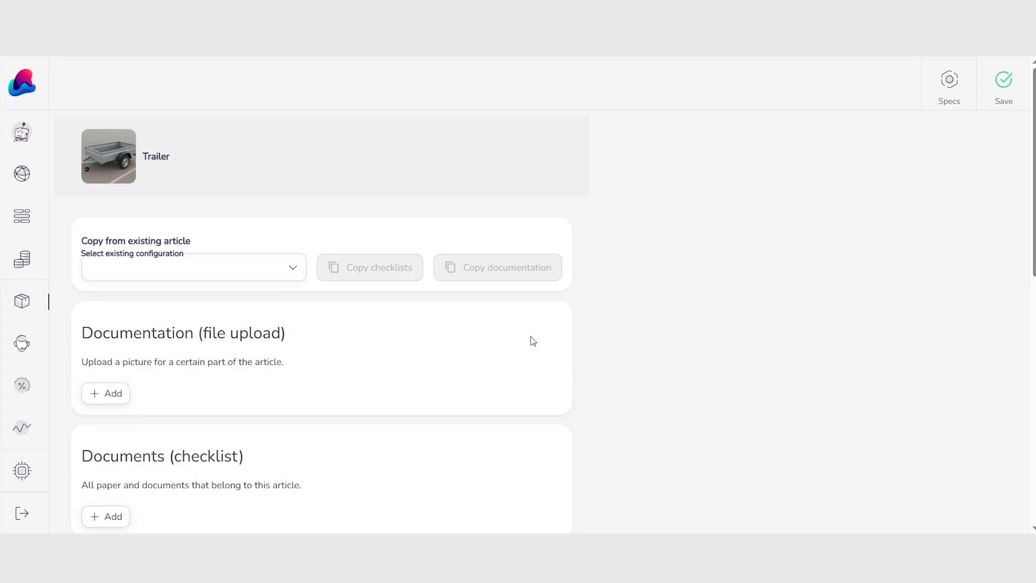
left_click(255, 277)
left_click(255, 277)
scroll(385, 306, "down", 3)
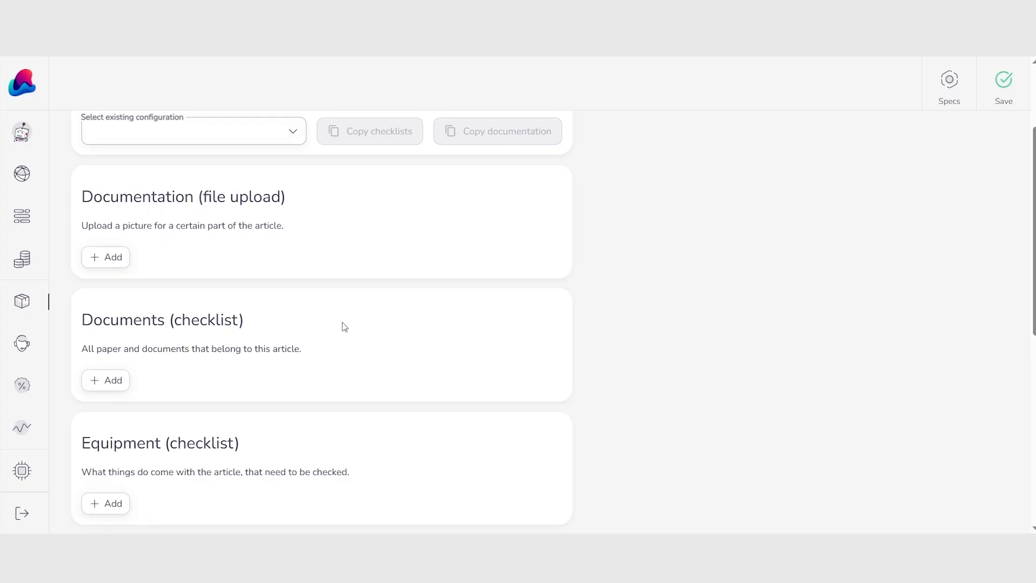
scroll(393, 317, "down", 1)
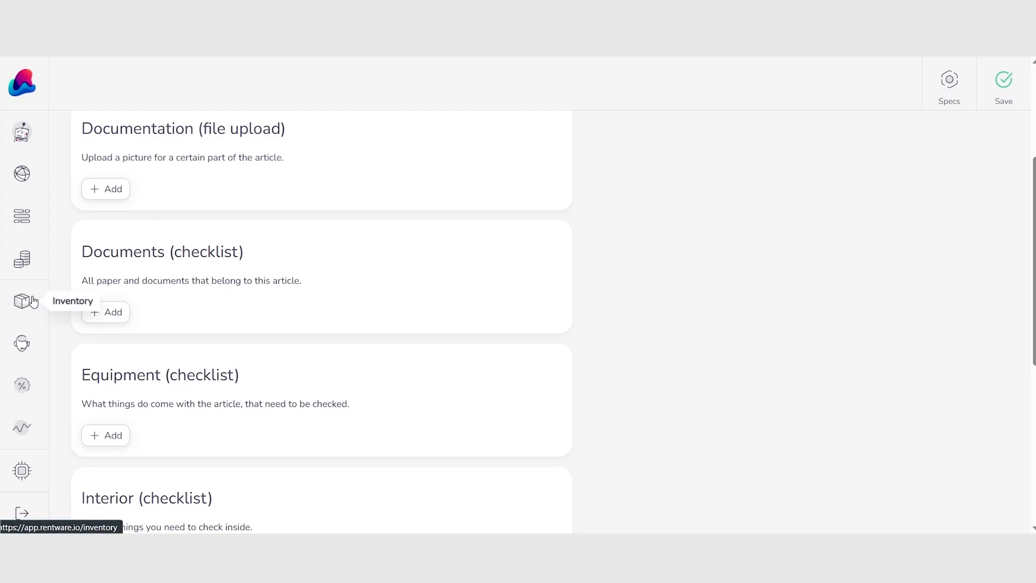
Return to the inventory and view the widget embed code of the Trailer article
left_click(34, 301)
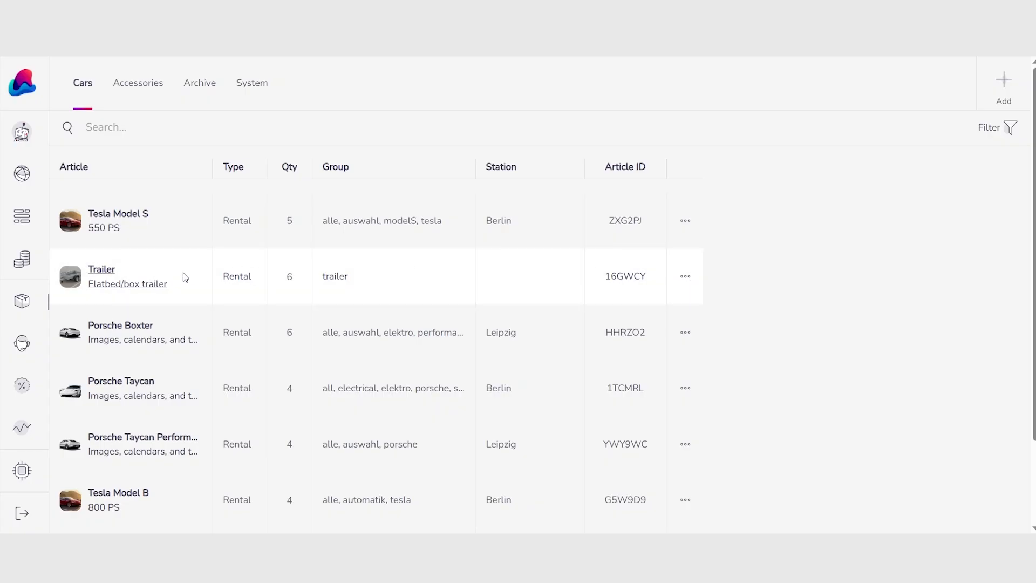
left_click(684, 282)
left_click(636, 307)
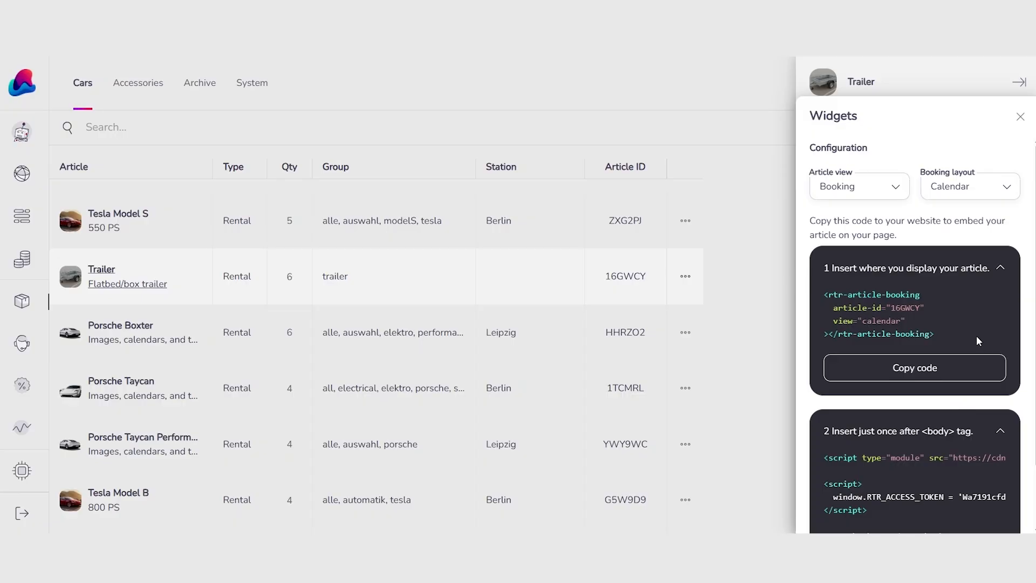
left_click(780, 329)
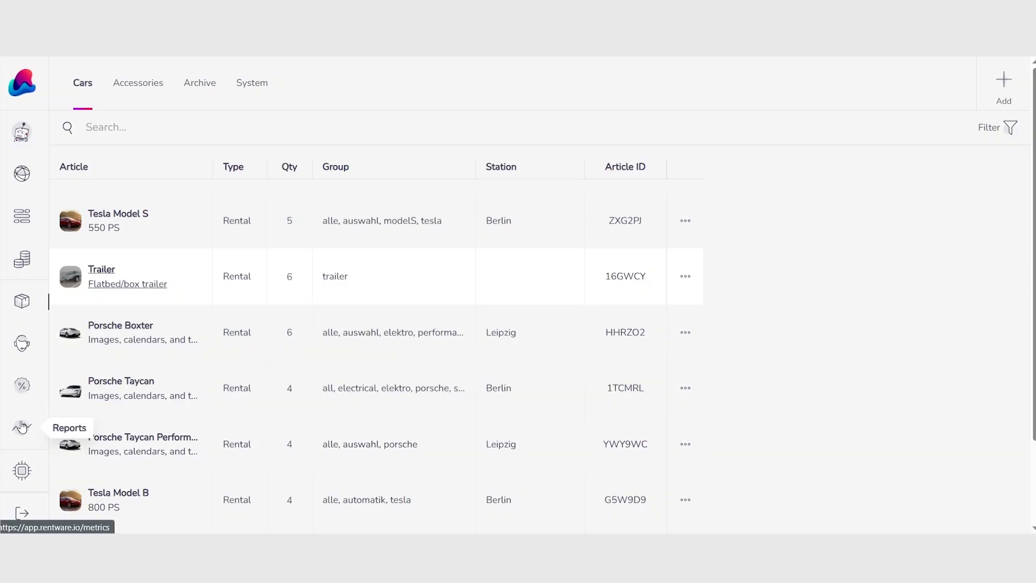
Open the booking flow steps in the online bookings settings
left_click(24, 472)
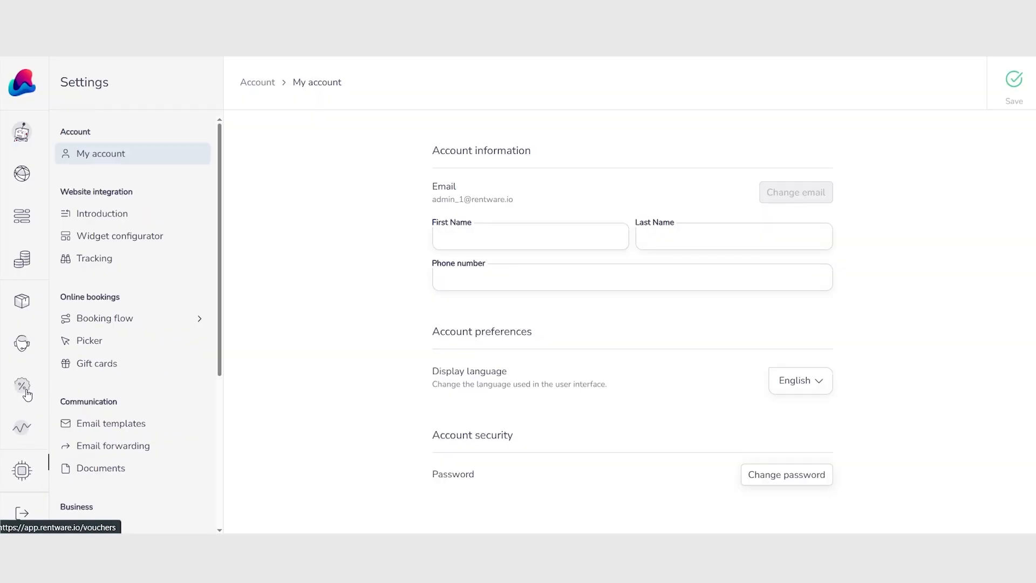
left_click(106, 322)
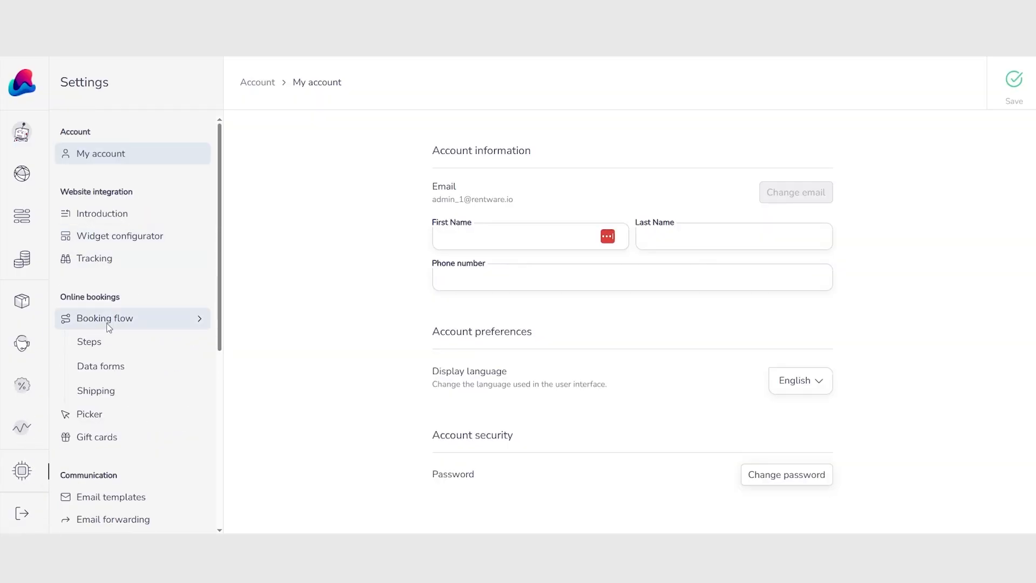
left_click(119, 346)
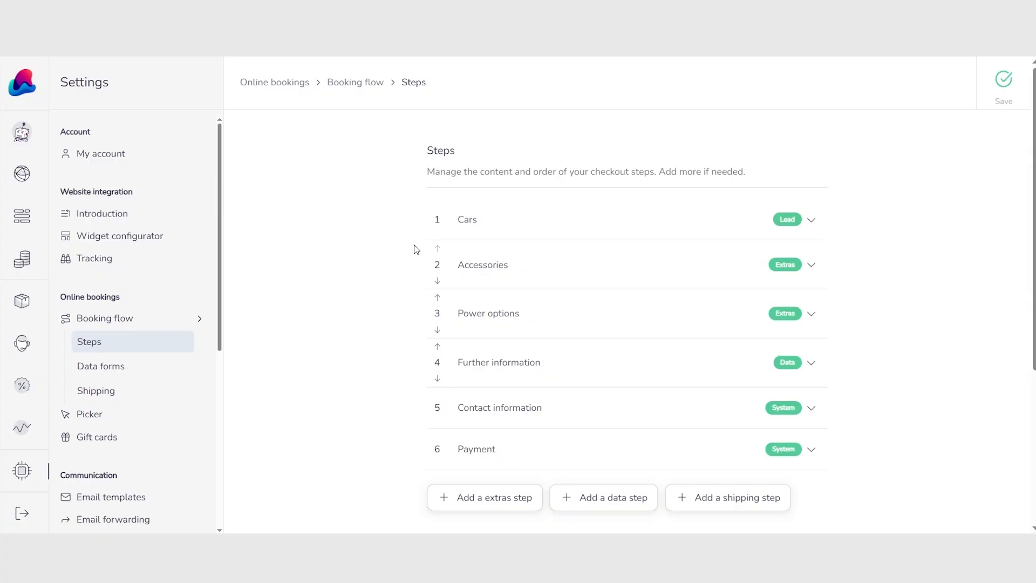
Add the trailer group to the Accessories booking step, save the steps and collapse the Accessories entry
left_click(577, 265)
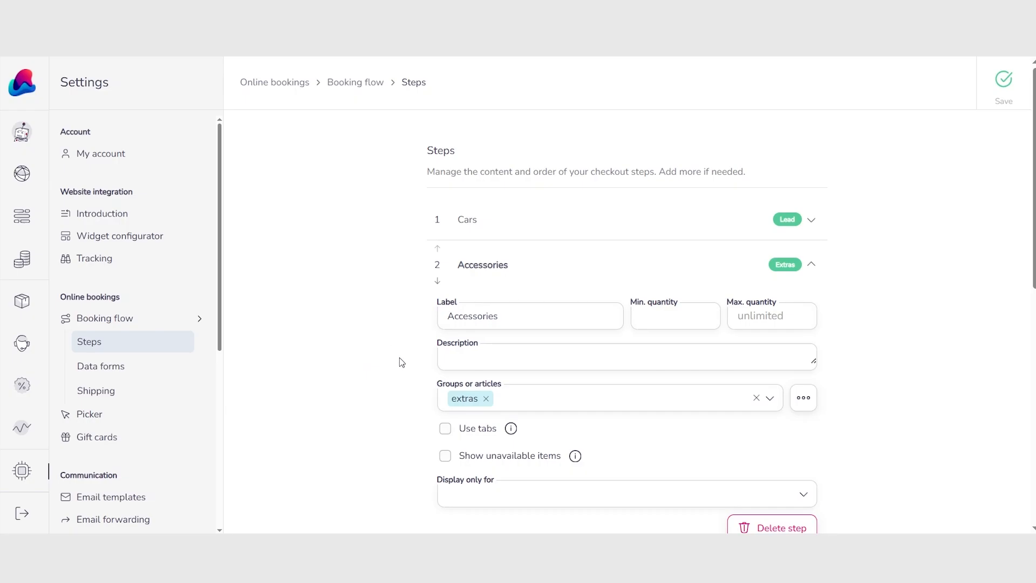
scroll(370, 308, "down", 1)
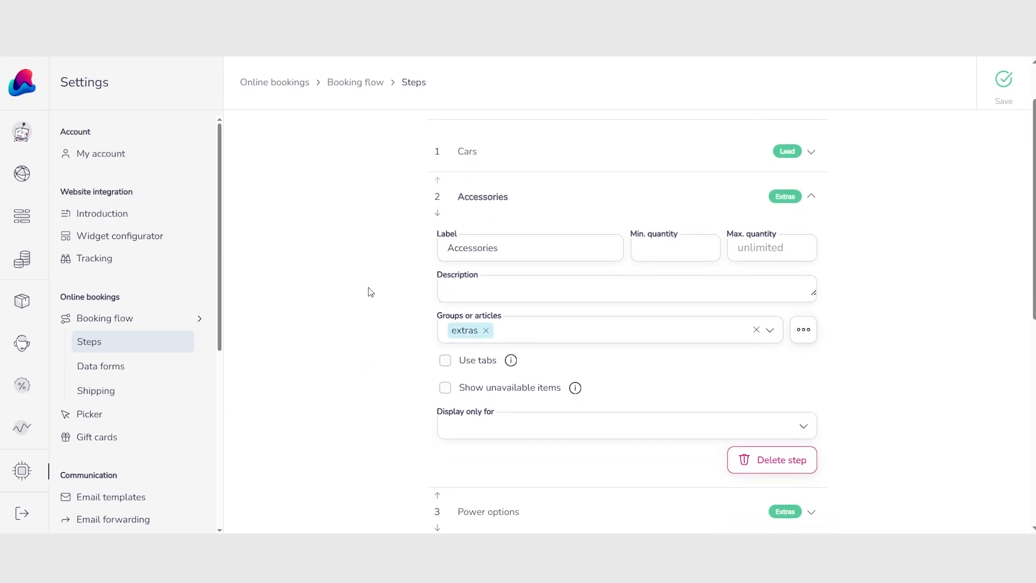
left_click(550, 338)
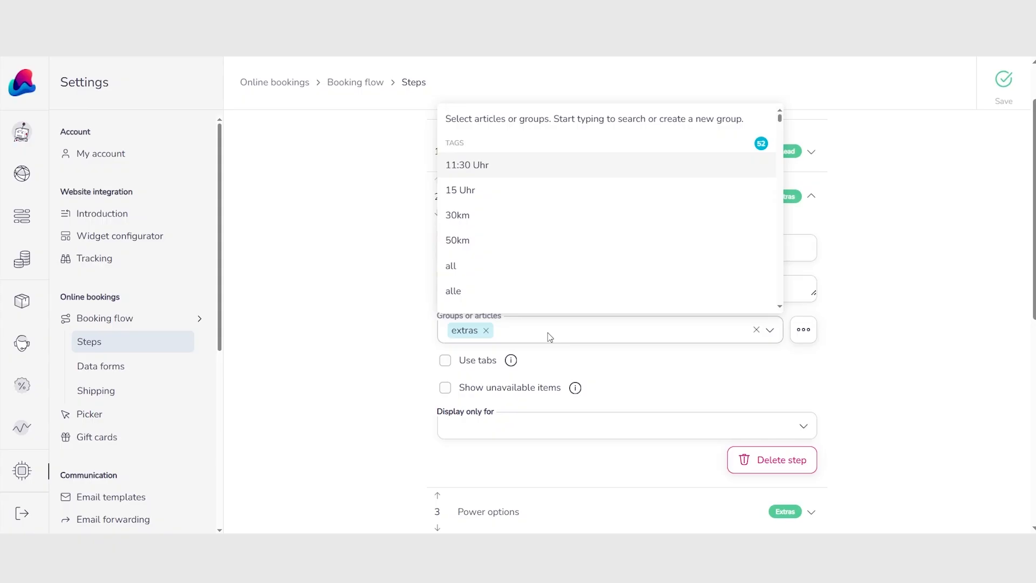
type("trai")
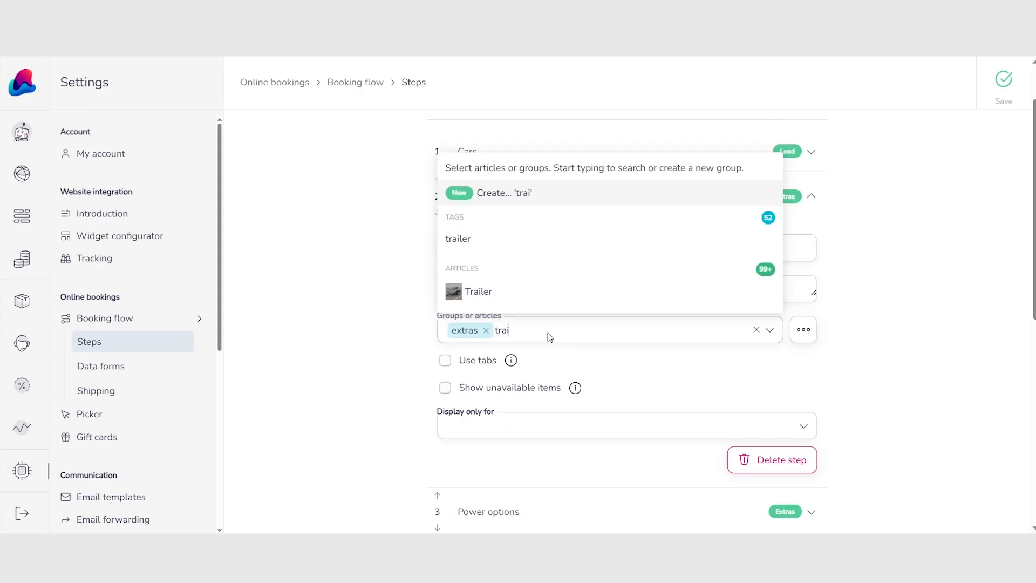
left_click(489, 245)
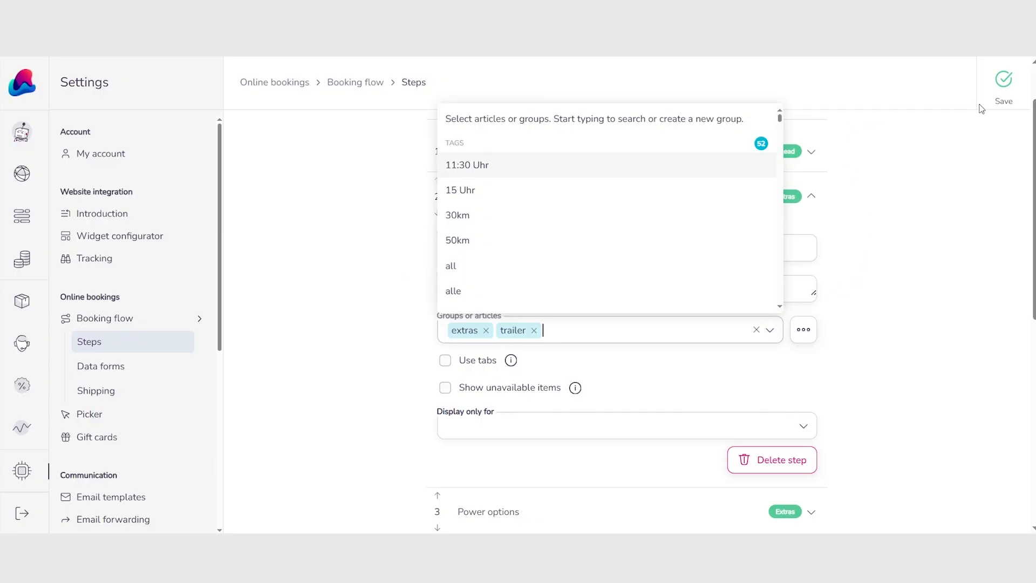
left_click(1003, 91)
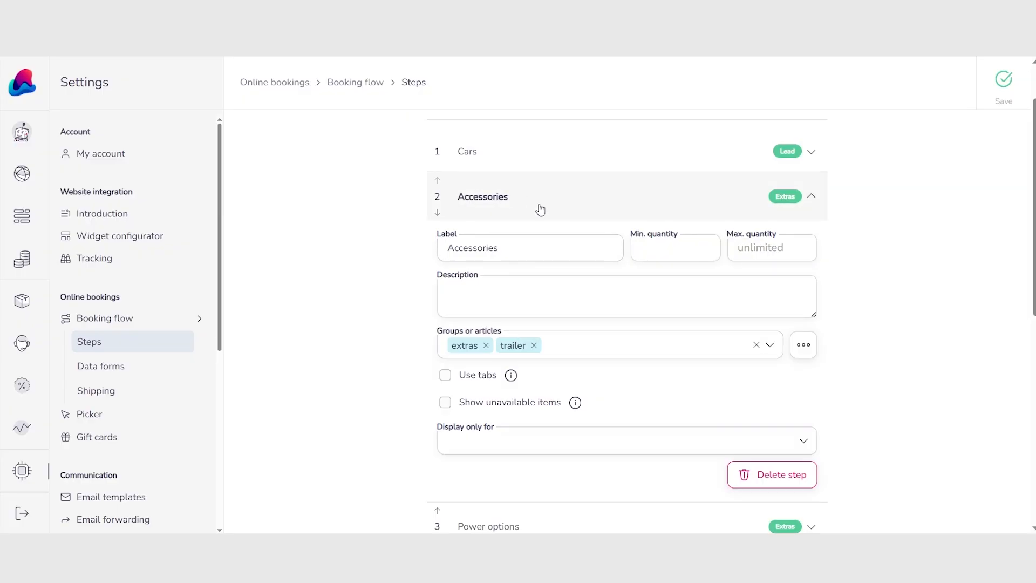
left_click(666, 206)
Add the trailer group to the All brands tab of the Cars booking step
scroll(939, 259, "up", 1)
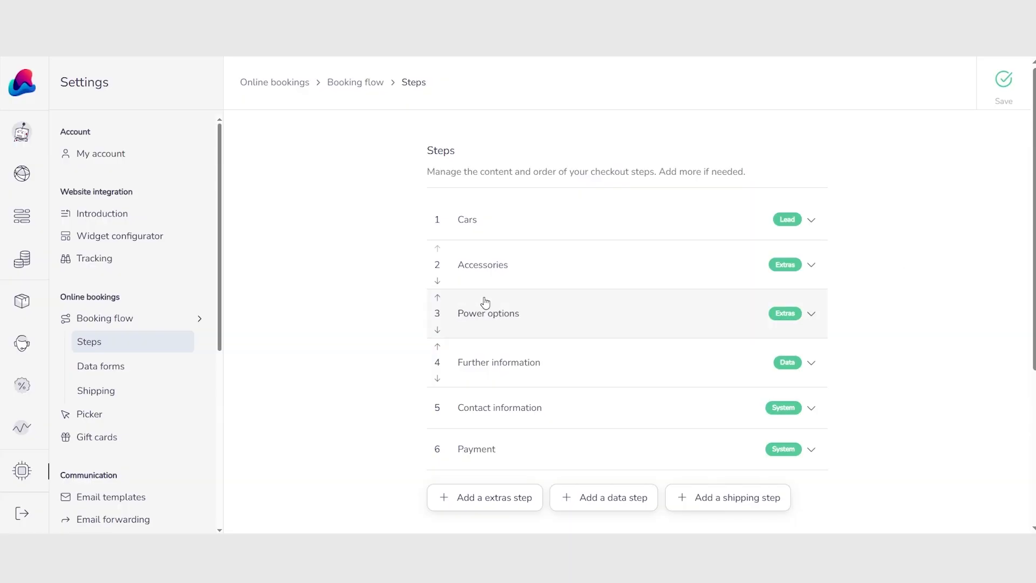
left_click(568, 228)
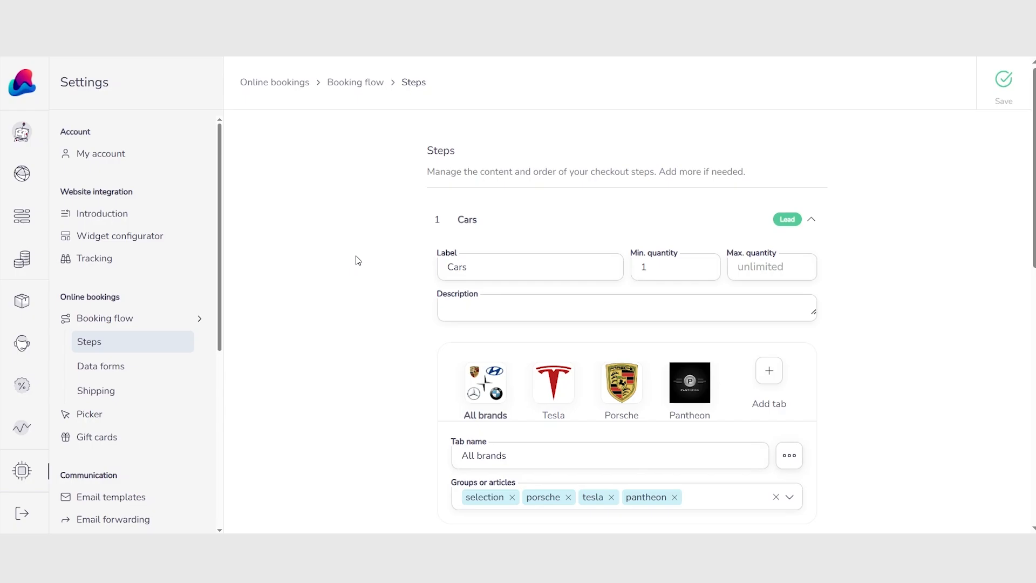
scroll(393, 278, "down", 1)
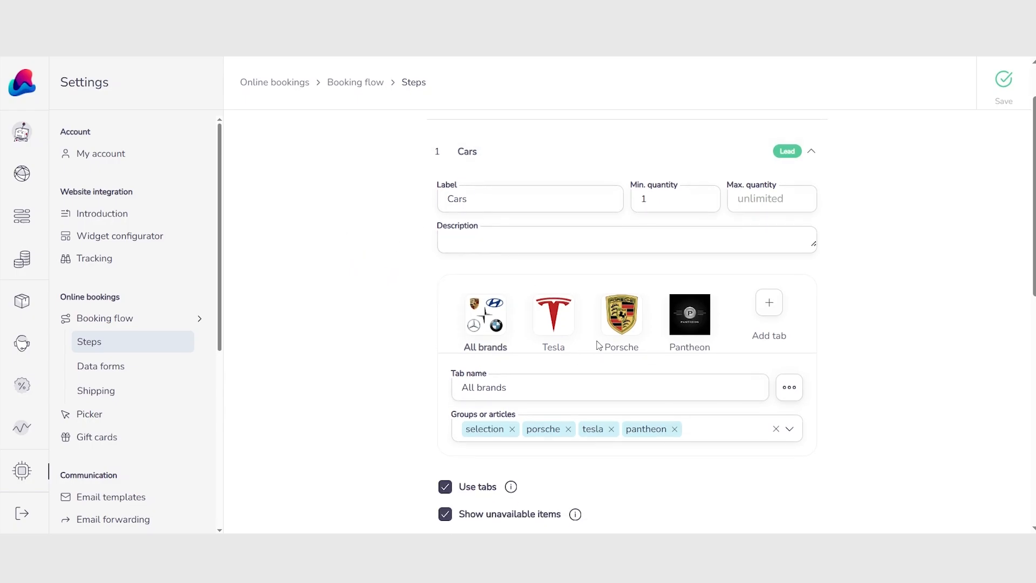
left_click(713, 432)
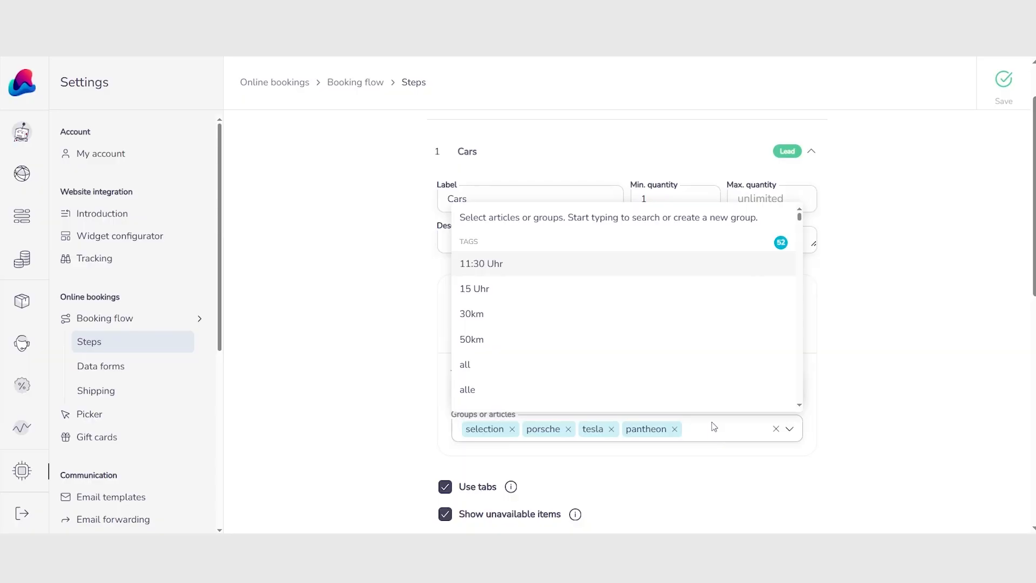
type("trailers")
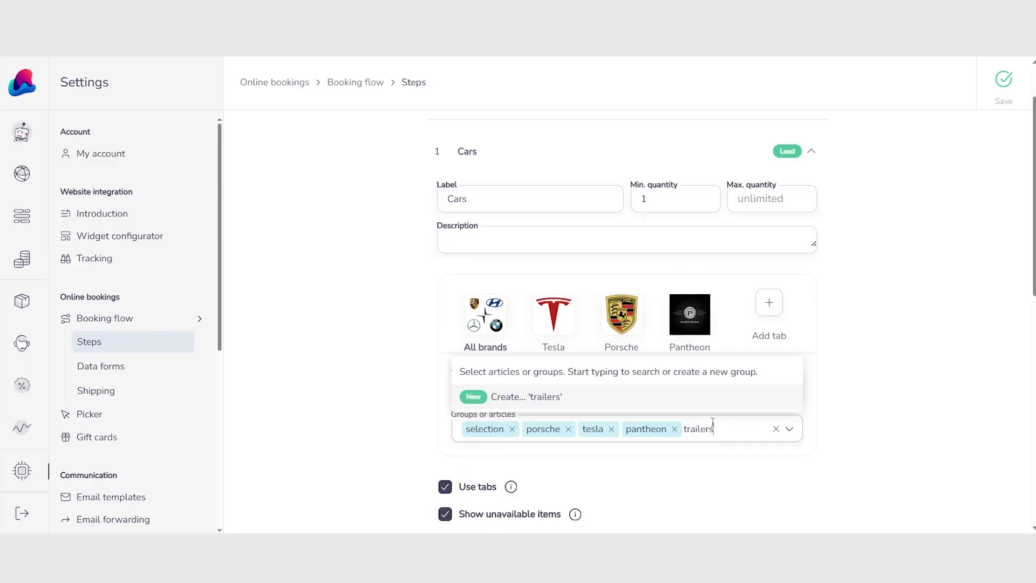
key("BackSpace")
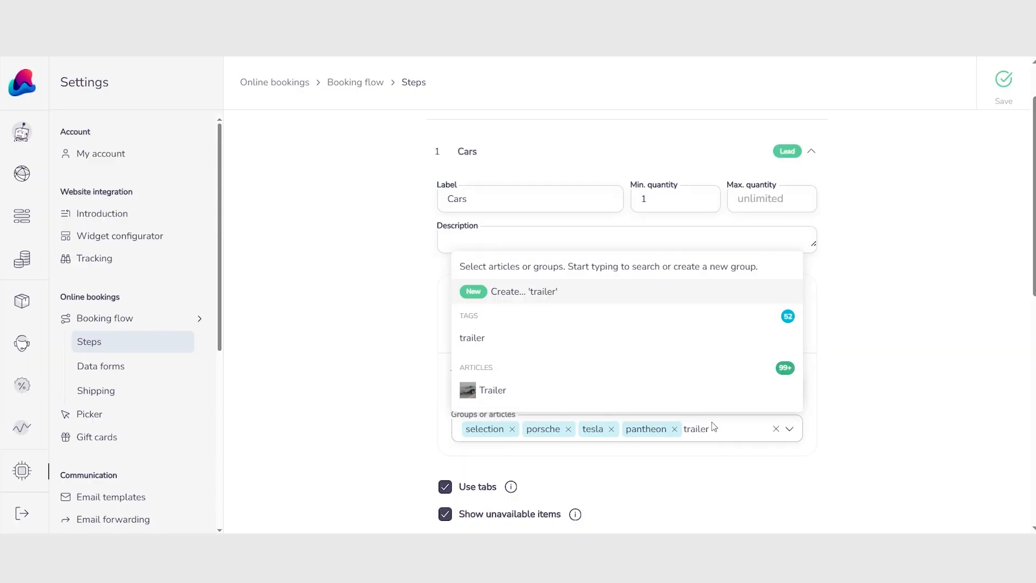
left_click(542, 340)
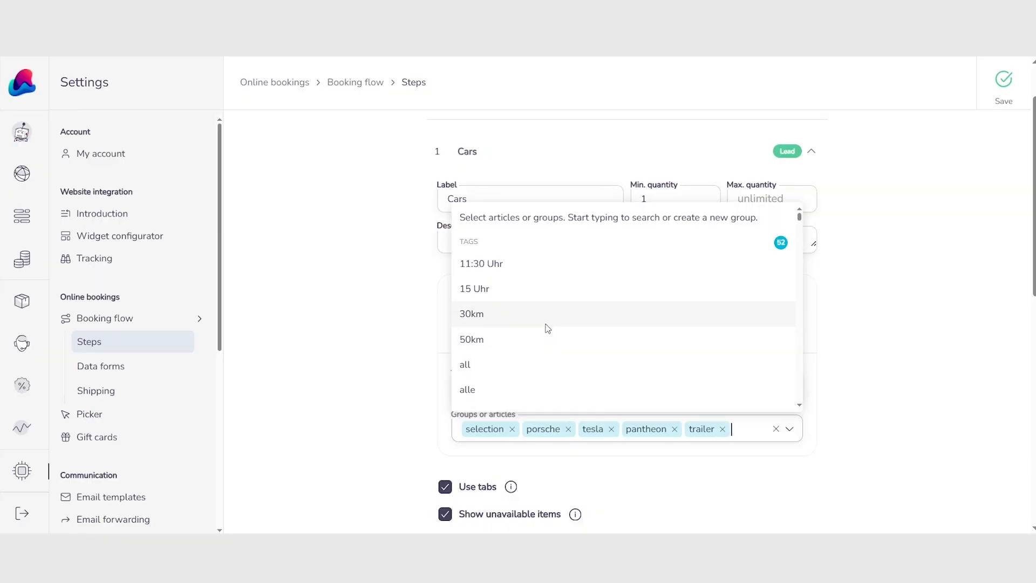
left_click(392, 363)
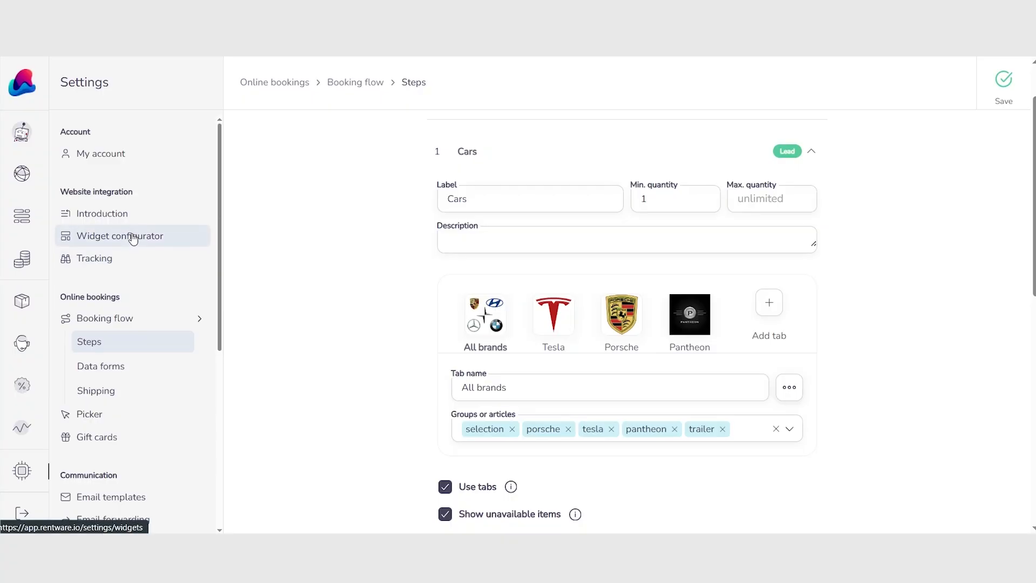
Open the widget configurator, choose the Group Search widget type and find the Trailer article in its preview
left_click(155, 239)
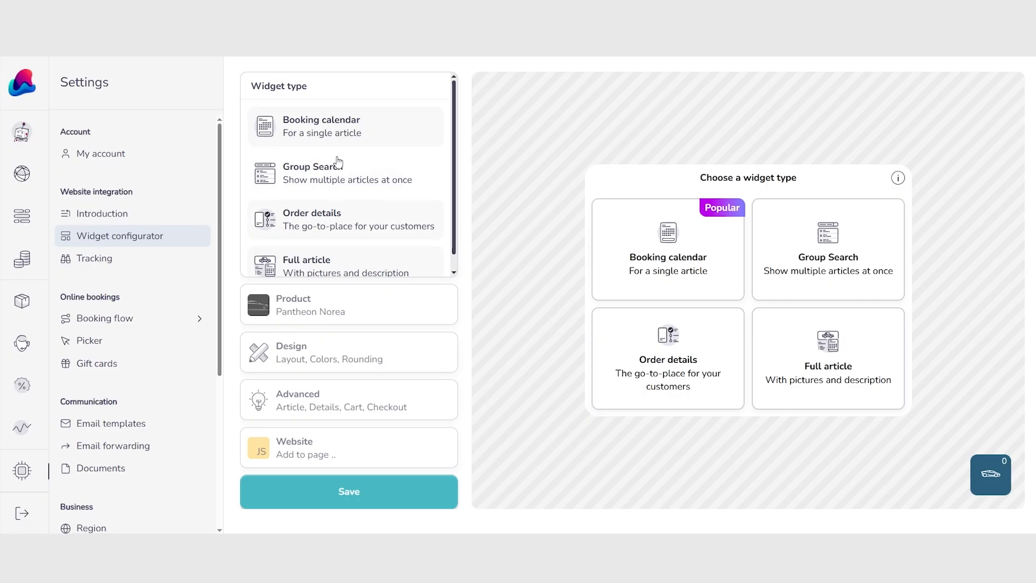
left_click(364, 173)
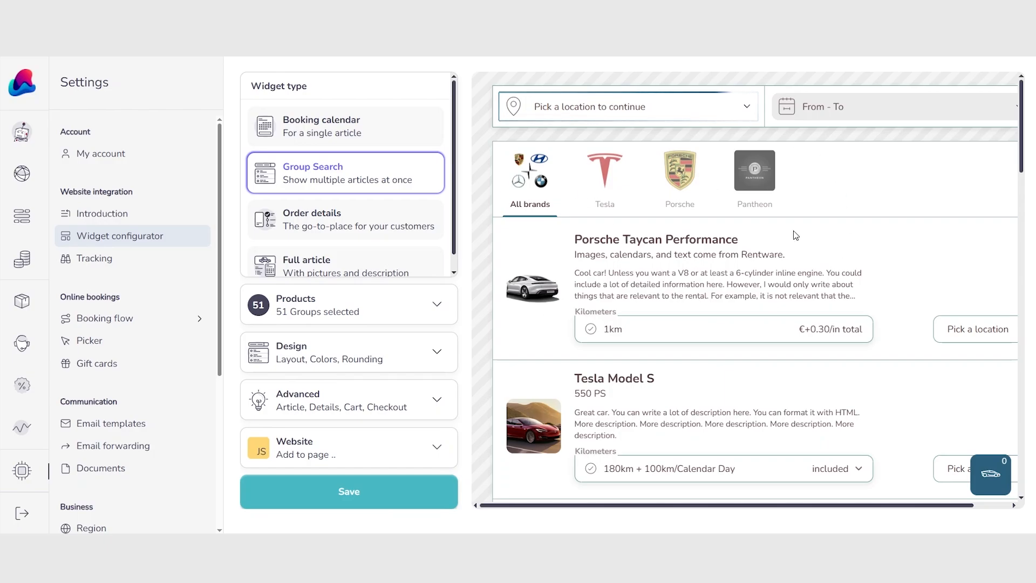
scroll(712, 292, "down", 8)
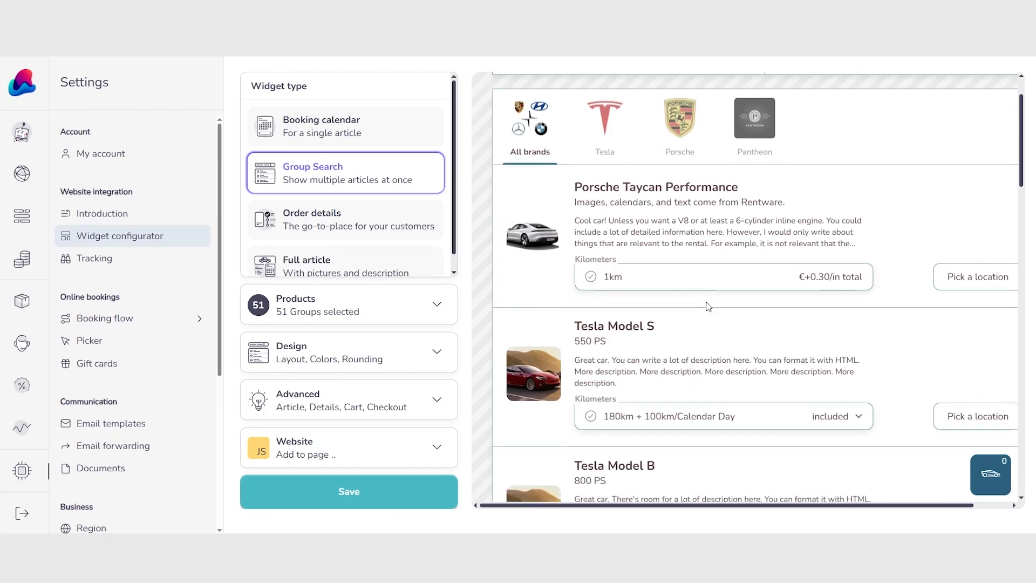
scroll(708, 304, "down", 10)
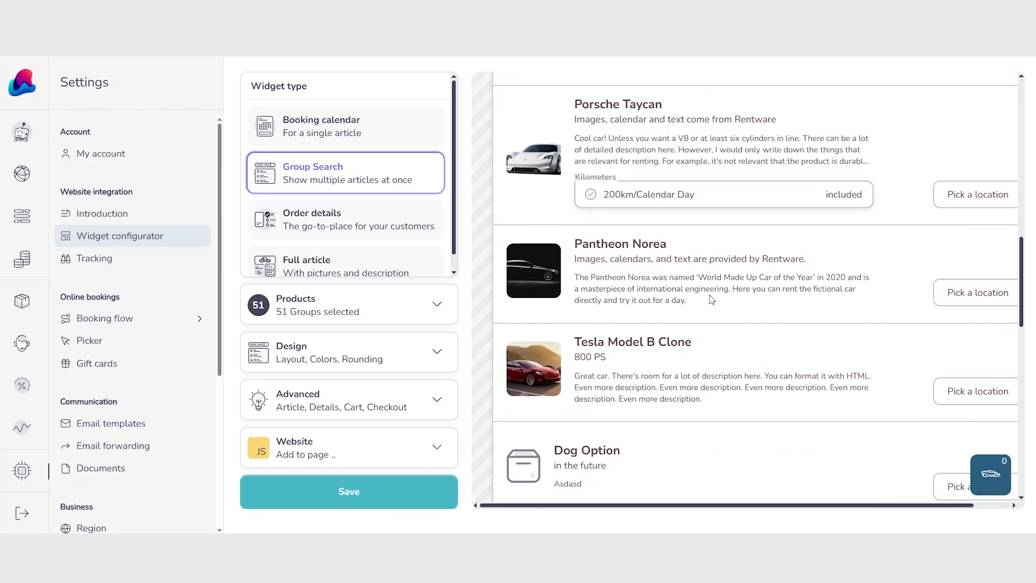
scroll(713, 299, "down", 3)
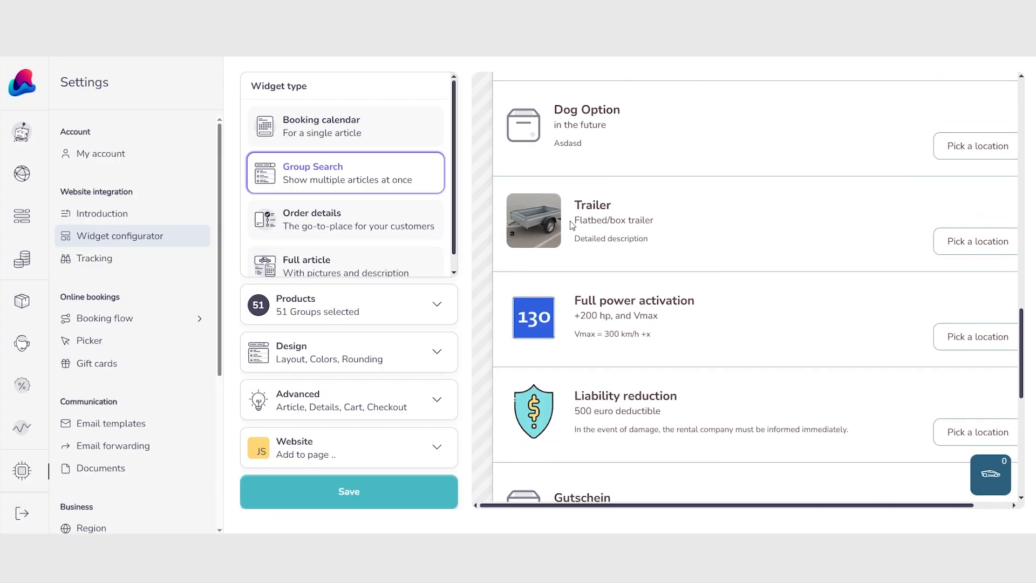
Open the Trailer's details in the widget preview and select 10 to 11 November 2025 as the rental period
left_click(519, 214)
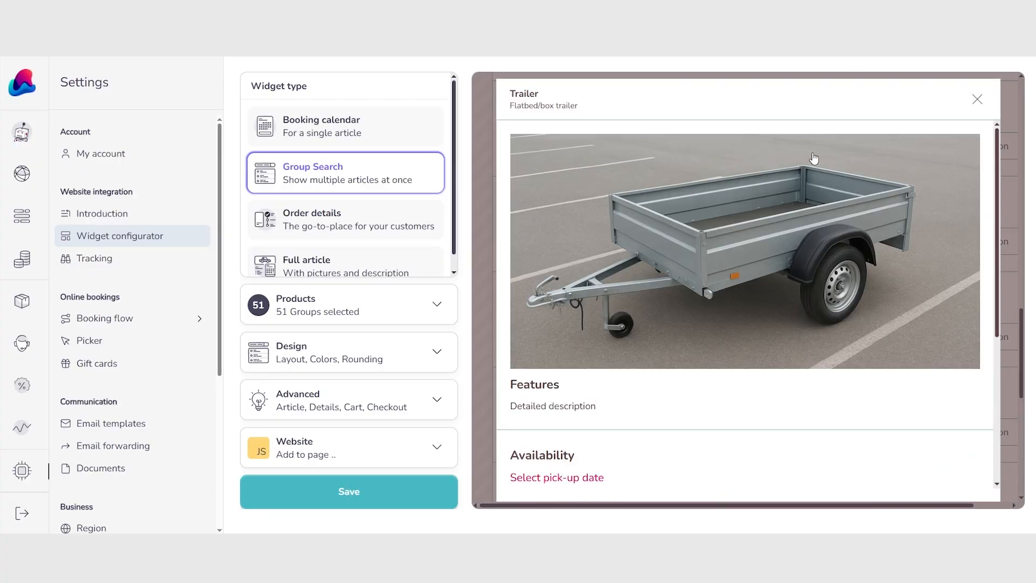
scroll(858, 224, "down", 4)
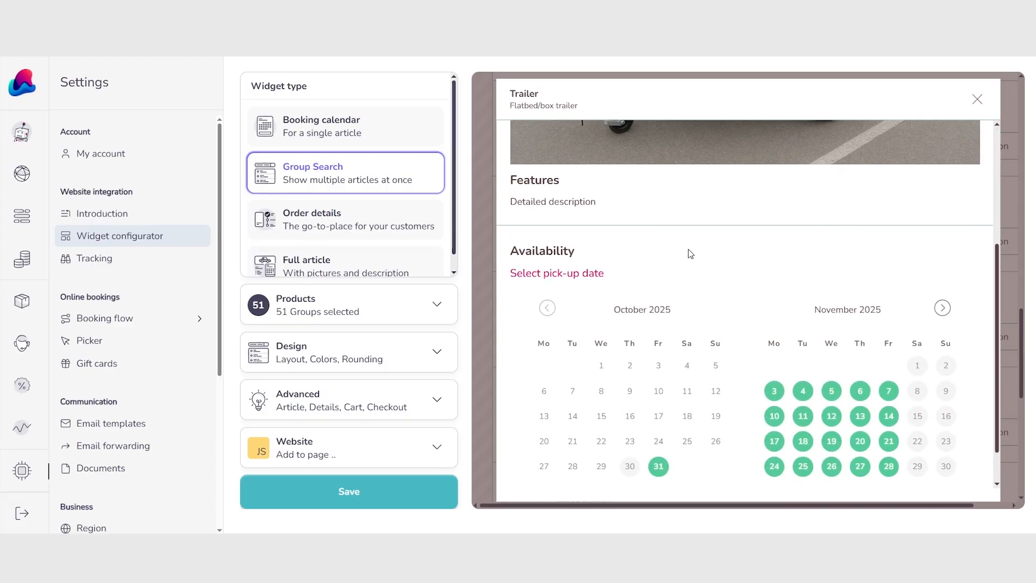
scroll(680, 243, "down", 1)
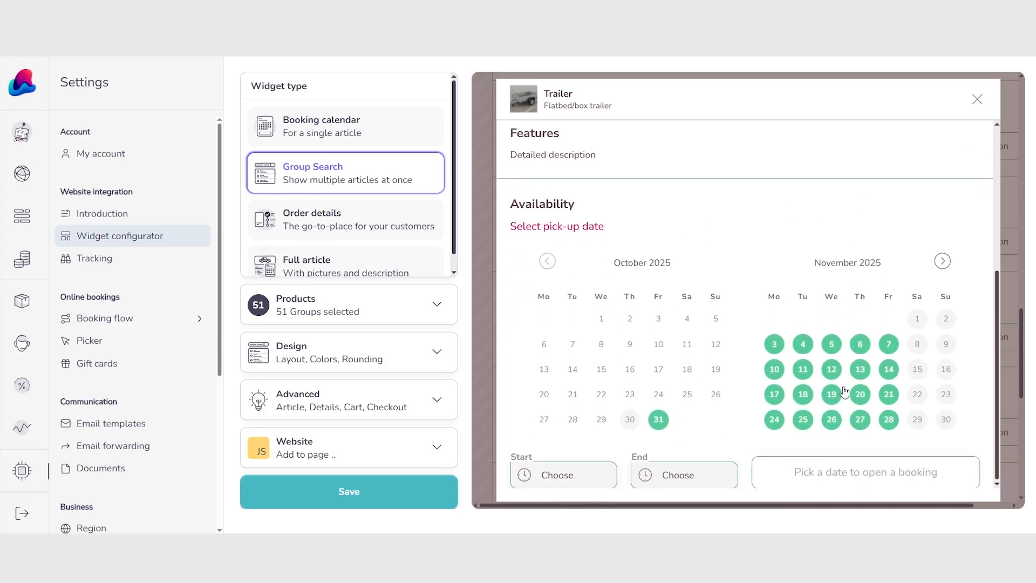
left_click(774, 369)
left_click(803, 370)
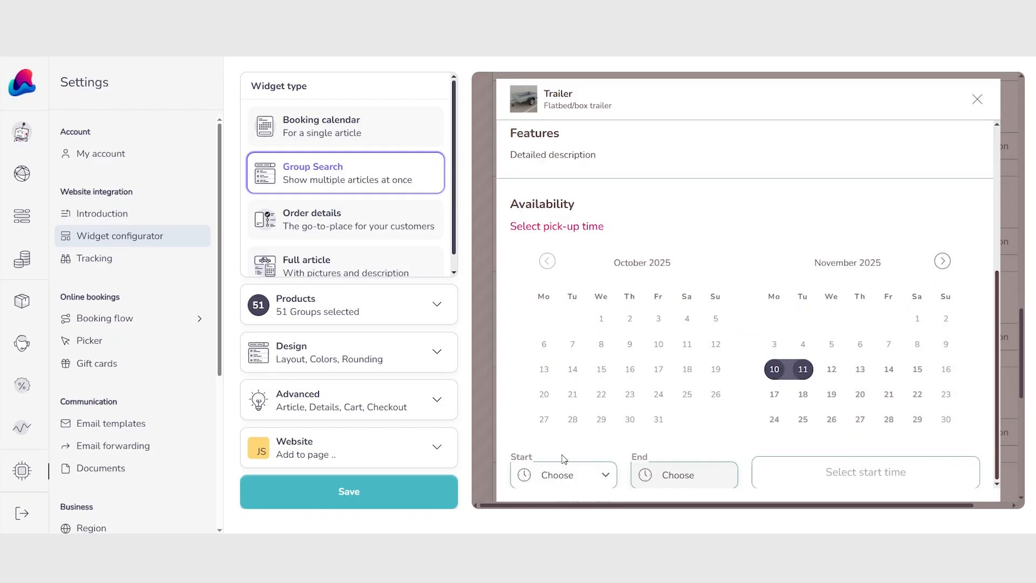
Set the pick-up time to 1:30 AM, choose a return time, and reserve the trailer through to checkout
left_click(574, 473)
left_click(571, 401)
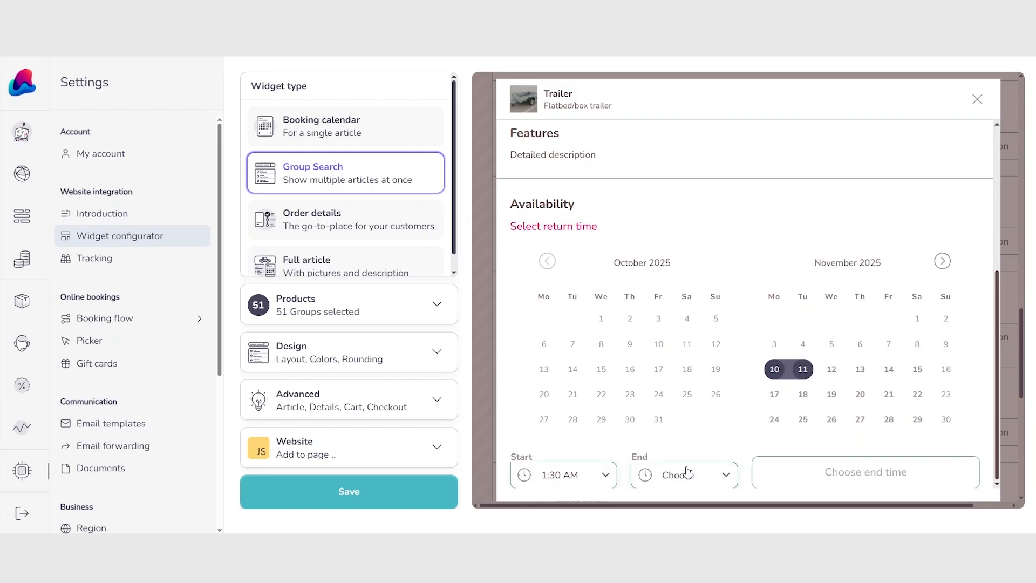
left_click(659, 477)
left_click(667, 369)
left_click(885, 469)
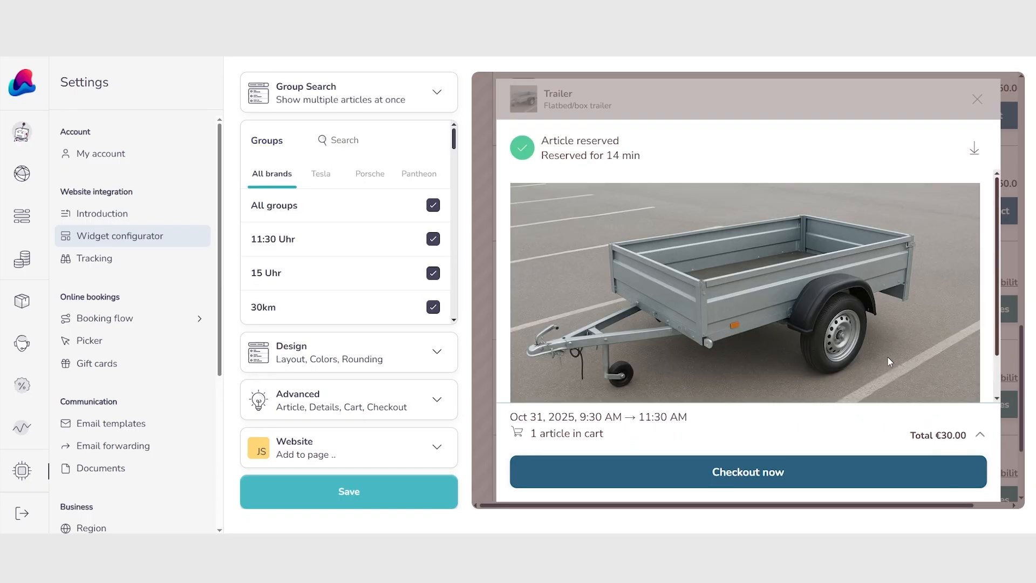
left_click(883, 468)
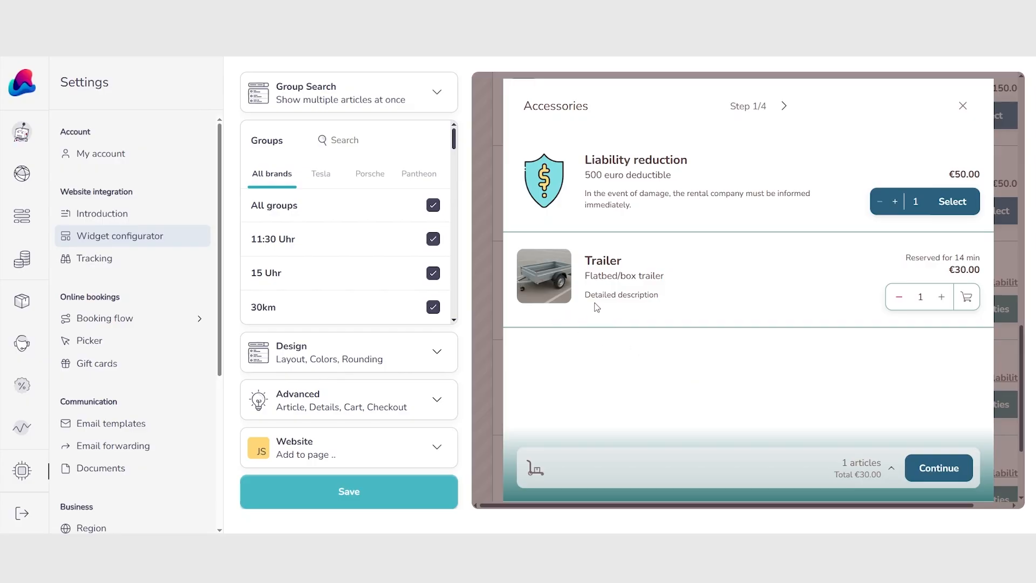
Return to the inventory and clone the Trailer article
left_click(21, 303)
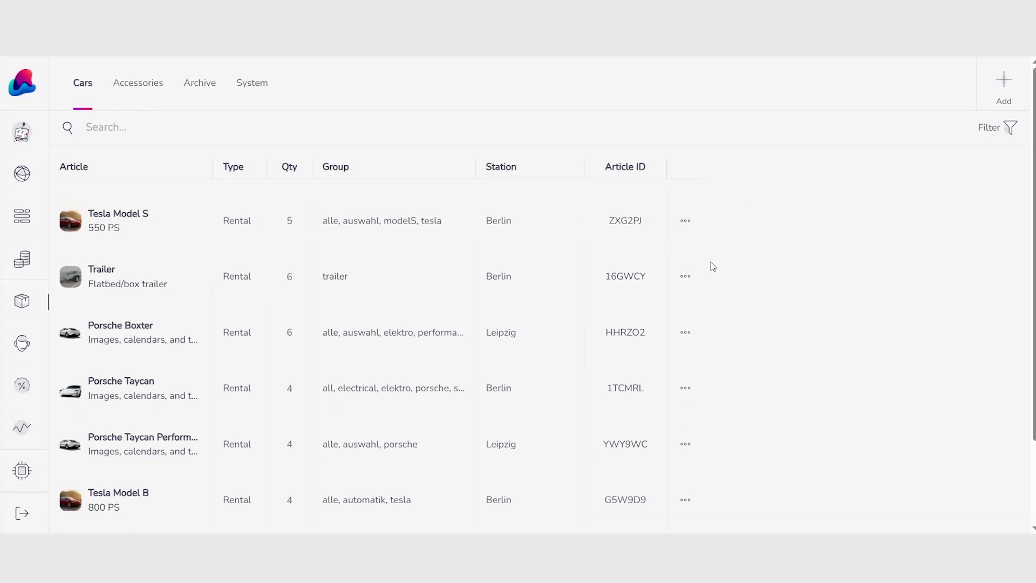
left_click(687, 280)
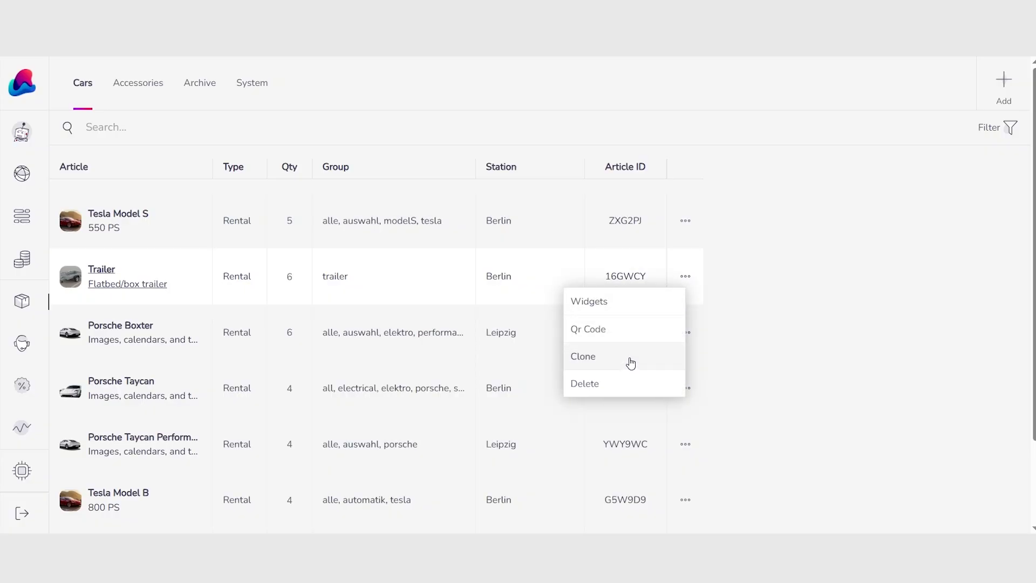
left_click(595, 359)
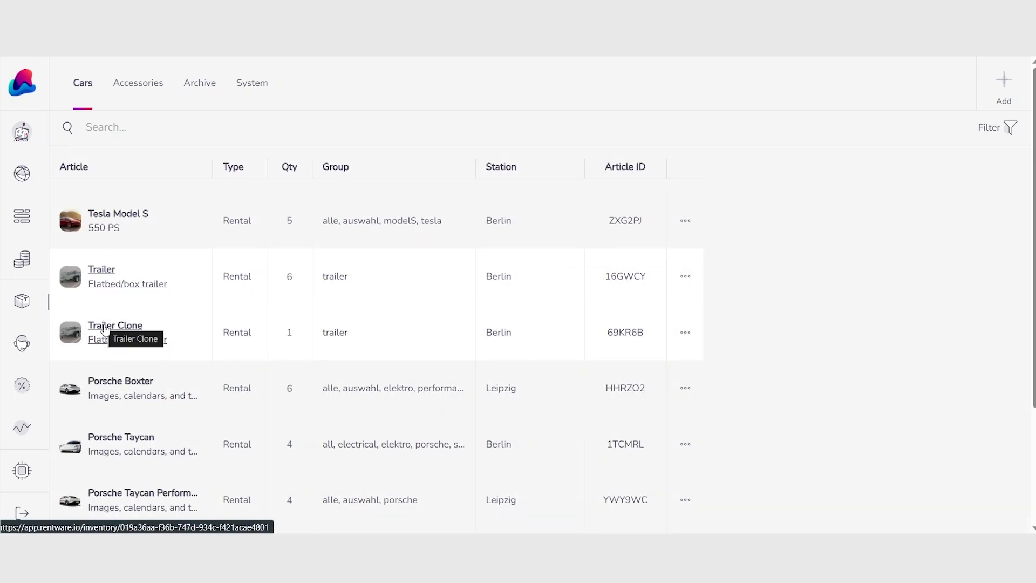
Open the cloned trailer, name it Trailer with the title Box trailer, and set its bookability to Public
left_click(104, 330)
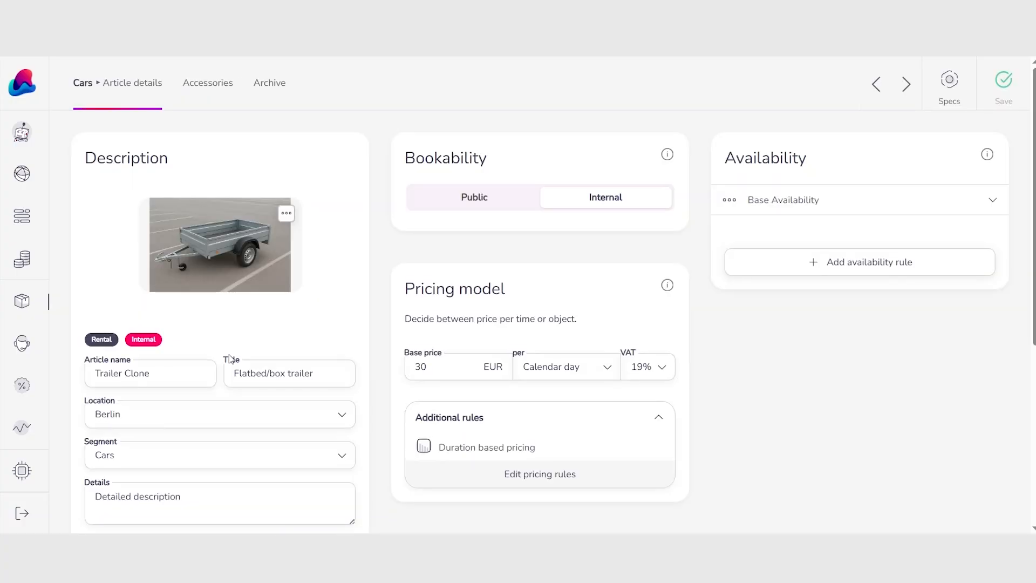
scroll(217, 346, "down", 3)
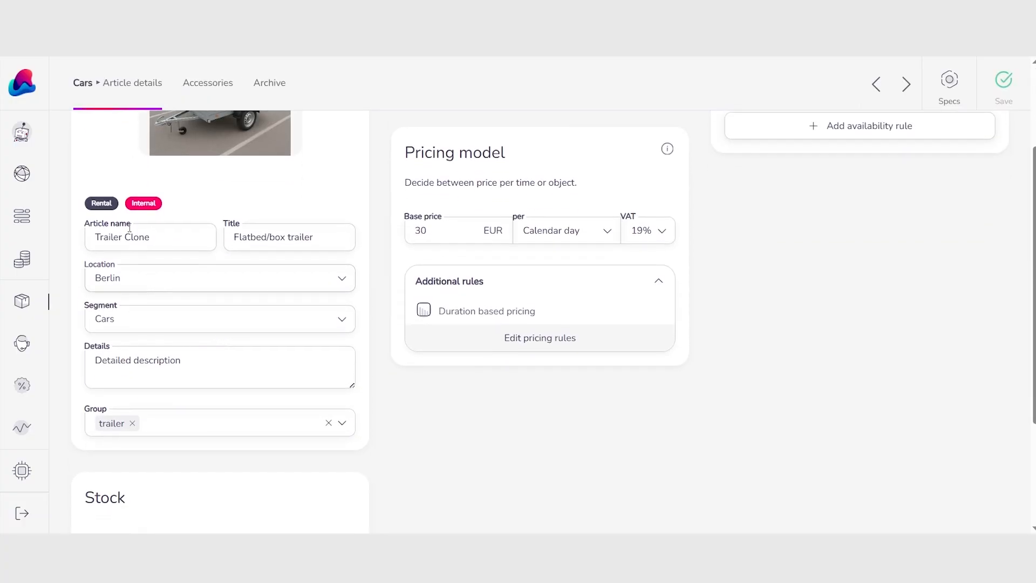
double_click(150, 236)
key("BackSpace")
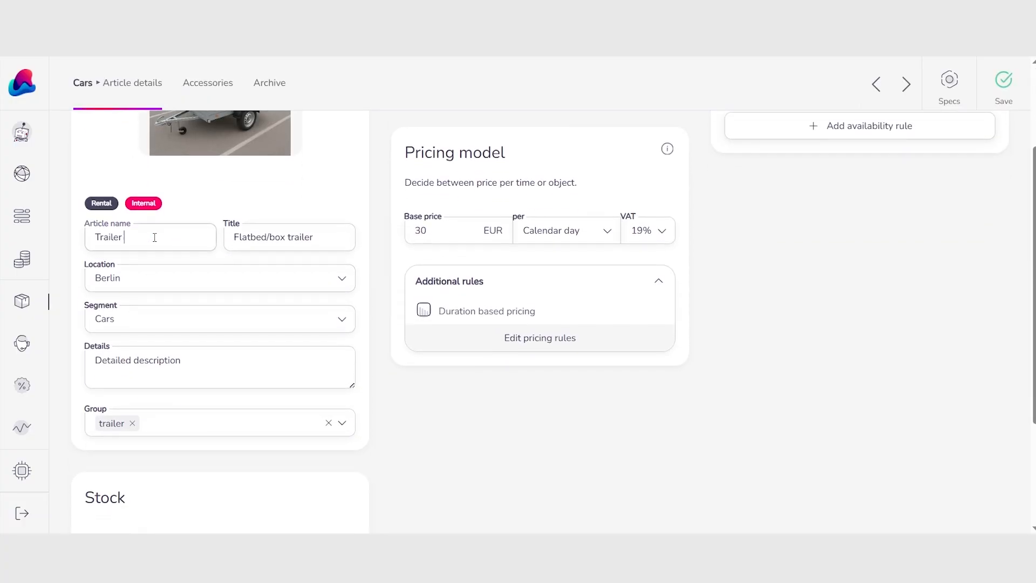
double_click(271, 237)
key("BackSpace")
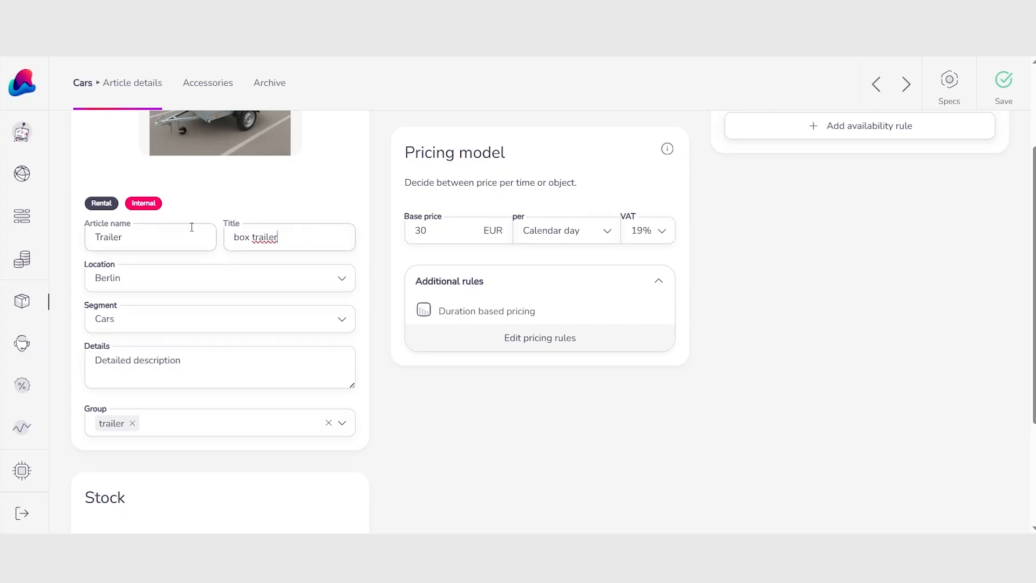
key("Delete")
type("Box trailer")
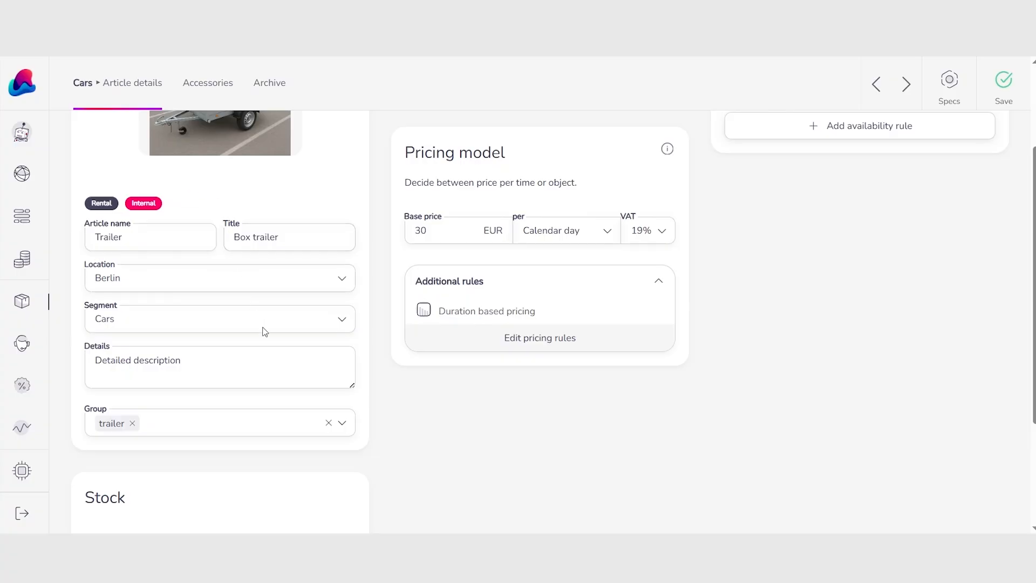
scroll(243, 316, "up", 3)
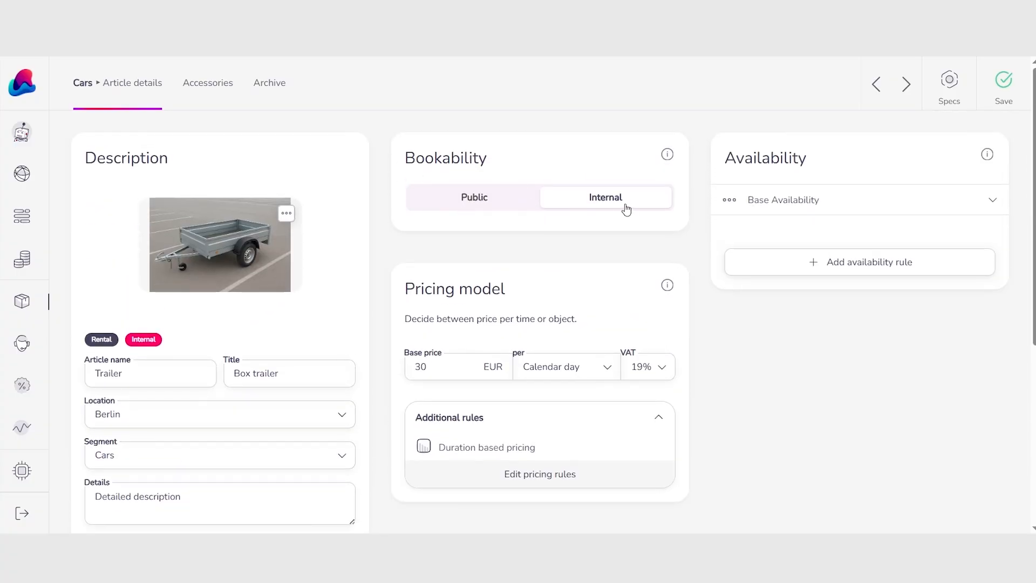
left_click(433, 206)
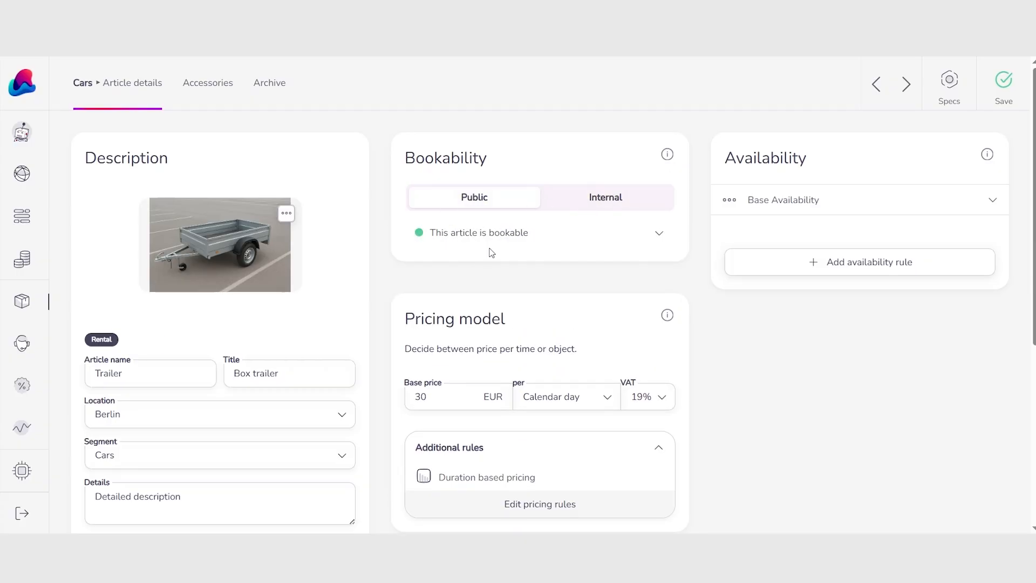
Open the cloned article's stock sub-item, rename it Trailer 2, and clear its ID
scroll(335, 357, "down", 5)
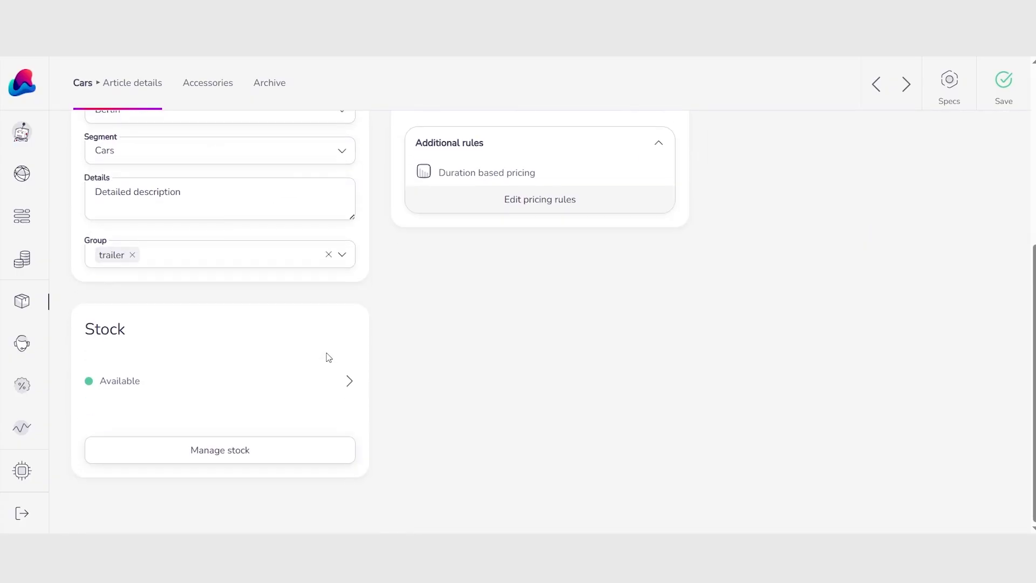
left_click(250, 383)
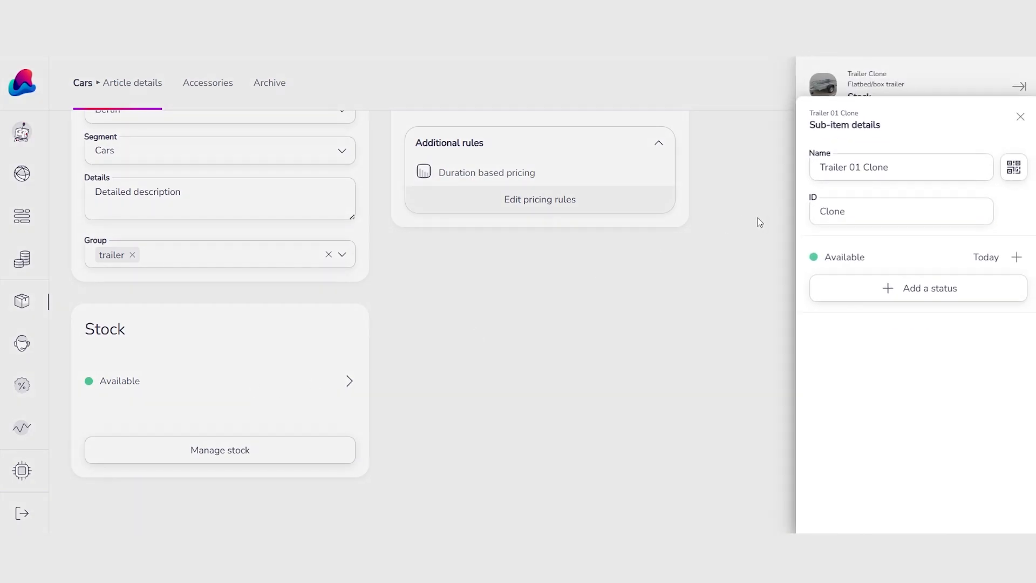
mouse_move(892, 158)
left_mouse_down()
mouse_move(829, 163)
mouse_move(808, 147)
left_mouse_up()
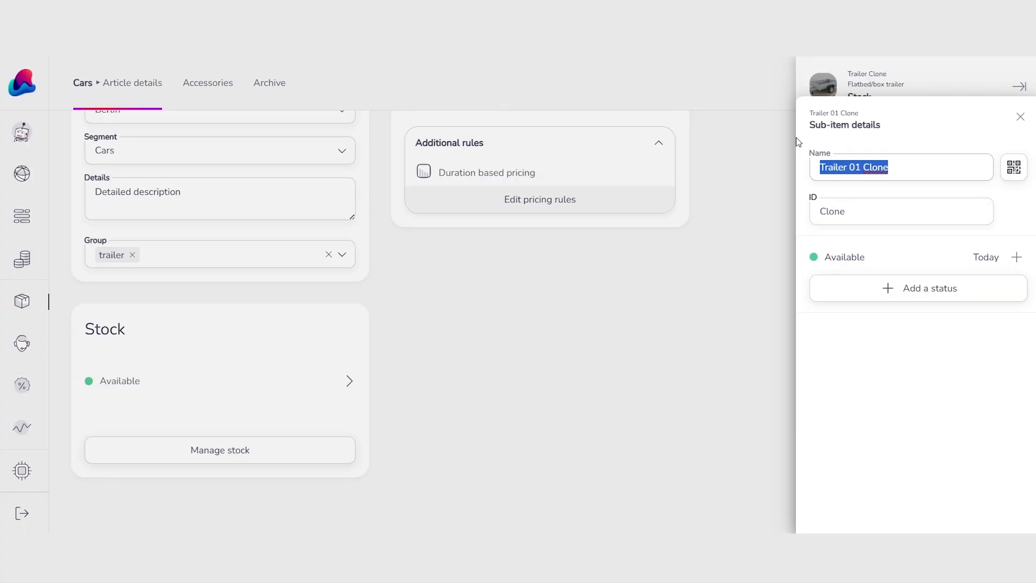
type("Trailer 2")
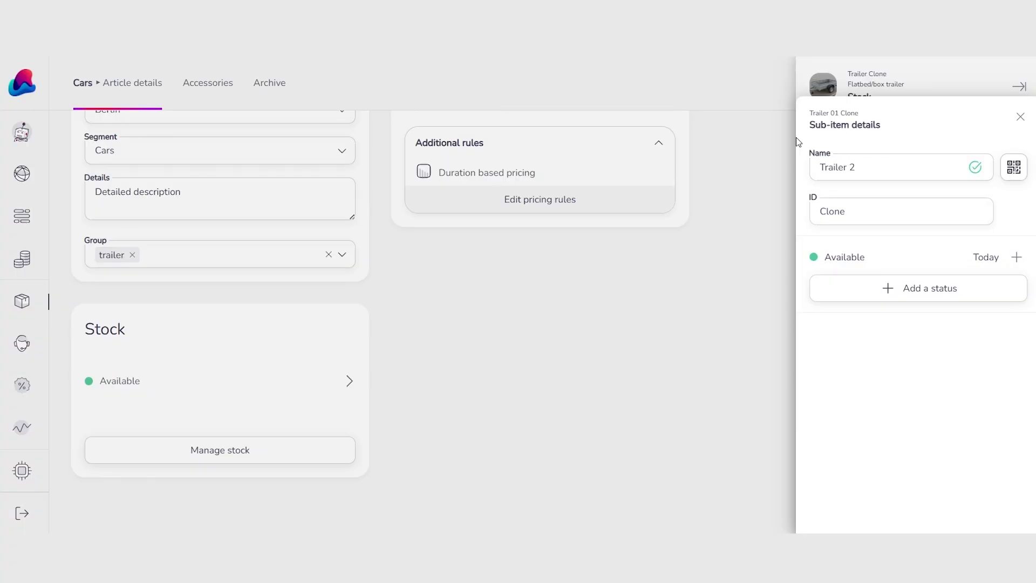
double_click(857, 221)
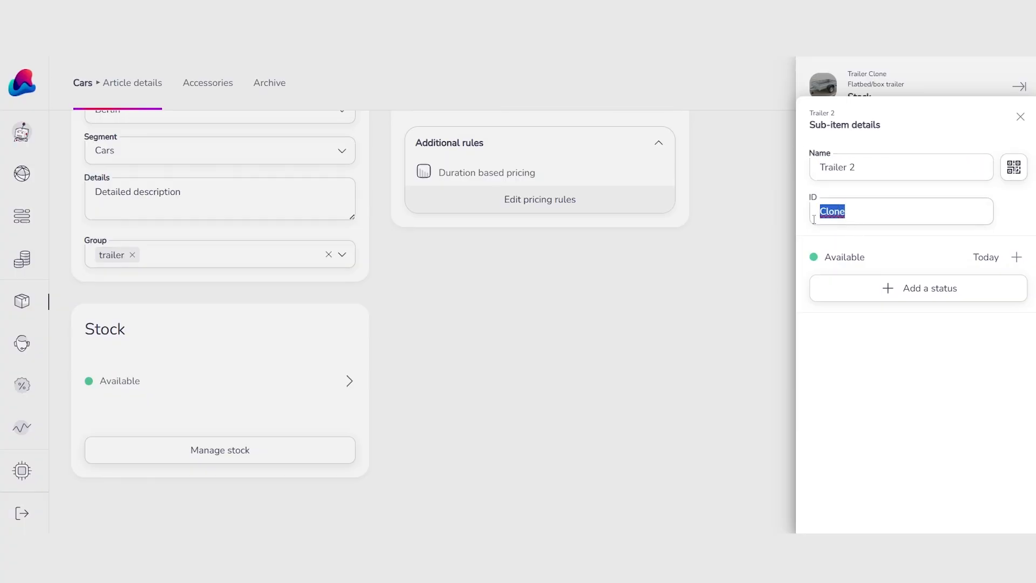
key("BackSpace")
left_click(1021, 116)
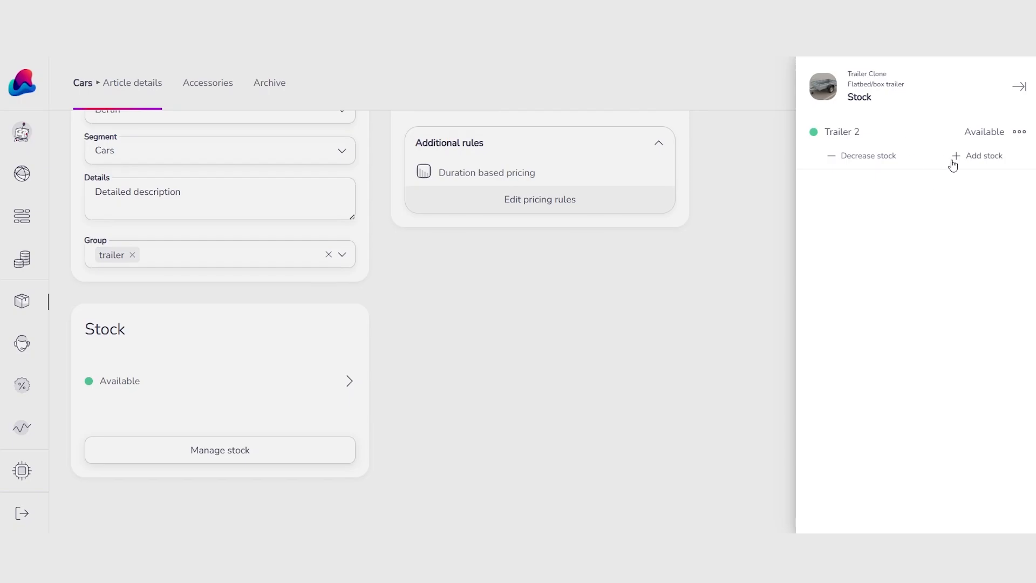
Add one more stock unit named Trailer 02 to the cloned article
left_click(980, 161)
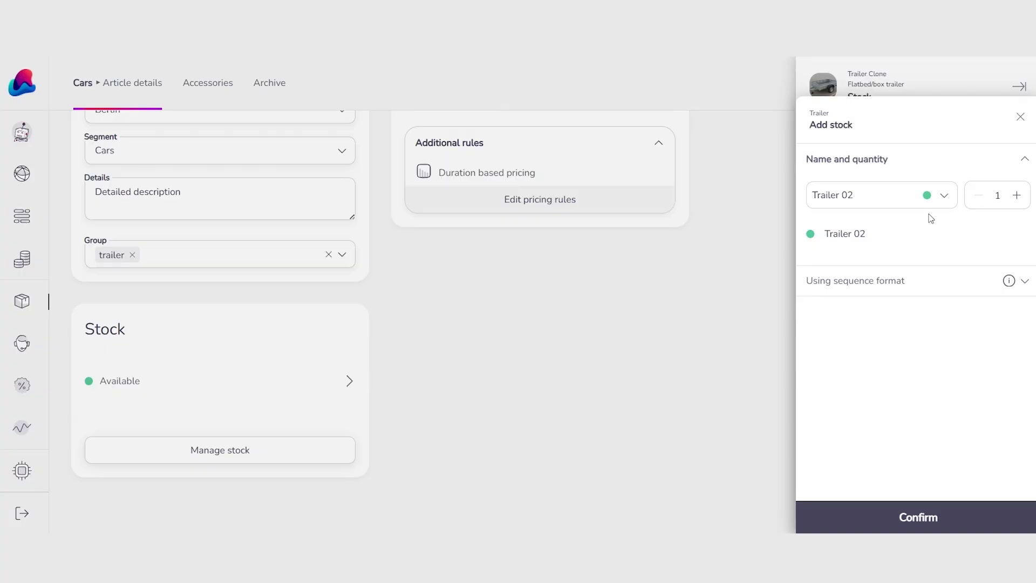
left_click(882, 522)
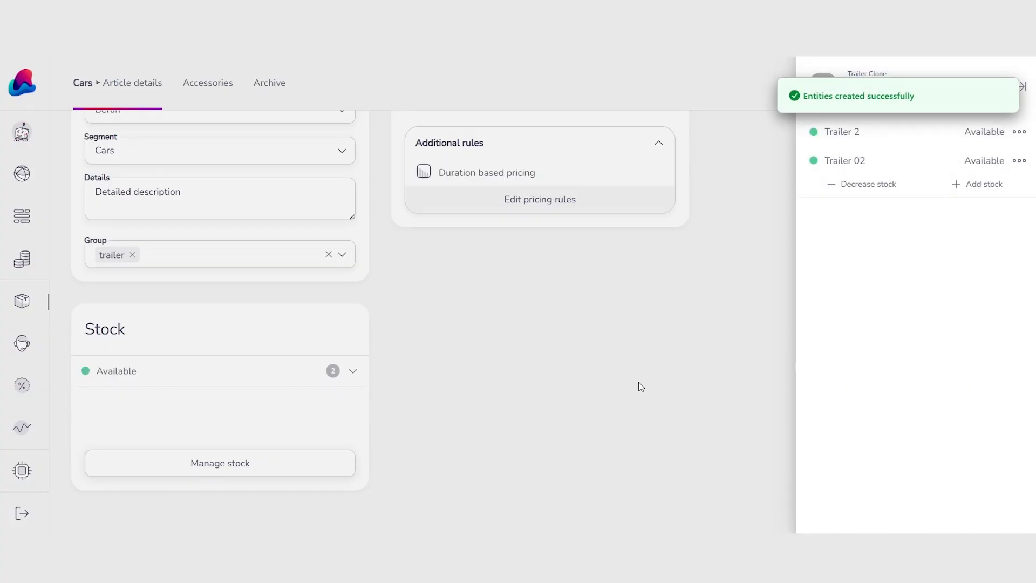
scroll(632, 382, "up", 2)
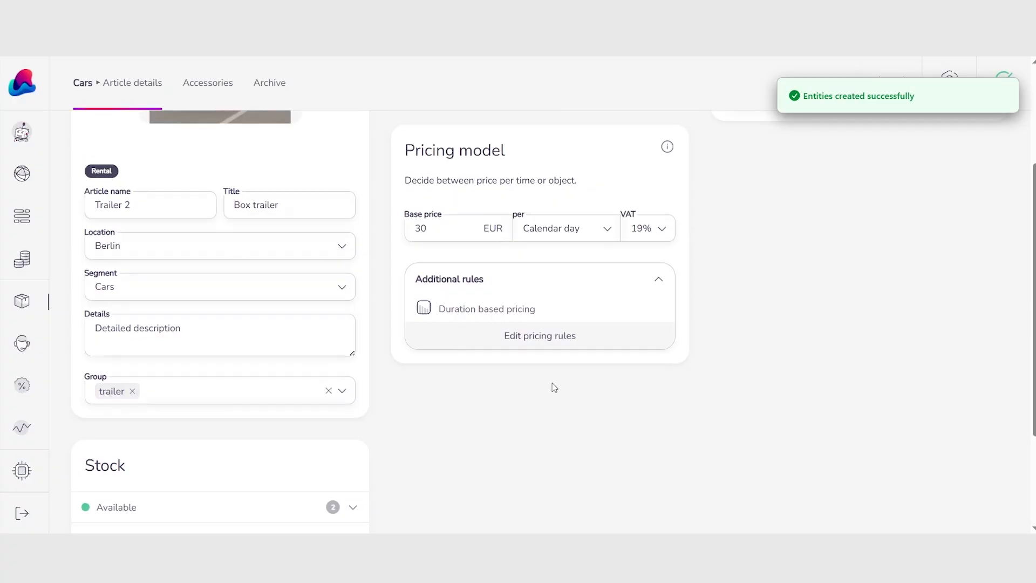
scroll(575, 413, "up", 3)
scroll(566, 431, "down", 2)
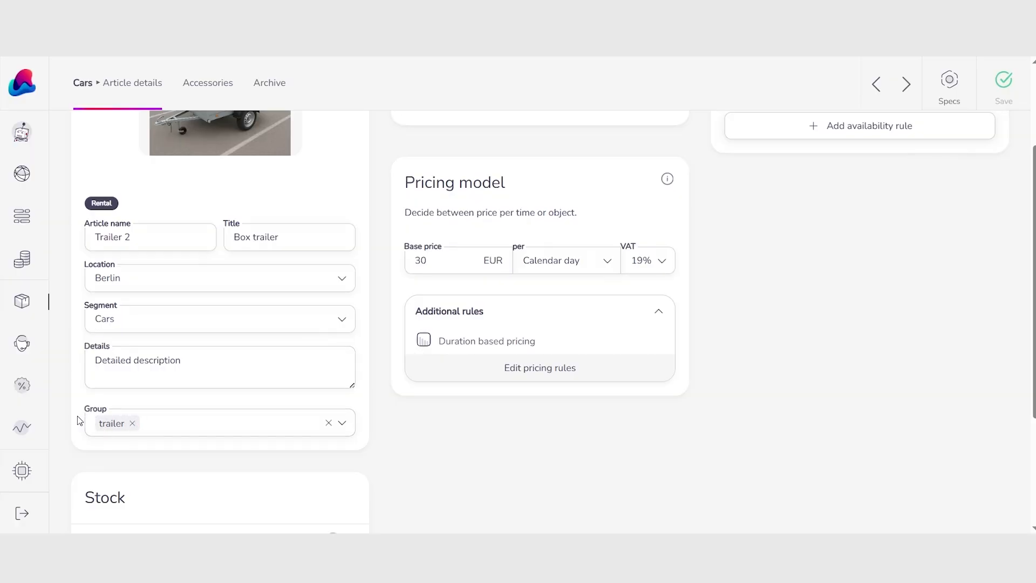
Open the booking flow's checkout steps in the settings
left_click(33, 471)
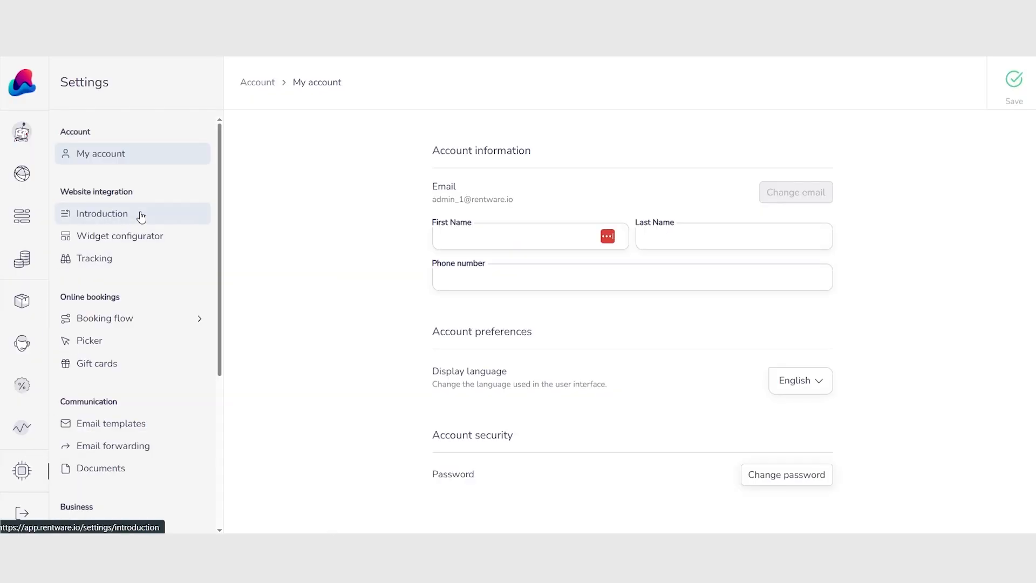
left_click(115, 323)
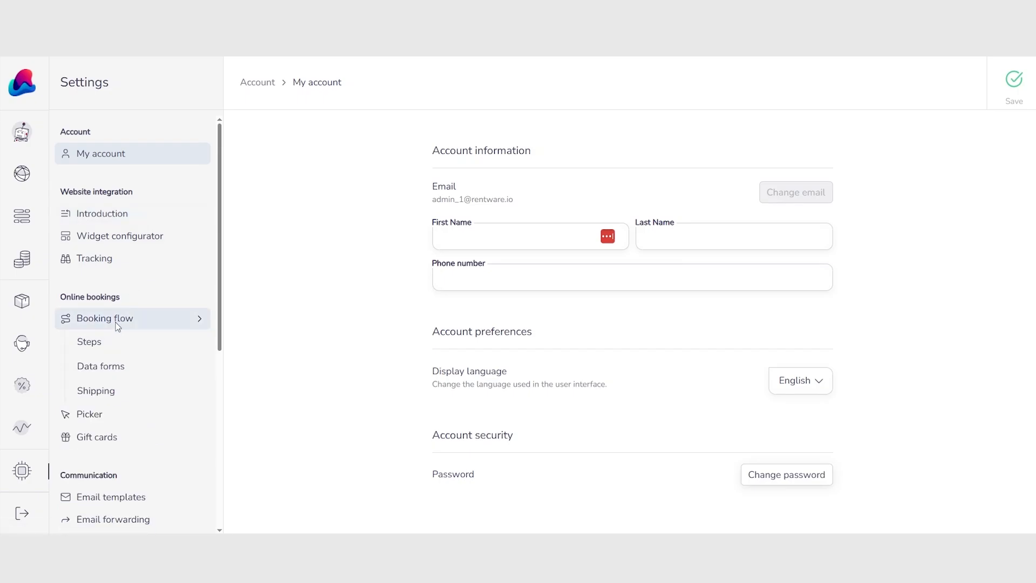
left_click(115, 342)
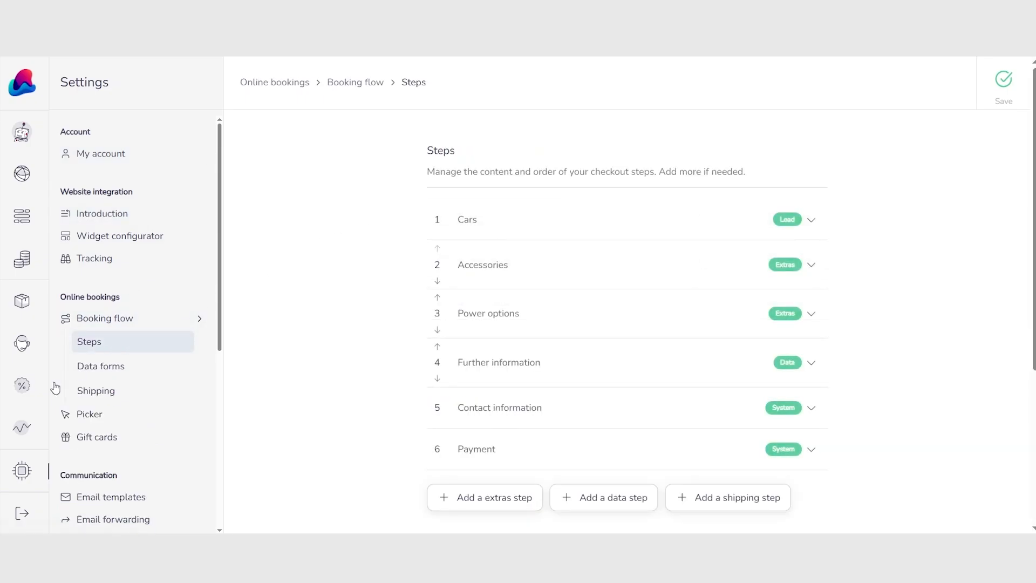
Preview the Group Search widget in the widget configurator and look through its articles for the cloned box trailer
left_click(125, 241)
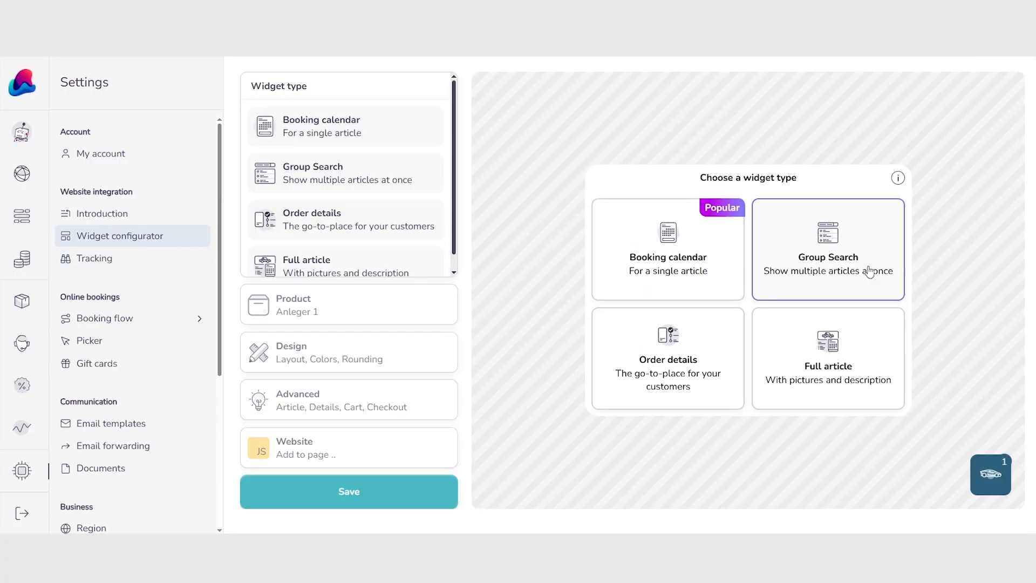
left_click(868, 270)
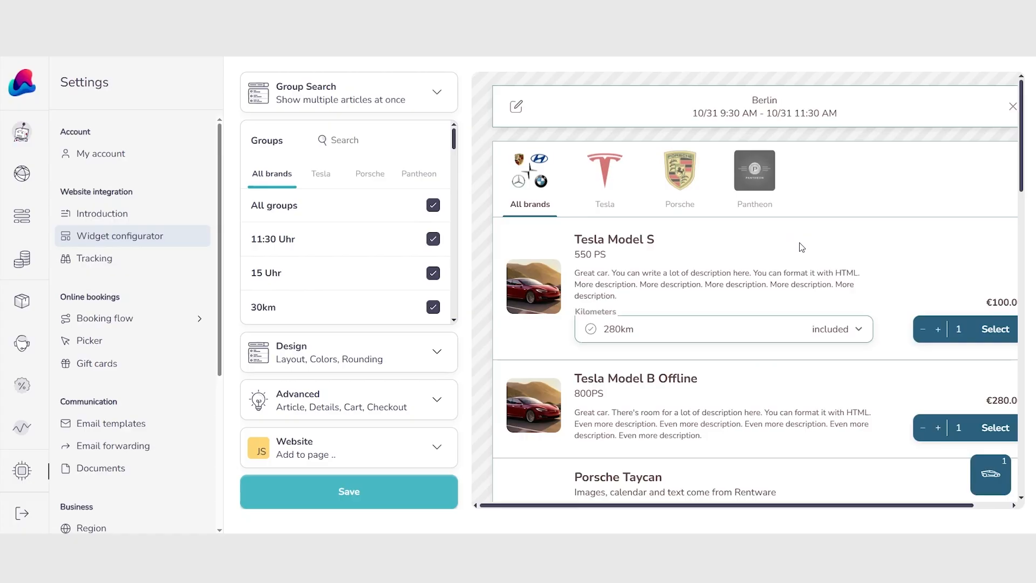
scroll(771, 278, "down", 10)
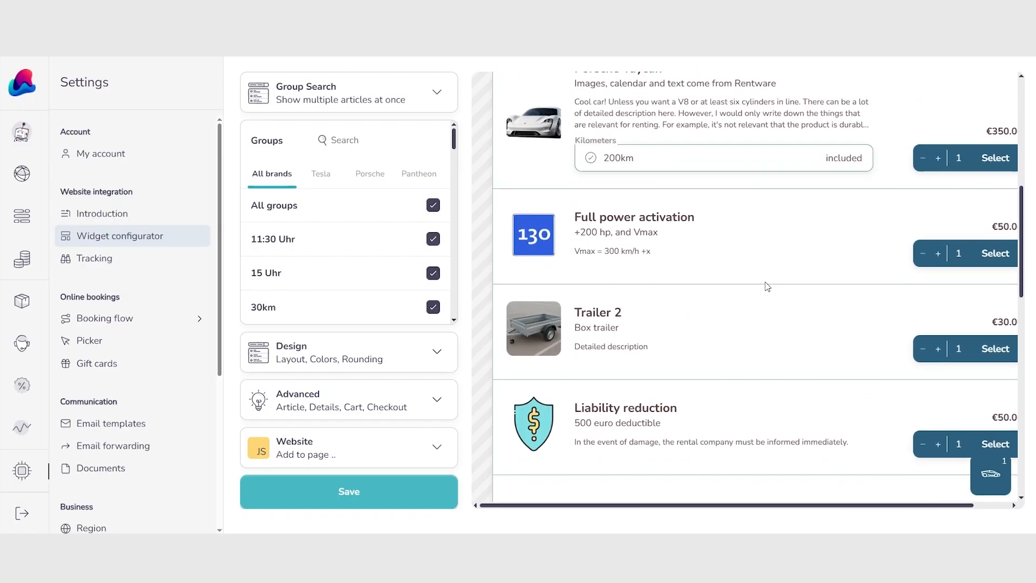